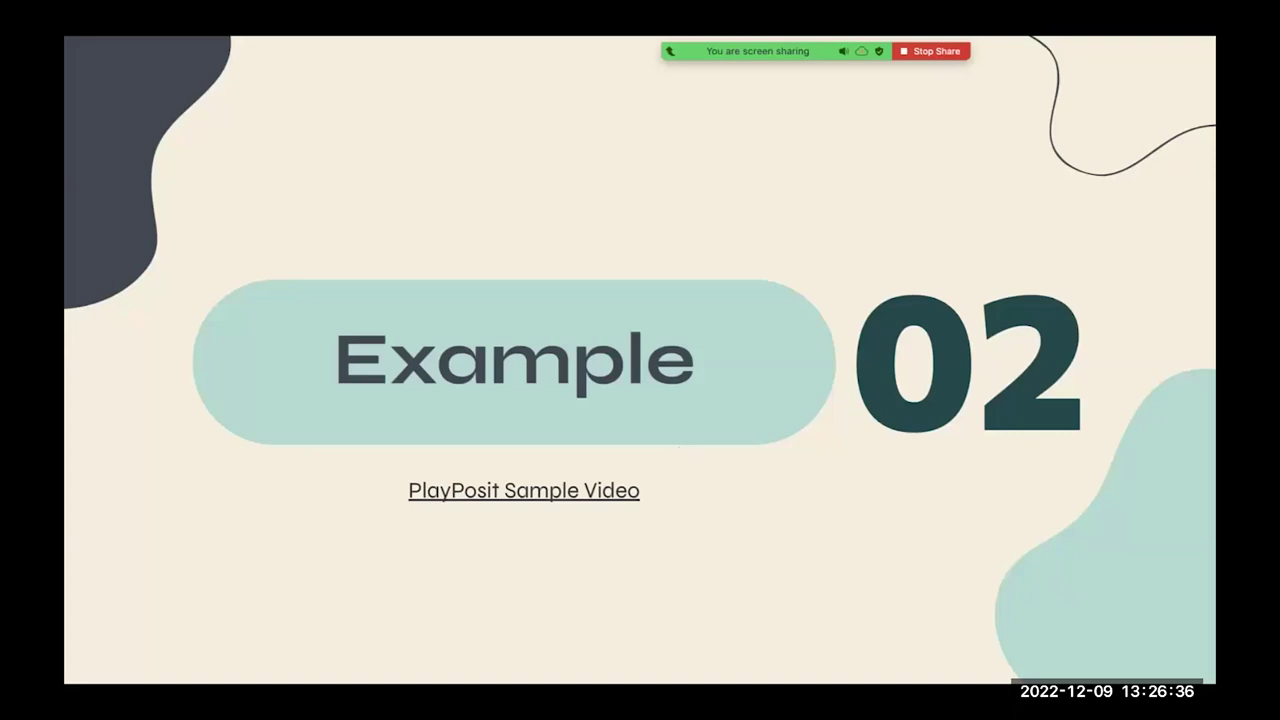
Step: Exit presentation mode to edit the deck at the Example 02 slide
key(Escape)
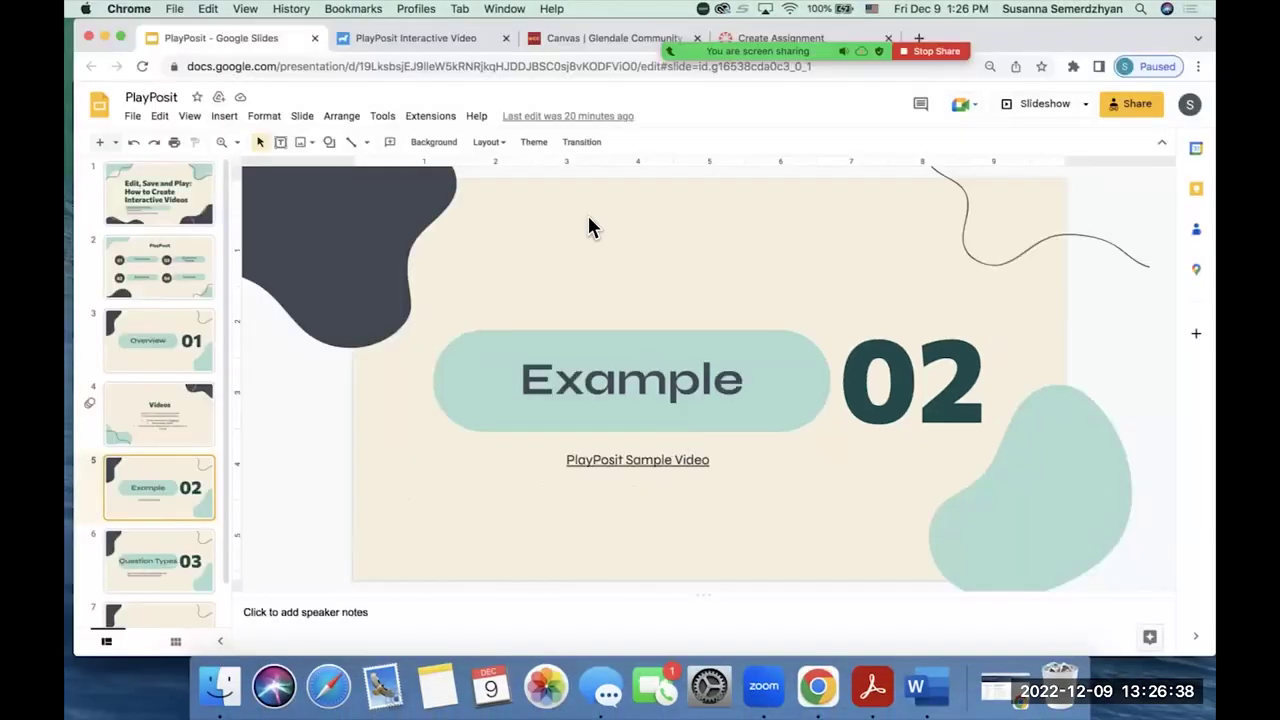
Step: Go to PlayPosit's My Bulbs list and open the actions for The Daily Show bulb
click(424, 40)
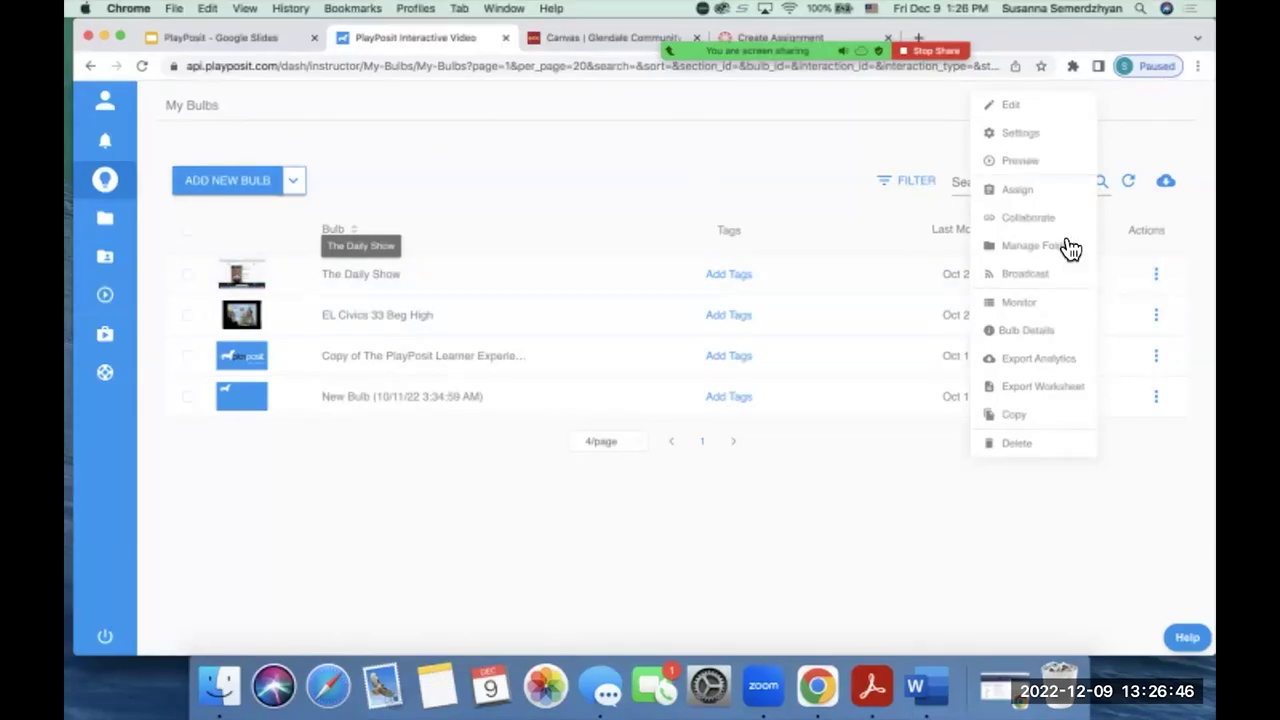
click(947, 512)
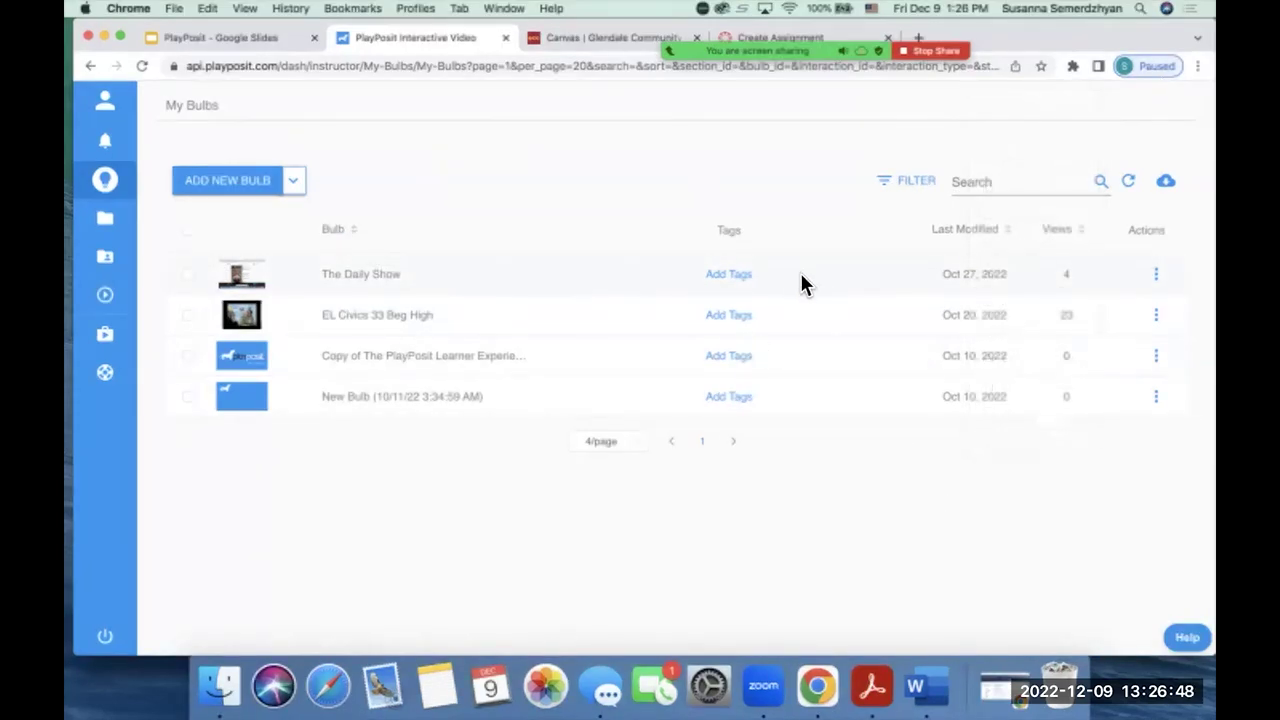
click(1159, 284)
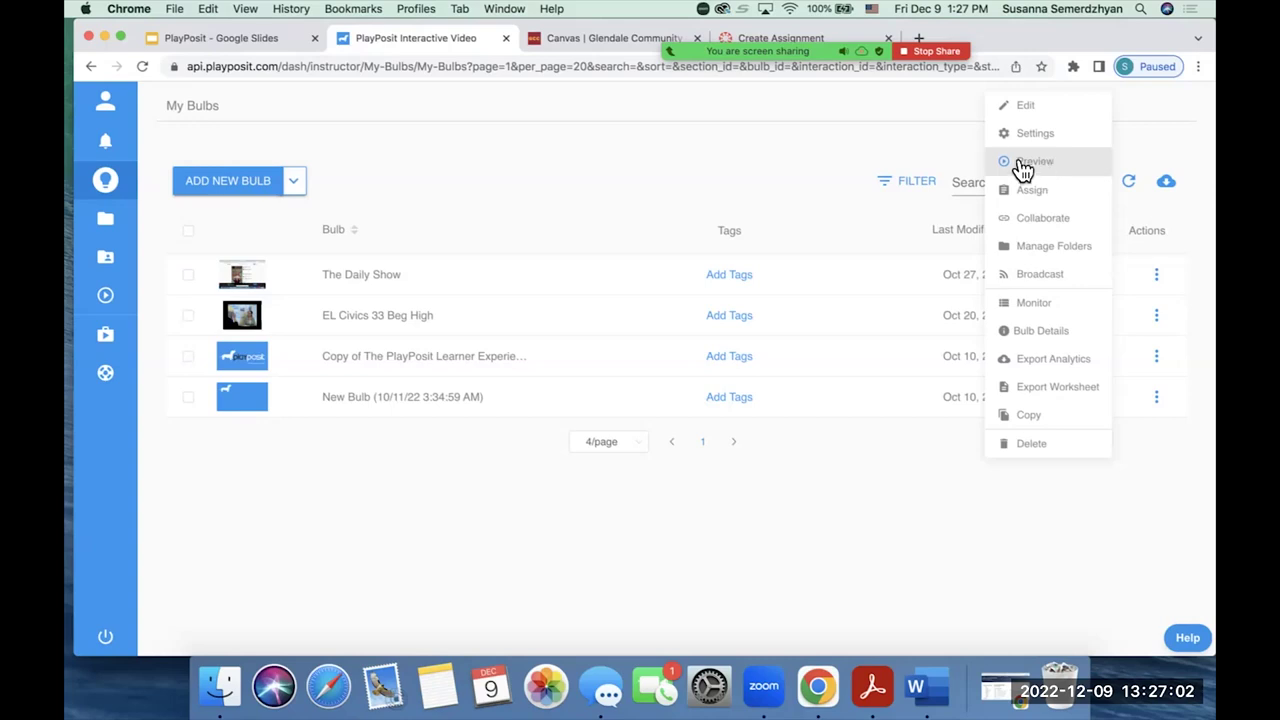
Step: Preview The Daily Show bulb and submit 'Hadhadhah' to the stereotypical-things question
click(1030, 165)
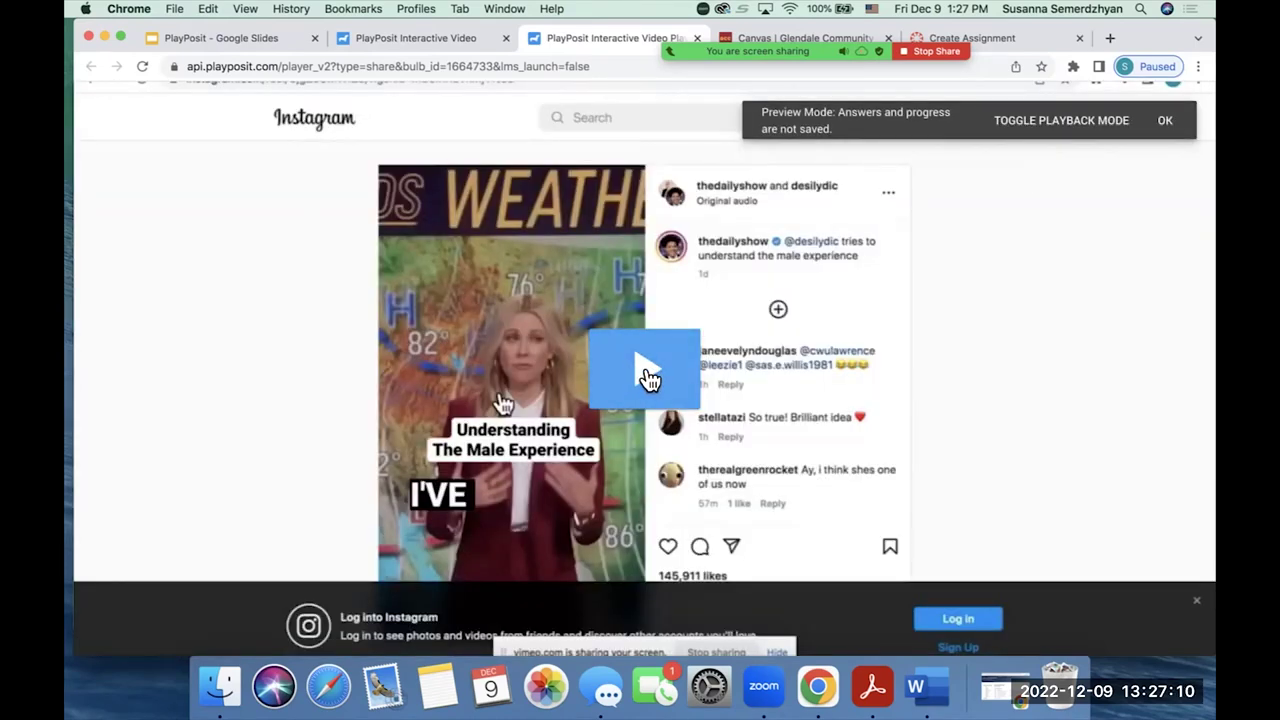
click(643, 373)
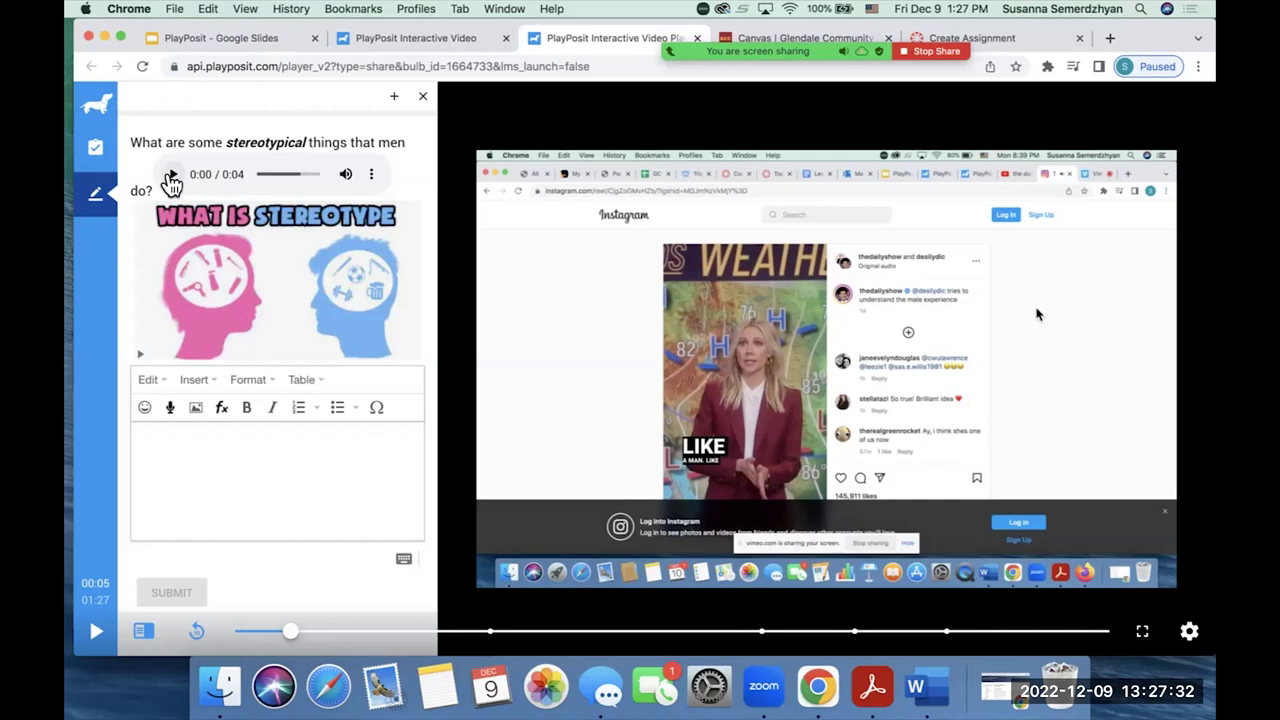
click(173, 178)
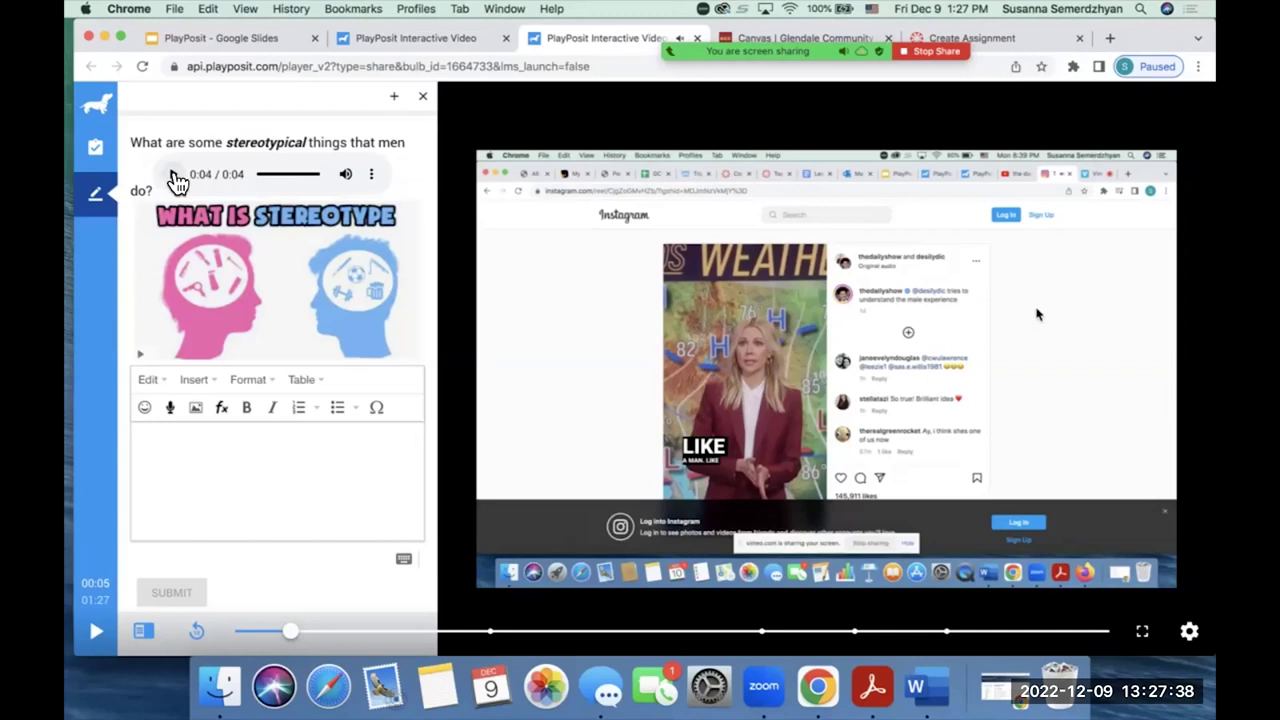
click(145, 453)
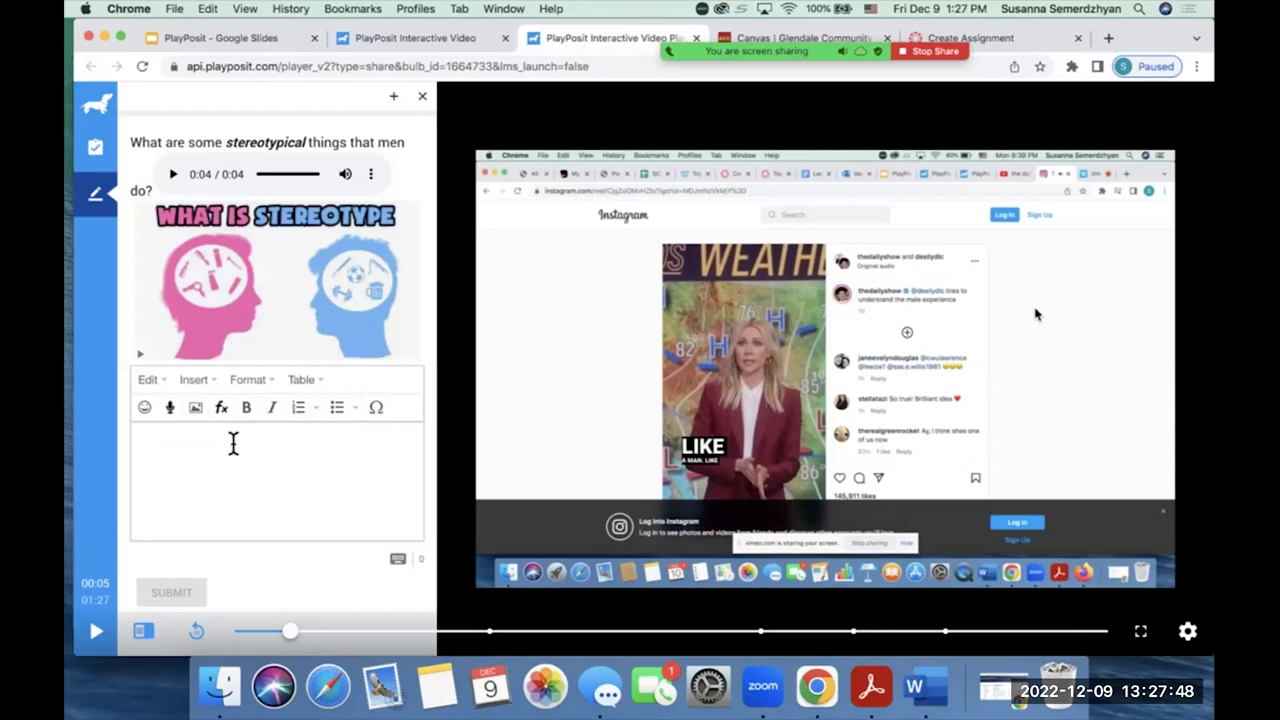
click(233, 443)
text(H)
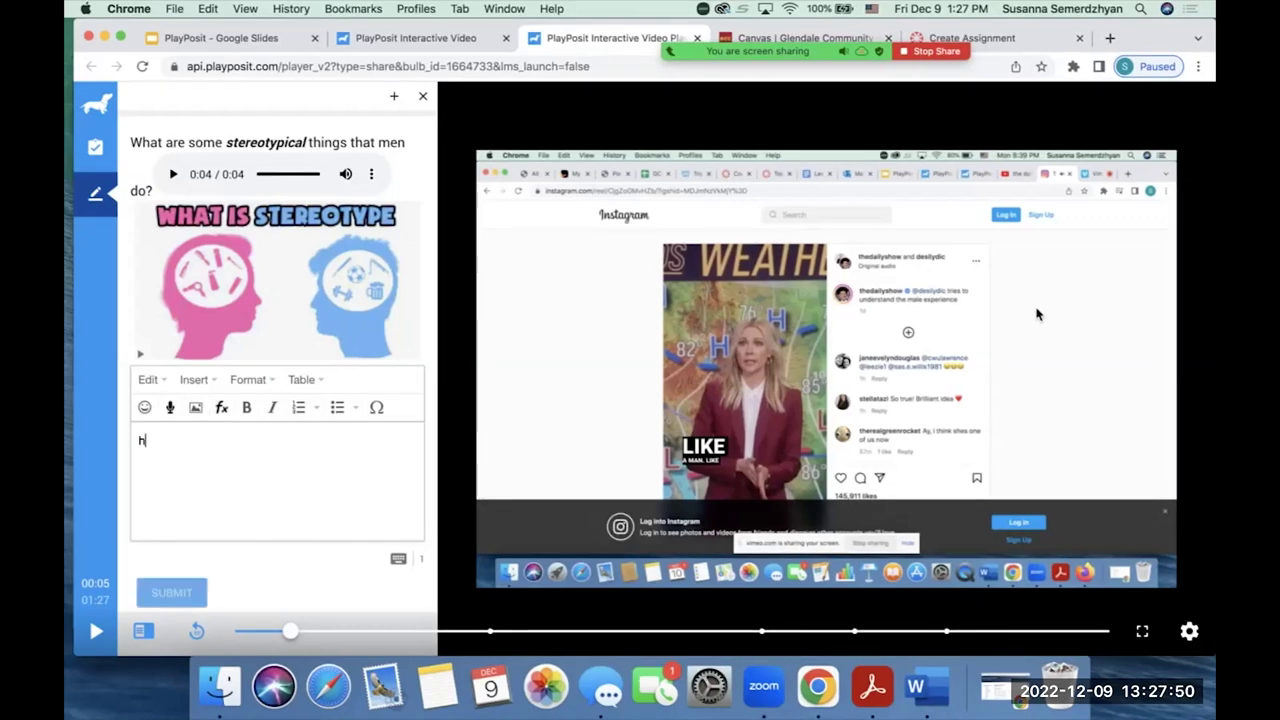
text(adhadhah)
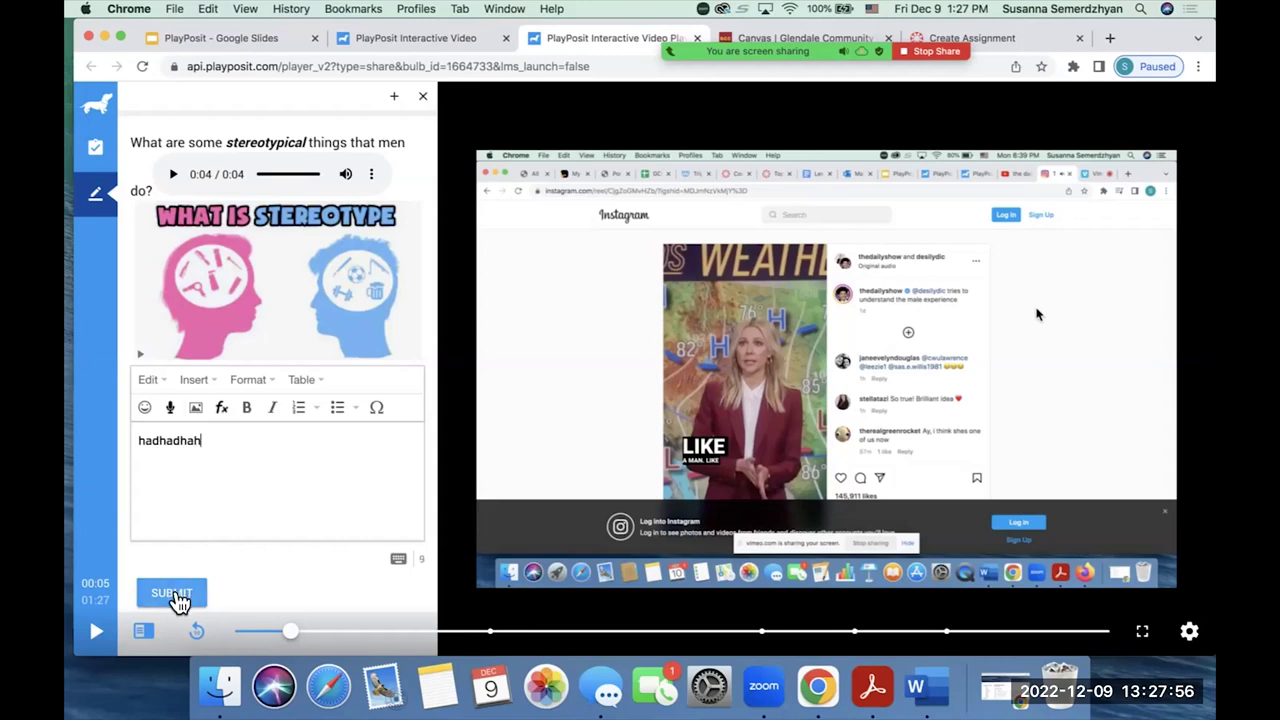
click(172, 596)
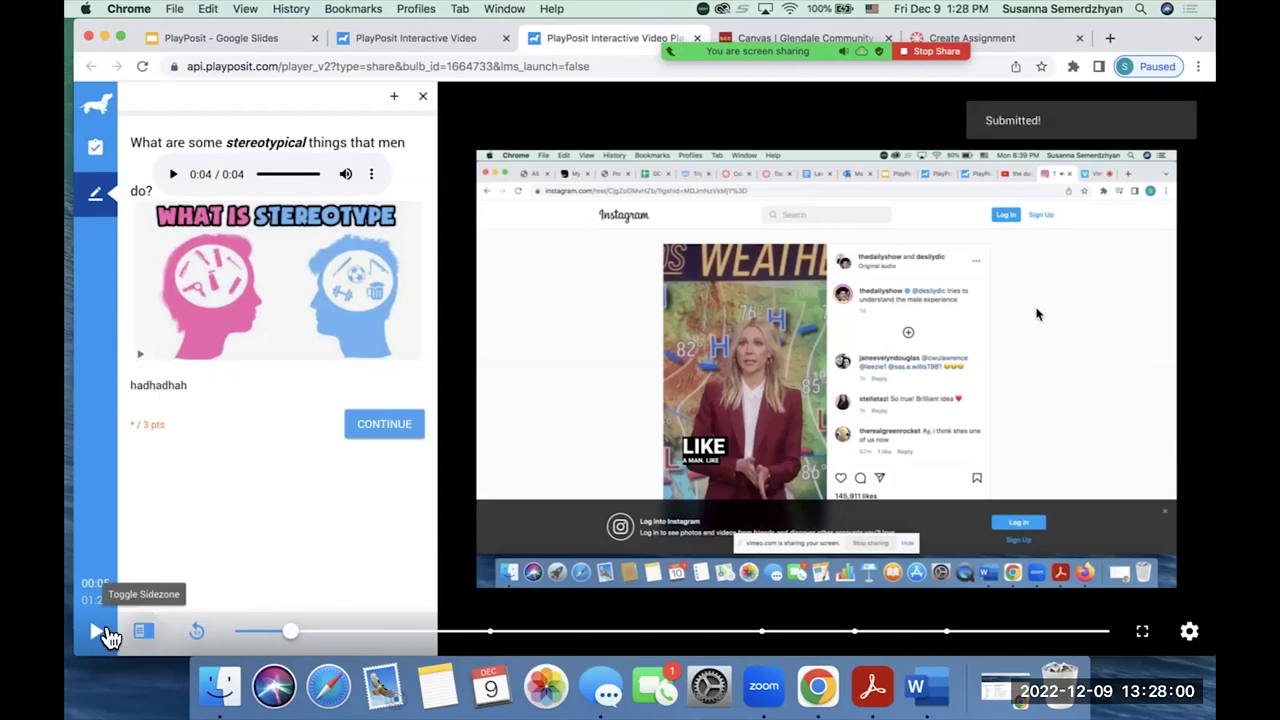
Step: Resume the video, answer the 'that' question with 'interrupting', and continue
click(99, 631)
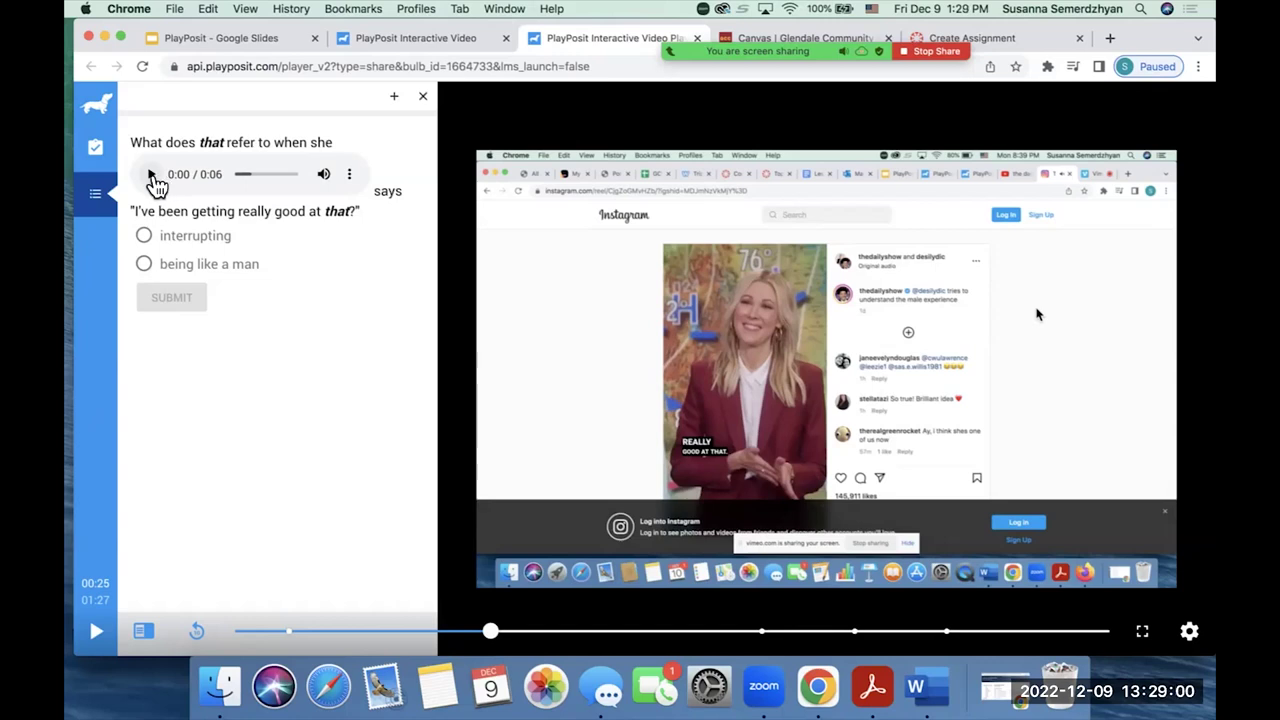
click(153, 178)
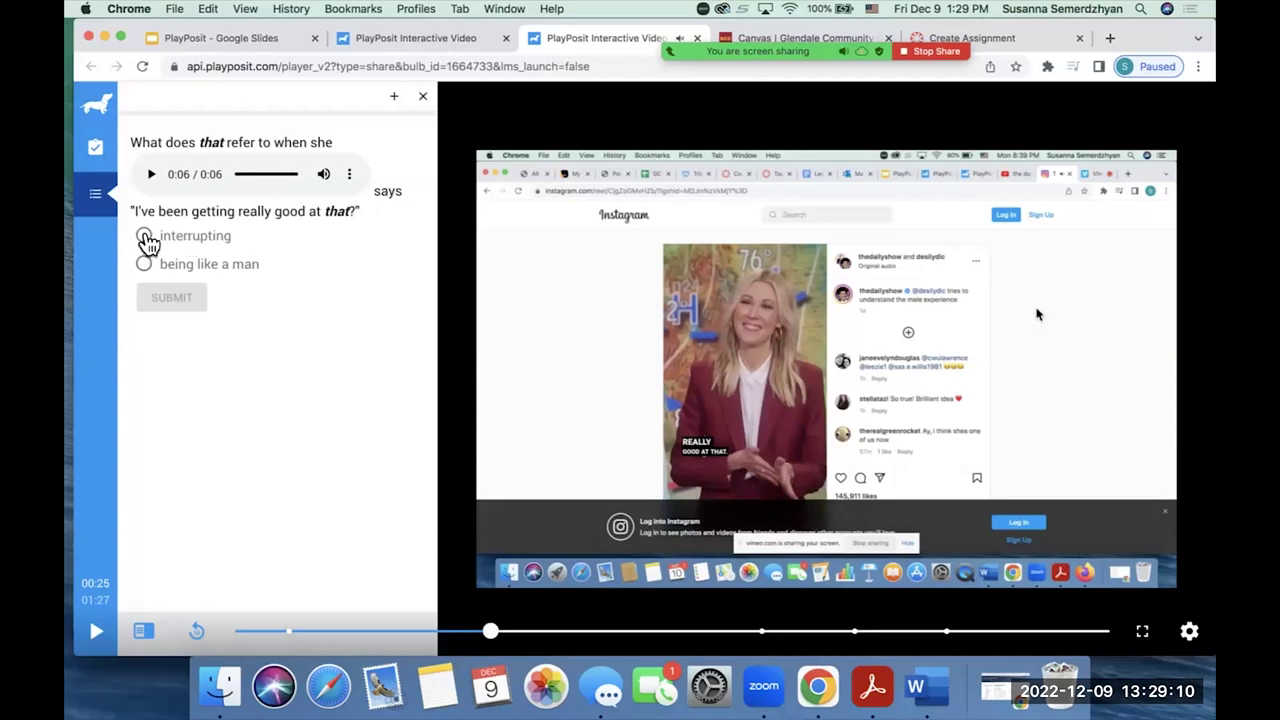
click(145, 237)
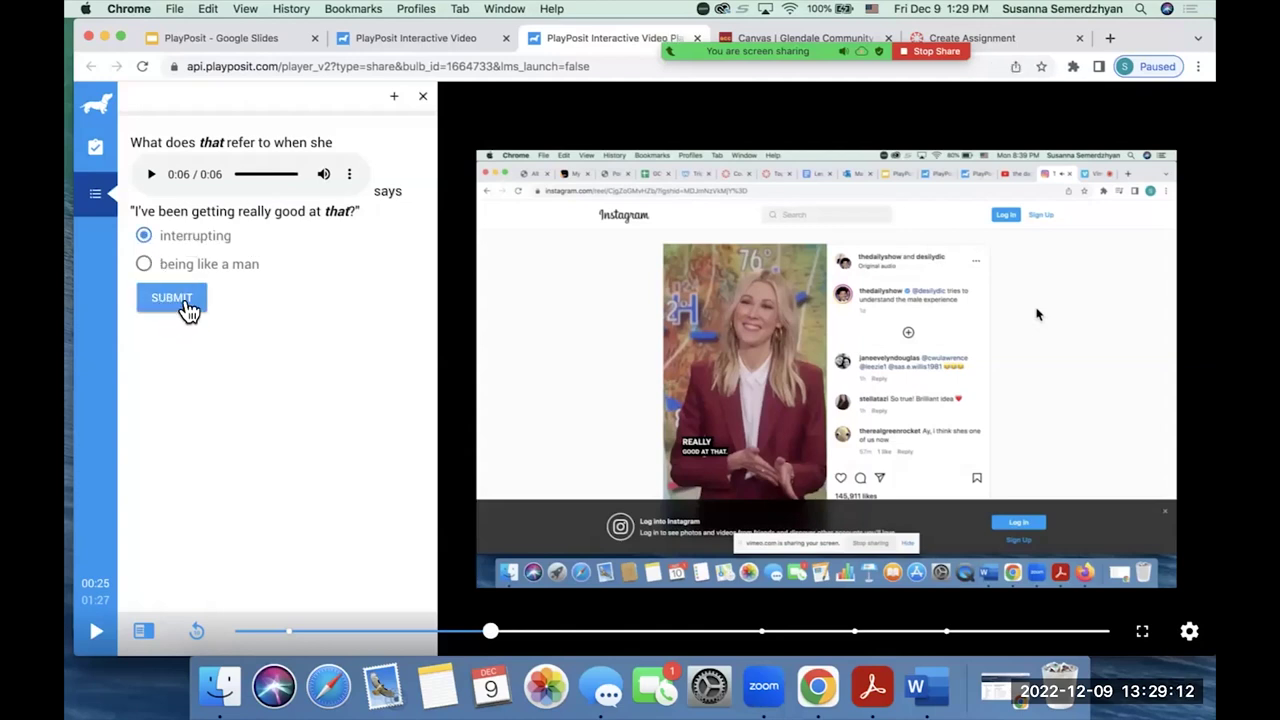
click(186, 306)
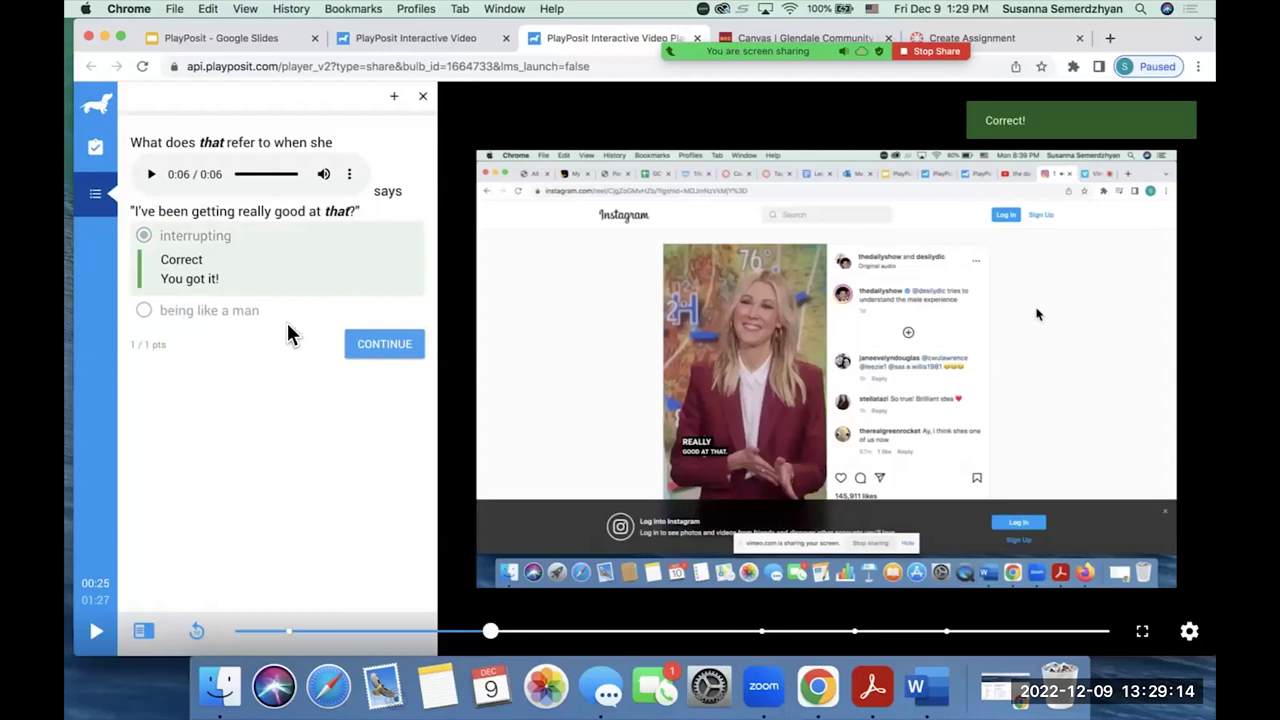
click(380, 345)
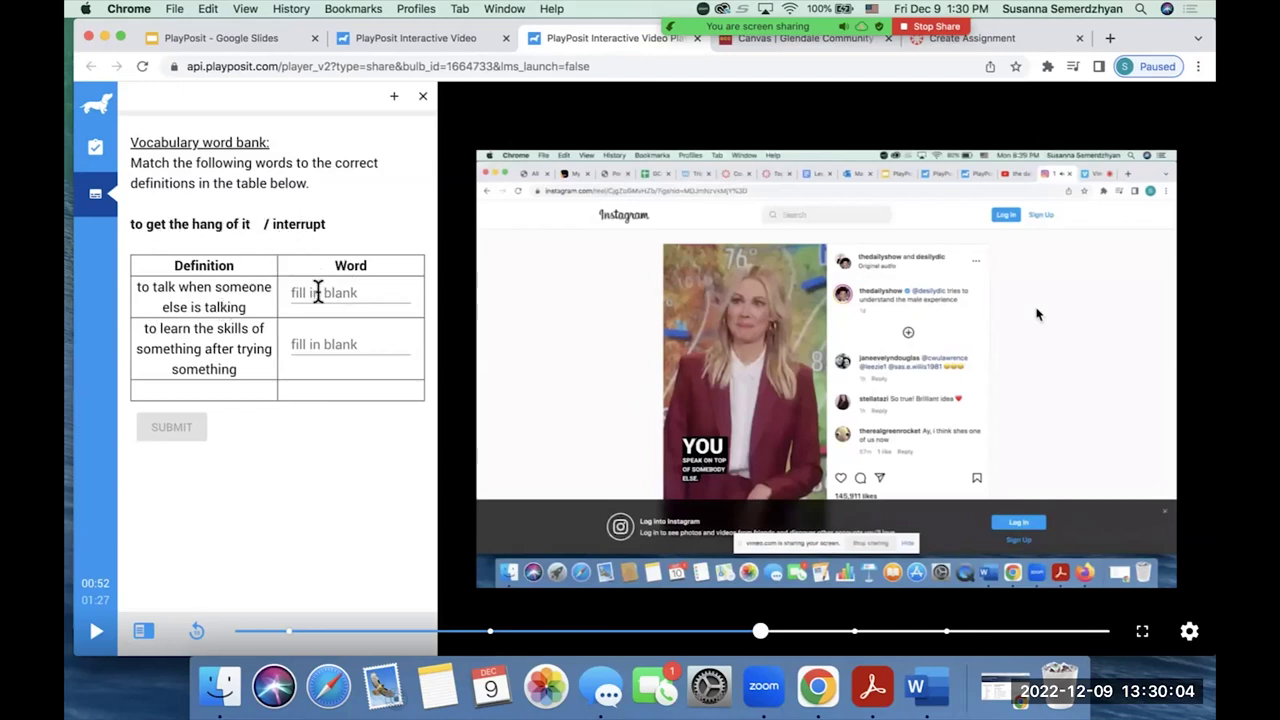
Step: Fill the word-bank blanks with 'interrupt' and 'to get the hang of it', then continue
text(intterrupt)
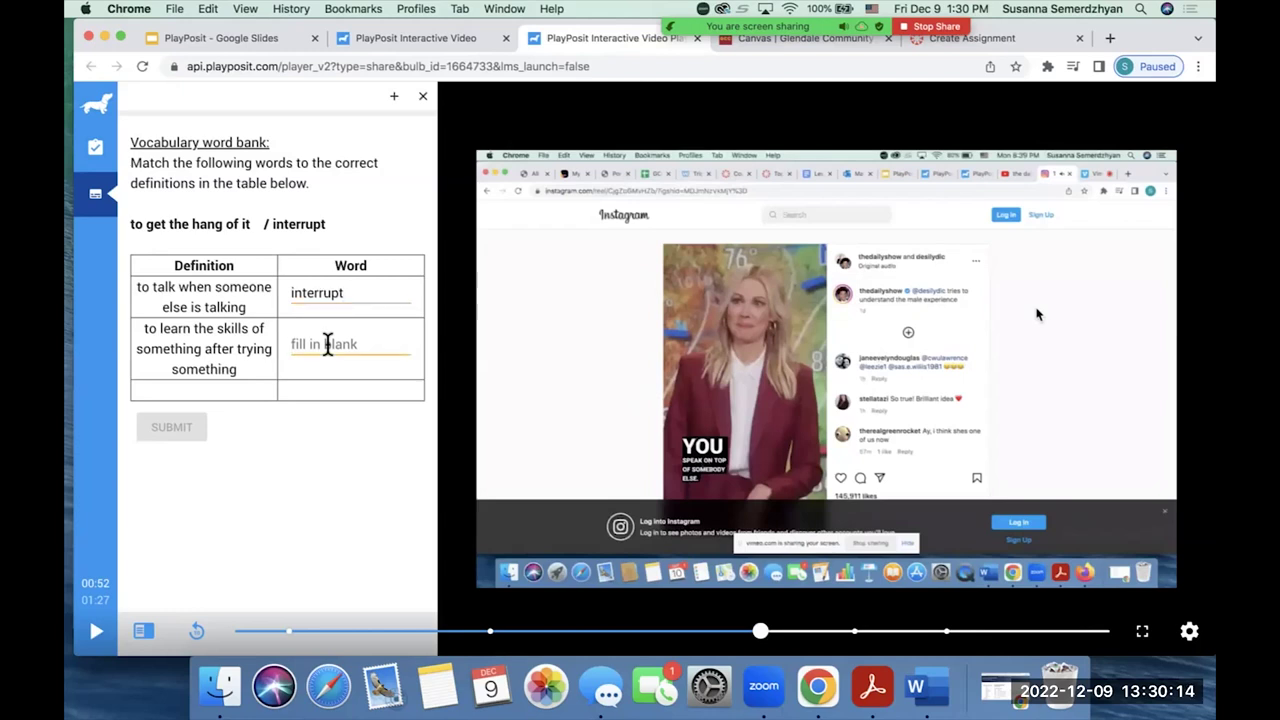
text(o ge)
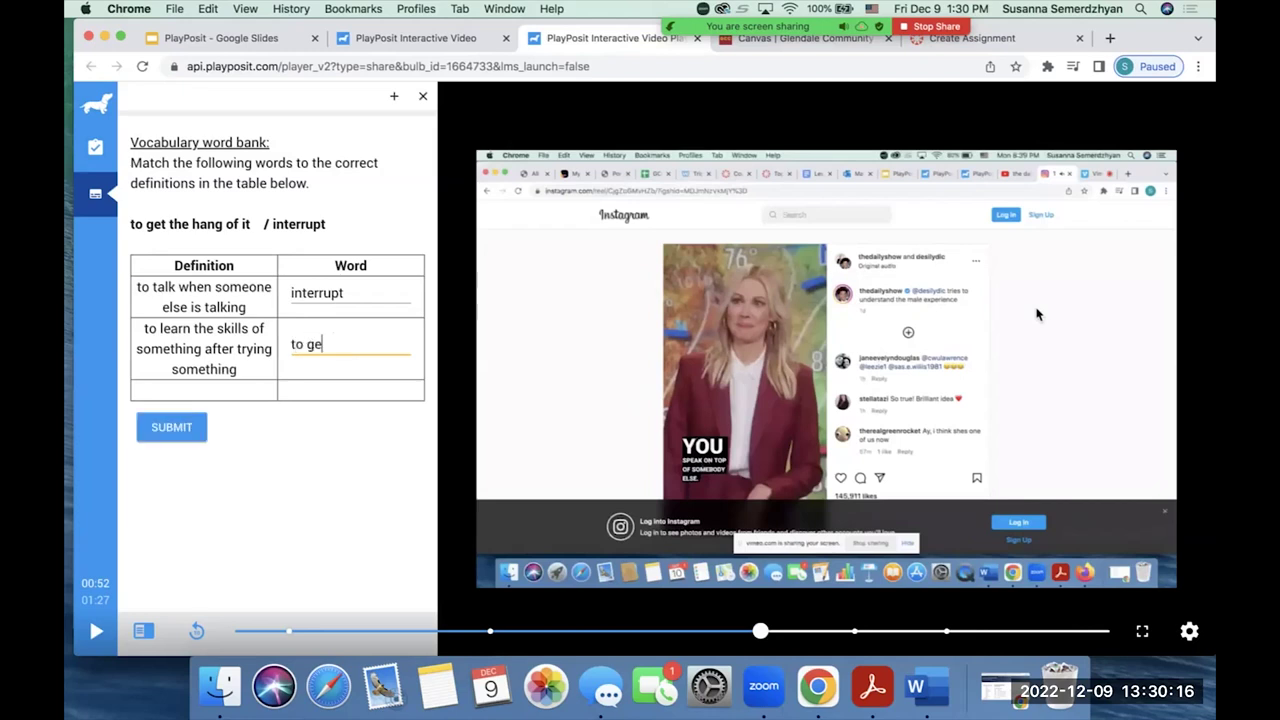
text(t the hang of it)
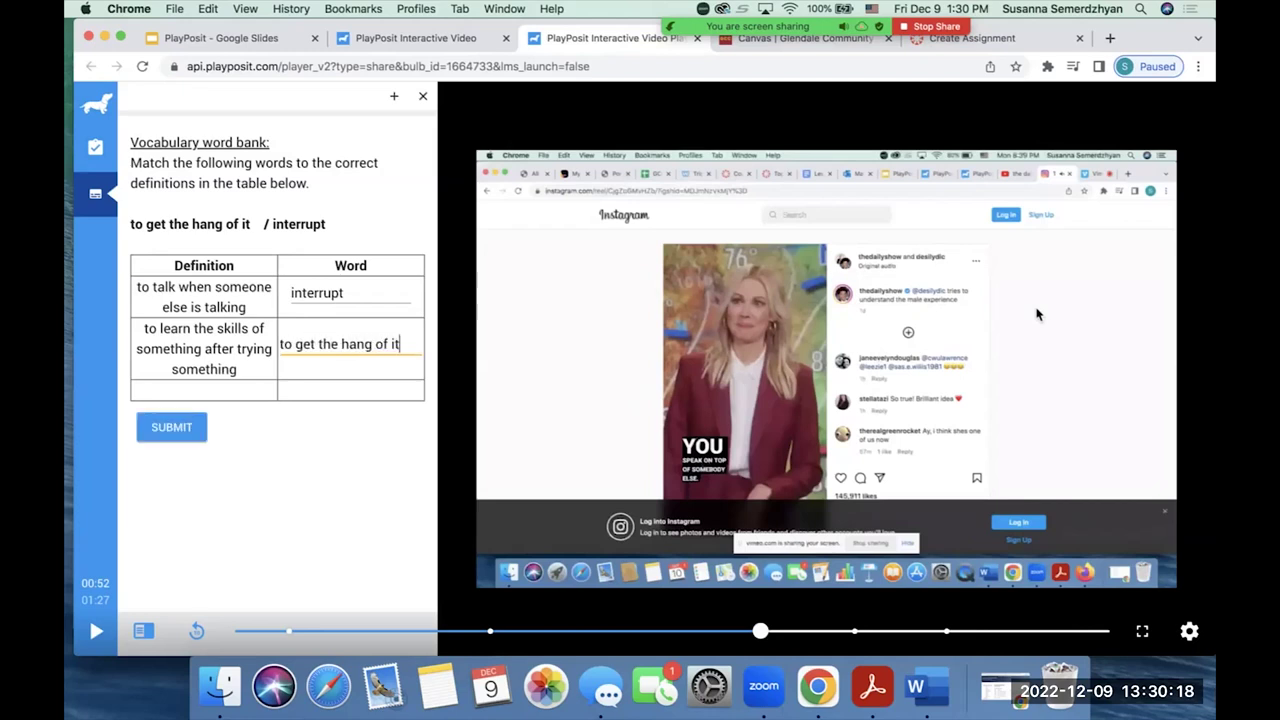
click(172, 434)
click(171, 427)
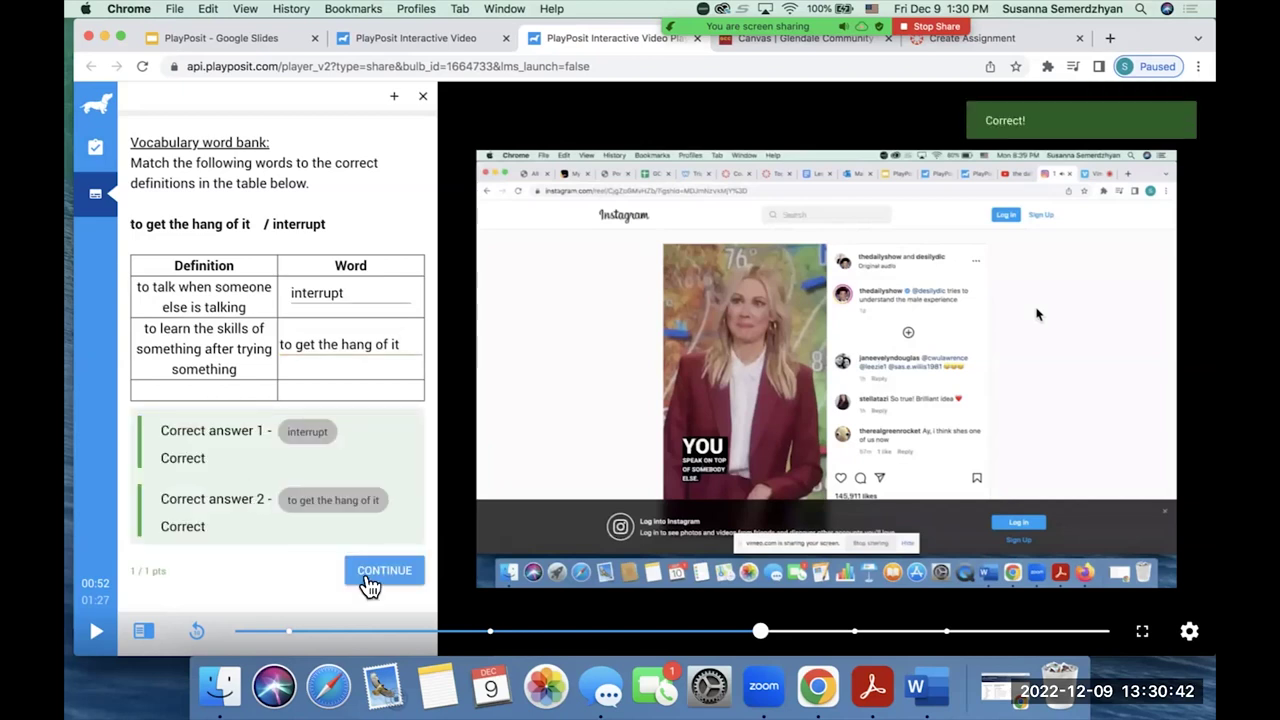
click(369, 575)
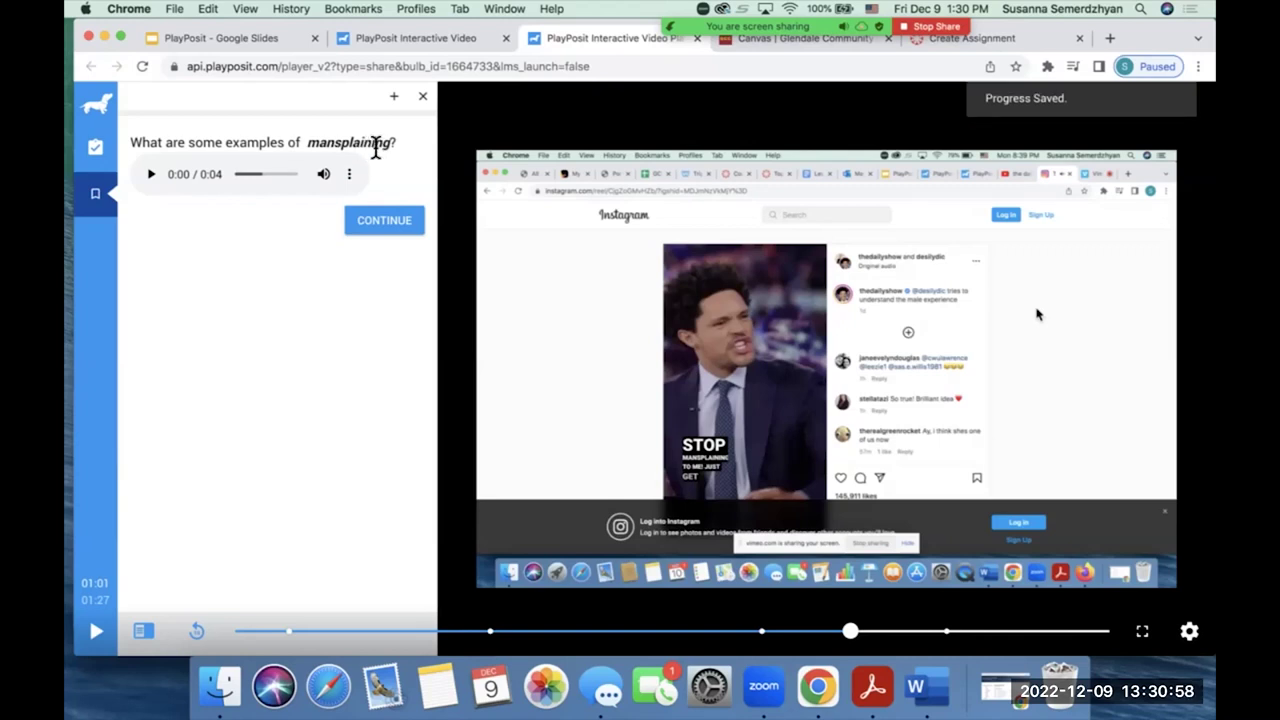
Step: Listen to the mansplaining audio prompt from 0:00 and move past the question
click(151, 174)
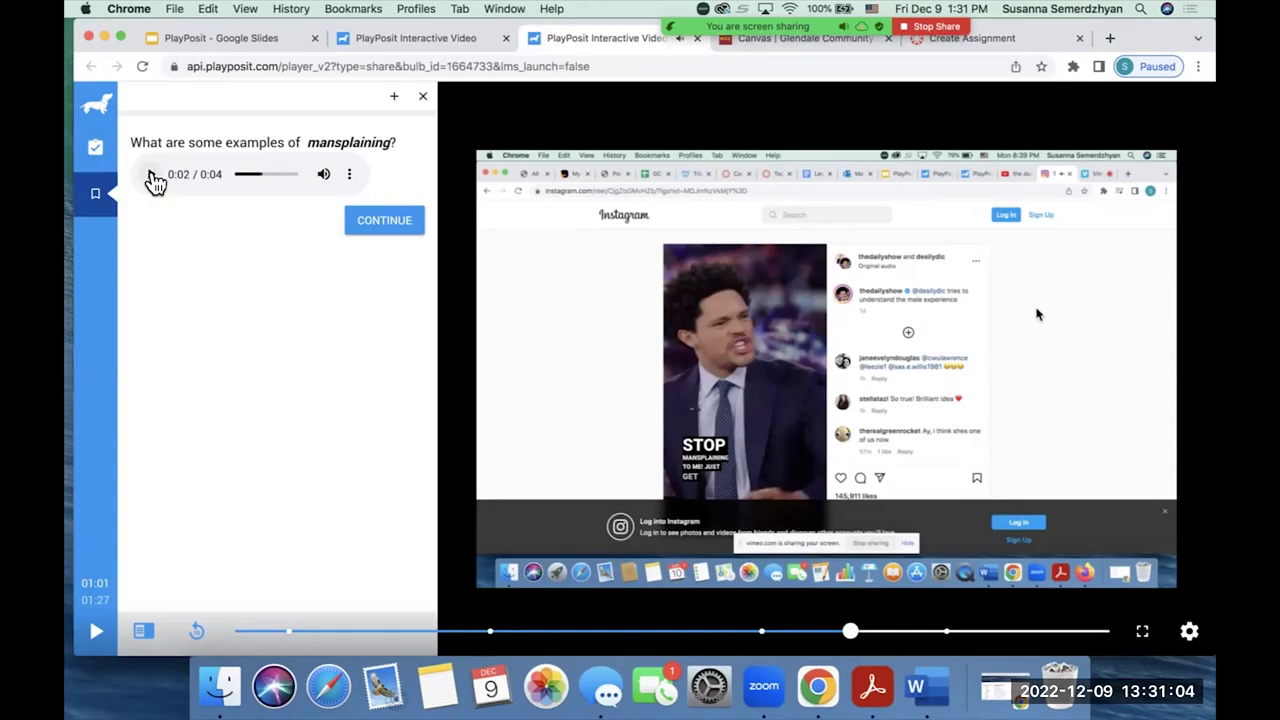
click(152, 176)
click(240, 176)
click(152, 177)
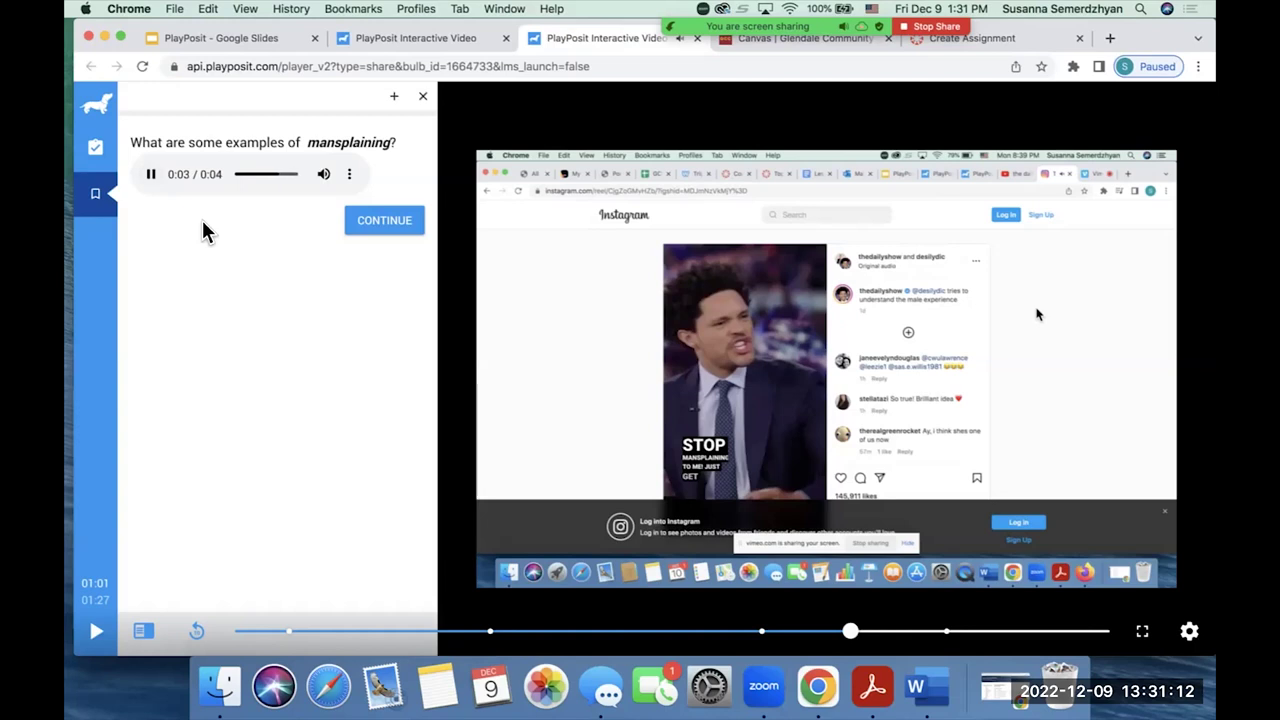
click(381, 226)
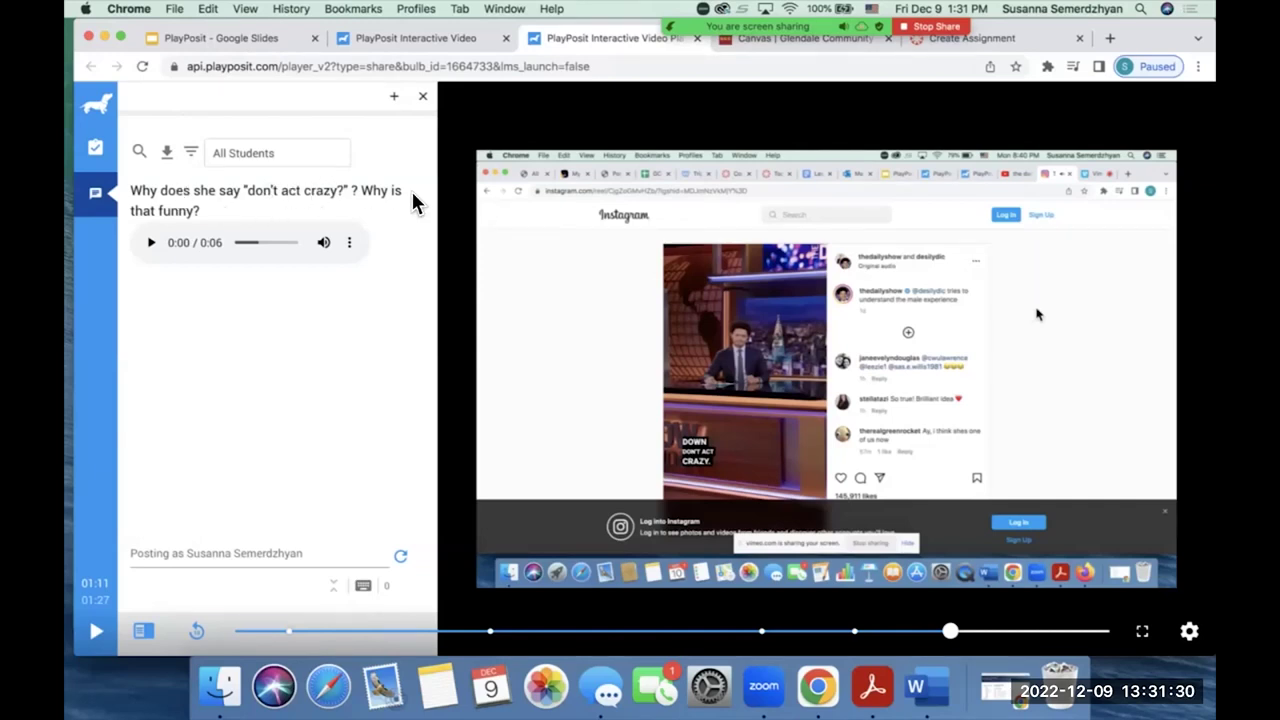
Step: Post the comment 'hadhah' on the discussion question and play the video to completion
click(209, 549)
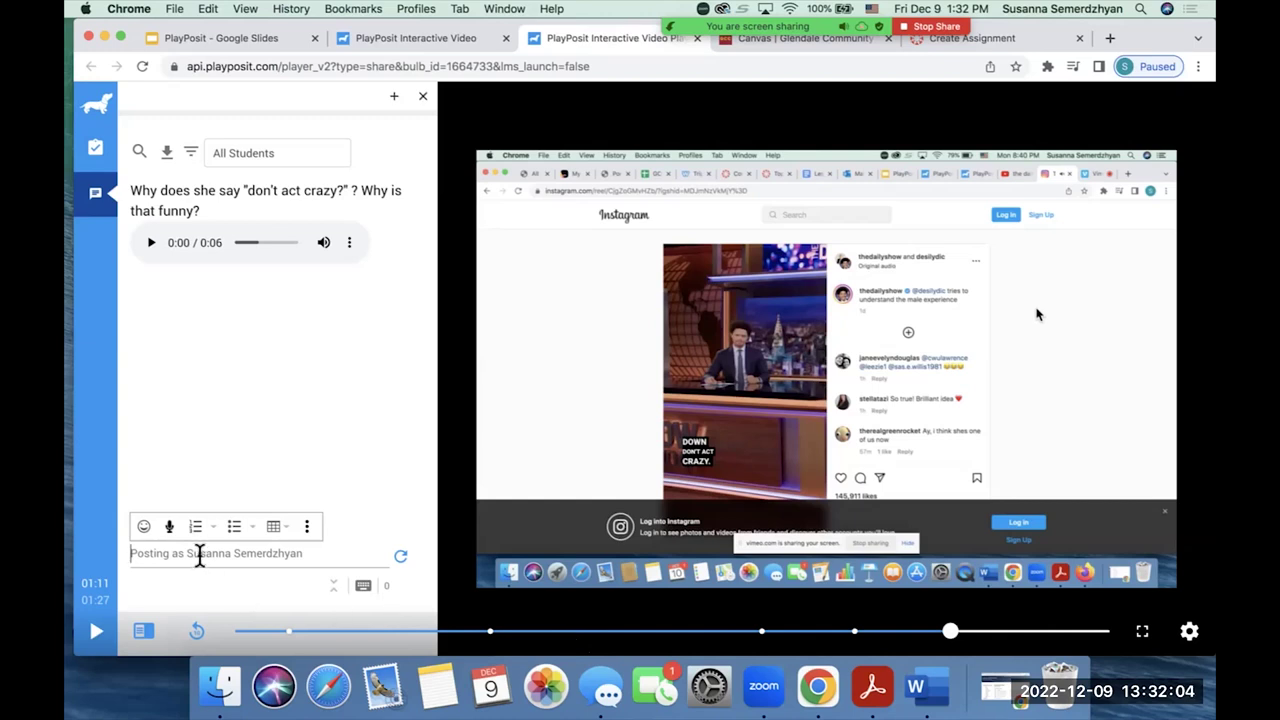
text(hadhah)
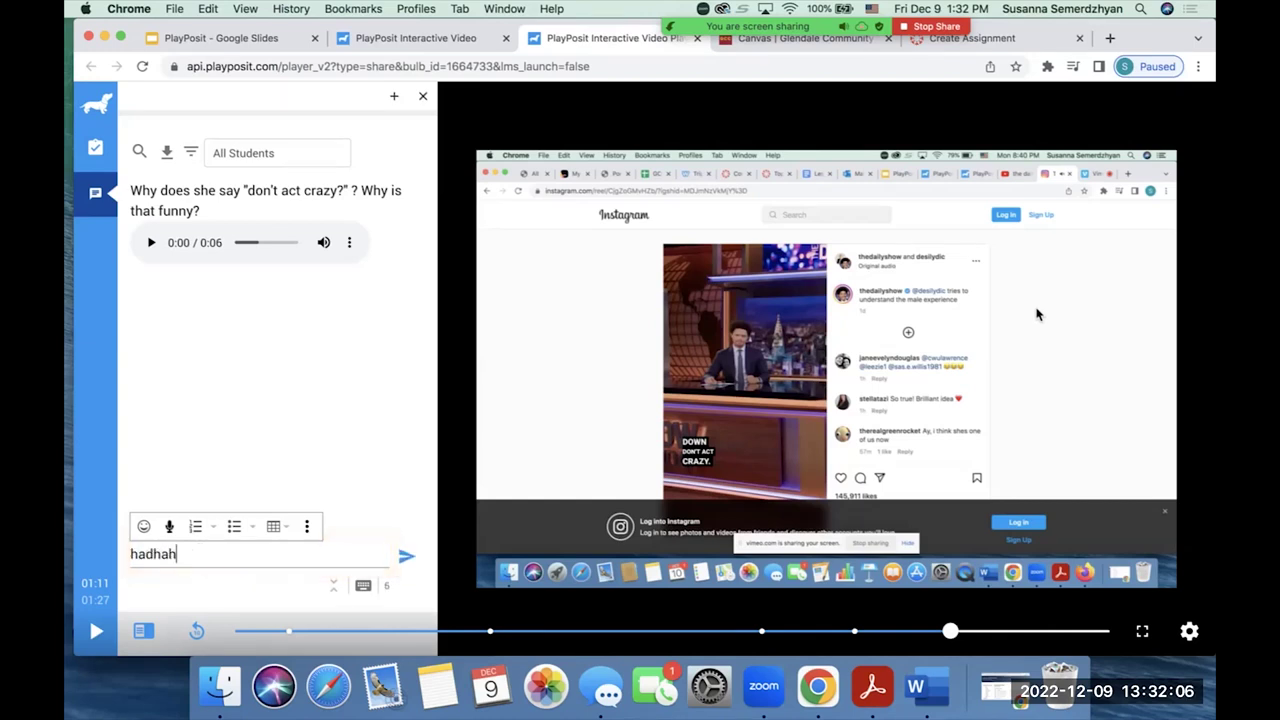
click(97, 634)
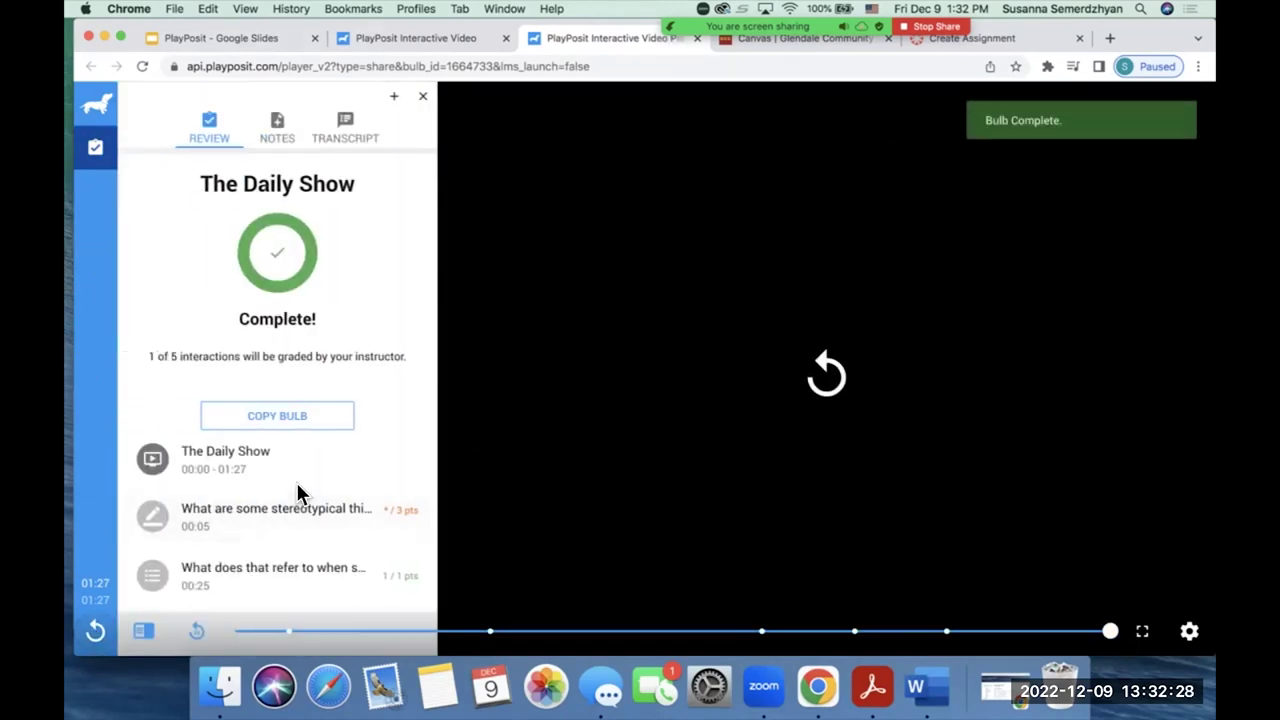
Step: Scroll through the completed review, then return to the Google Slides deck
scroll(306, 471, down, 2)
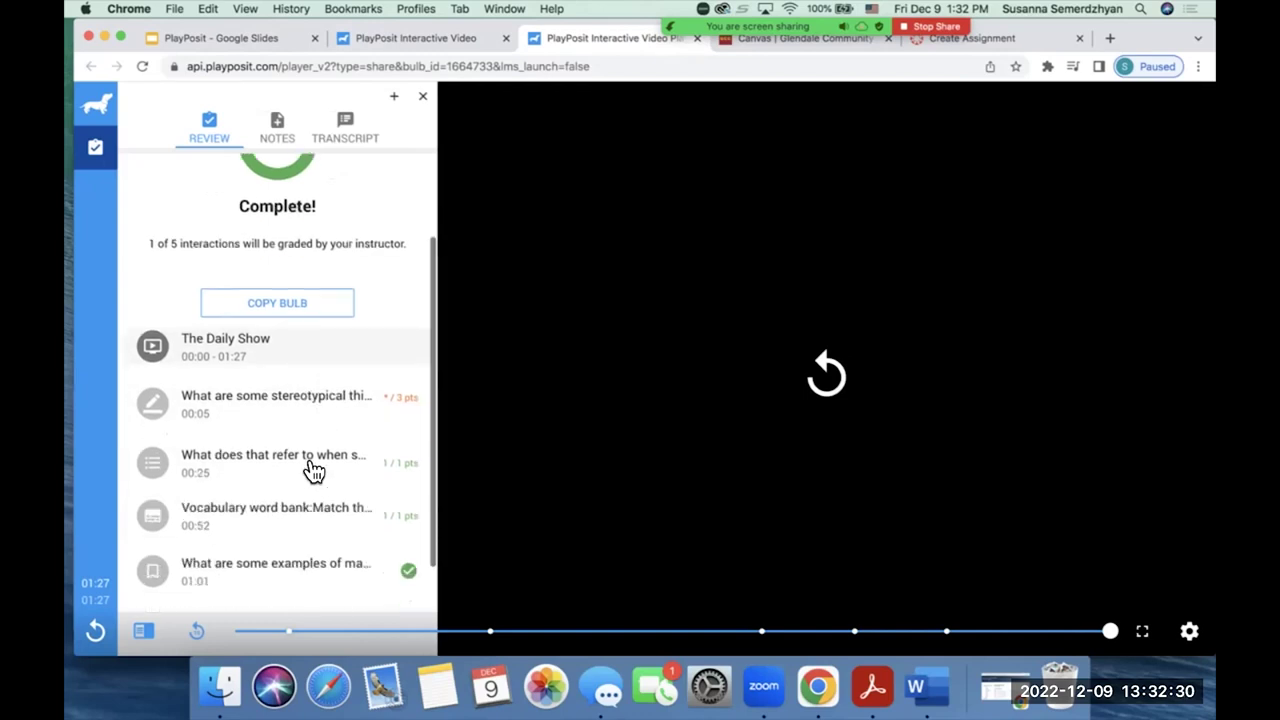
scroll(313, 470, down, 1)
scroll(313, 470, up, 3)
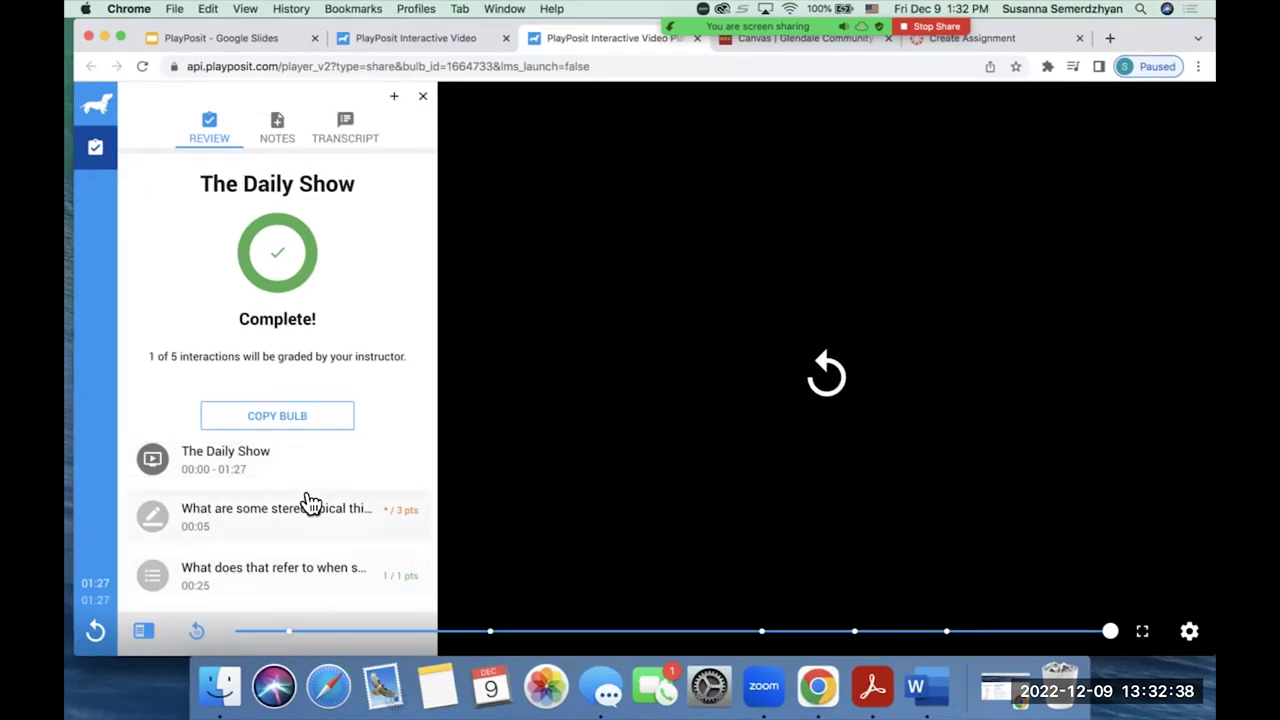
click(231, 33)
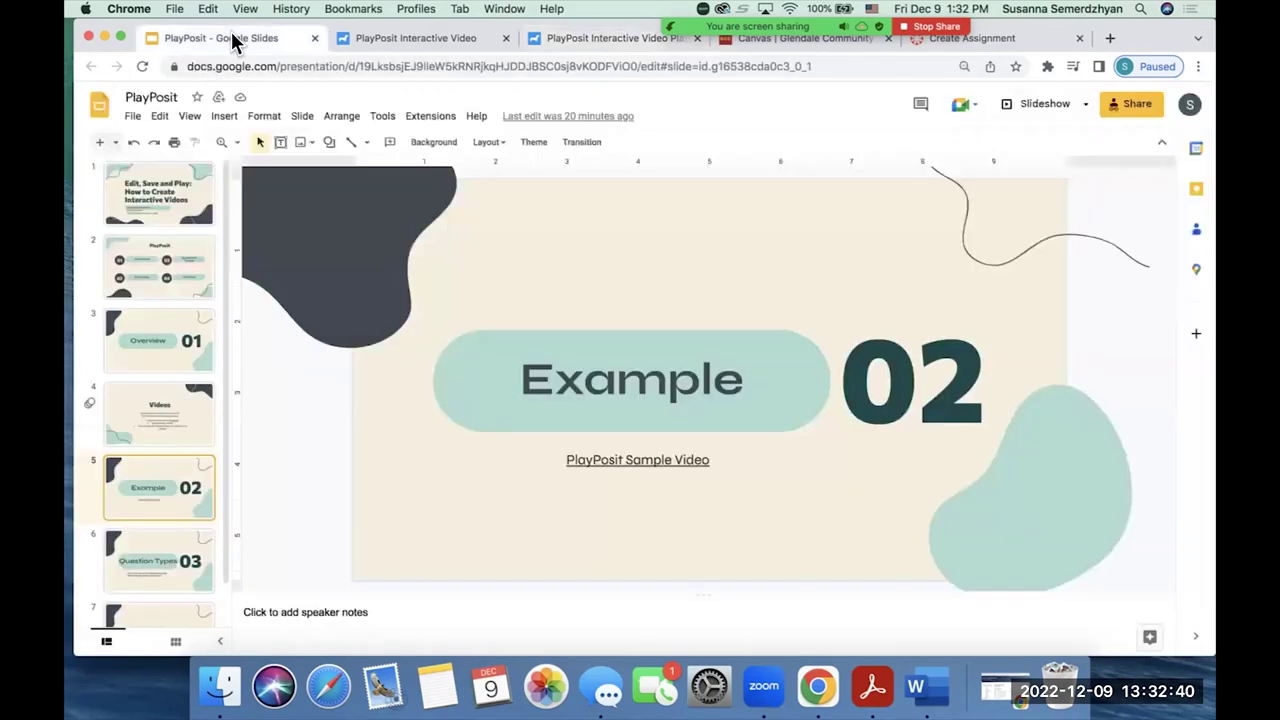
Step: Display slide 2, the agenda listing Overview, Example, Question Types and Canvas
click(160, 277)
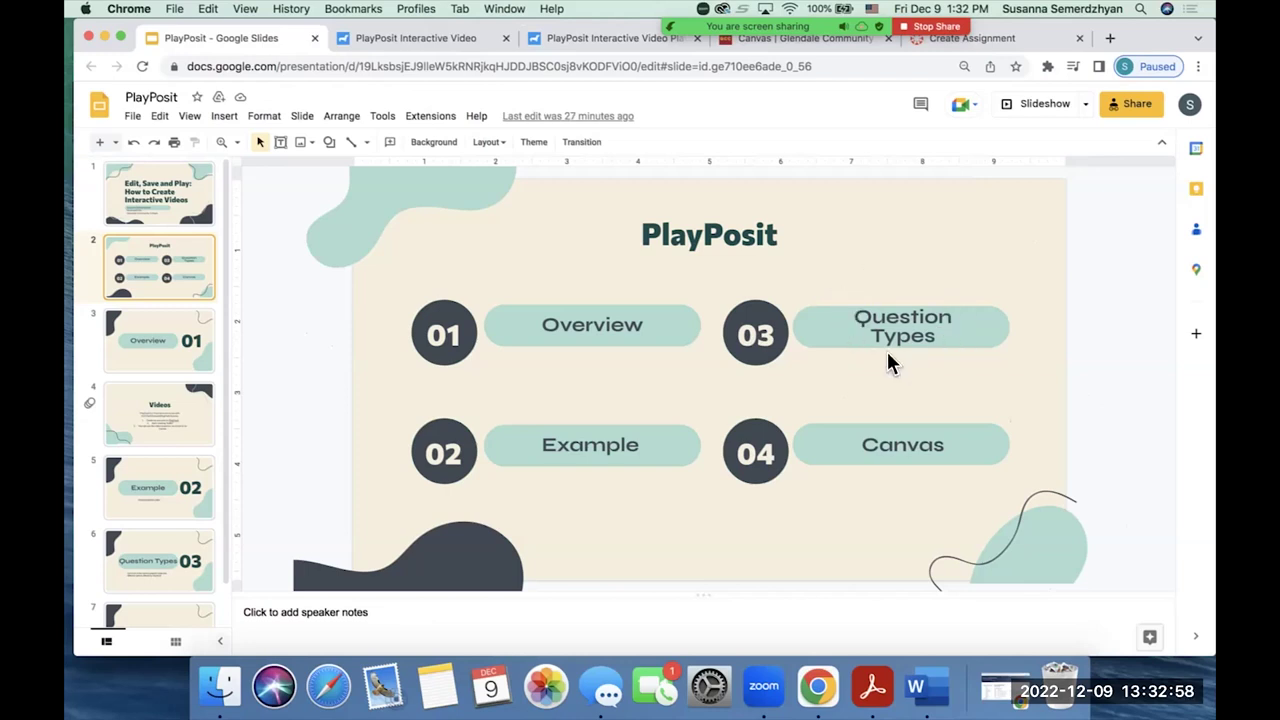
Step: Back in My Bulbs, dismiss the actions menu and start a new bulb
click(408, 37)
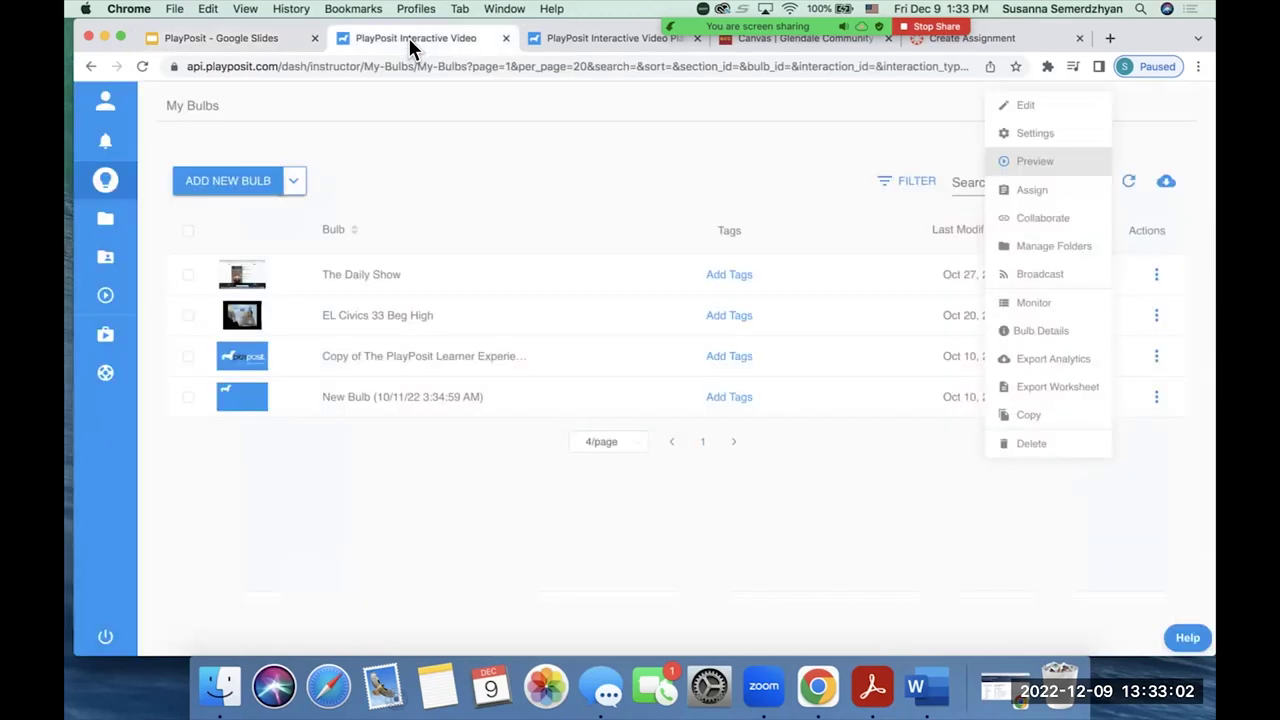
click(507, 176)
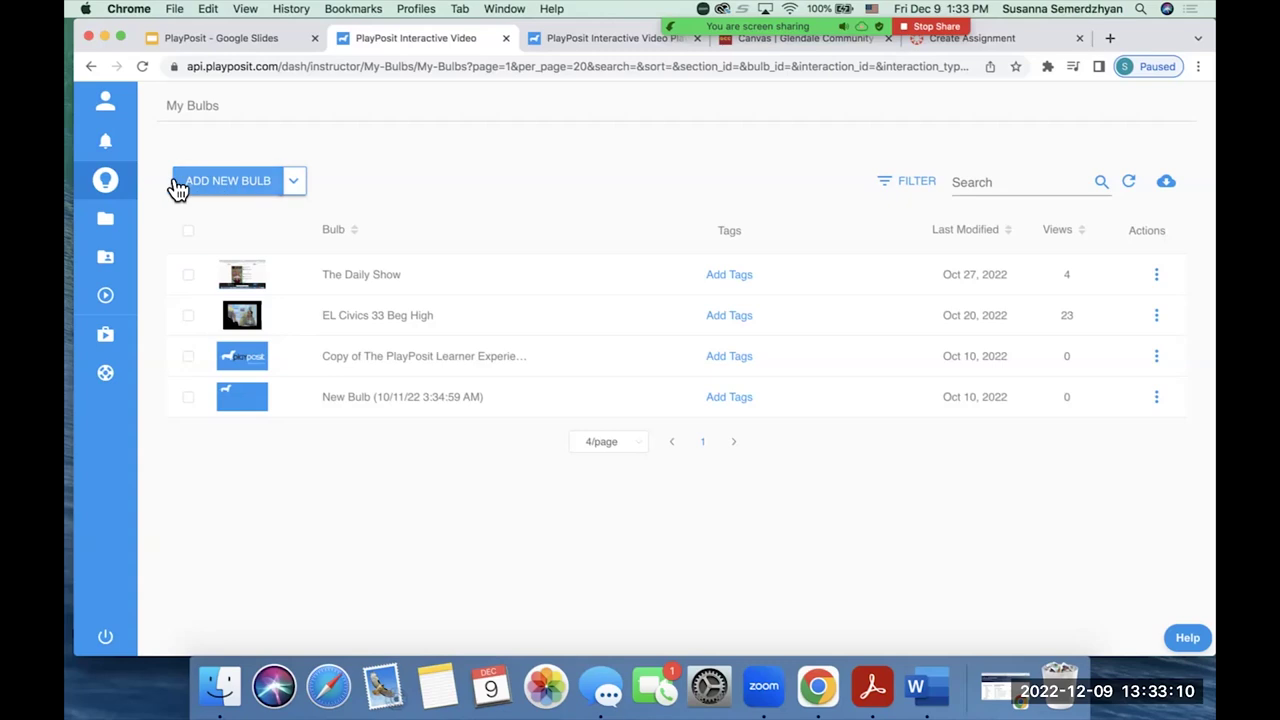
click(249, 190)
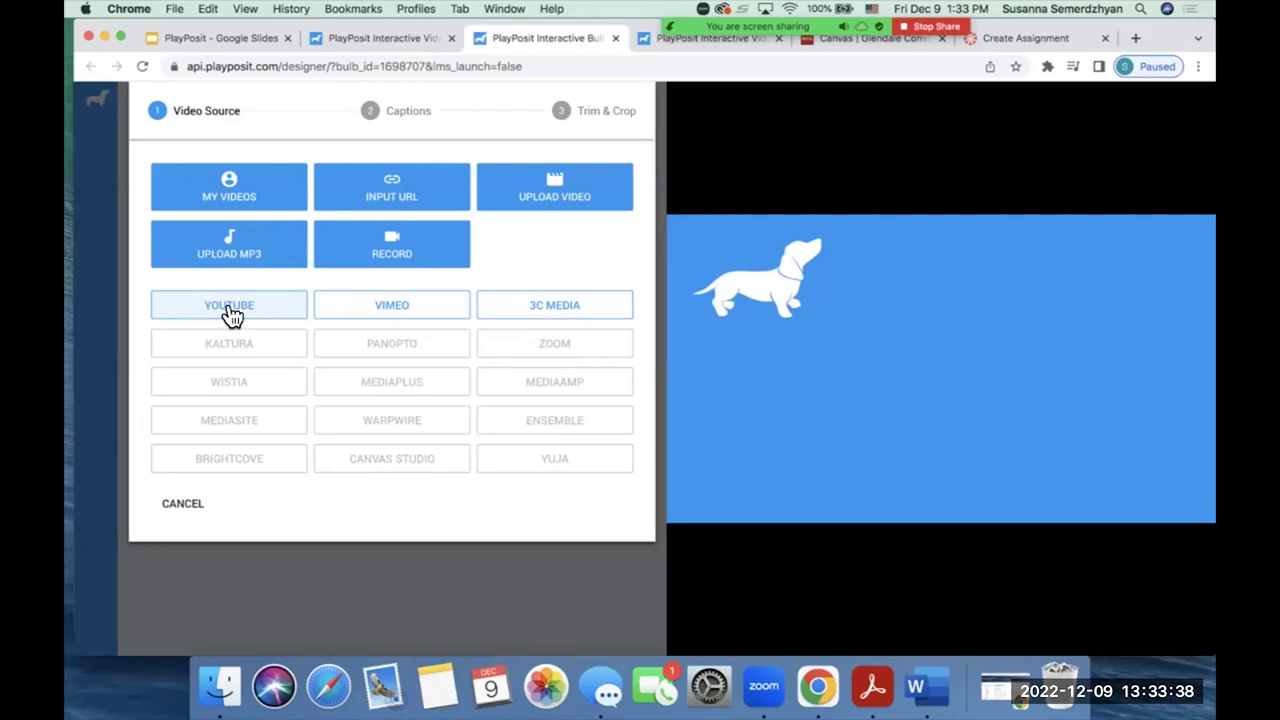
Step: Search YouTube for 'friends joey' and use 'Friends: Joey Finds Out (Season 5 Clip) | TBS' as the video
click(245, 310)
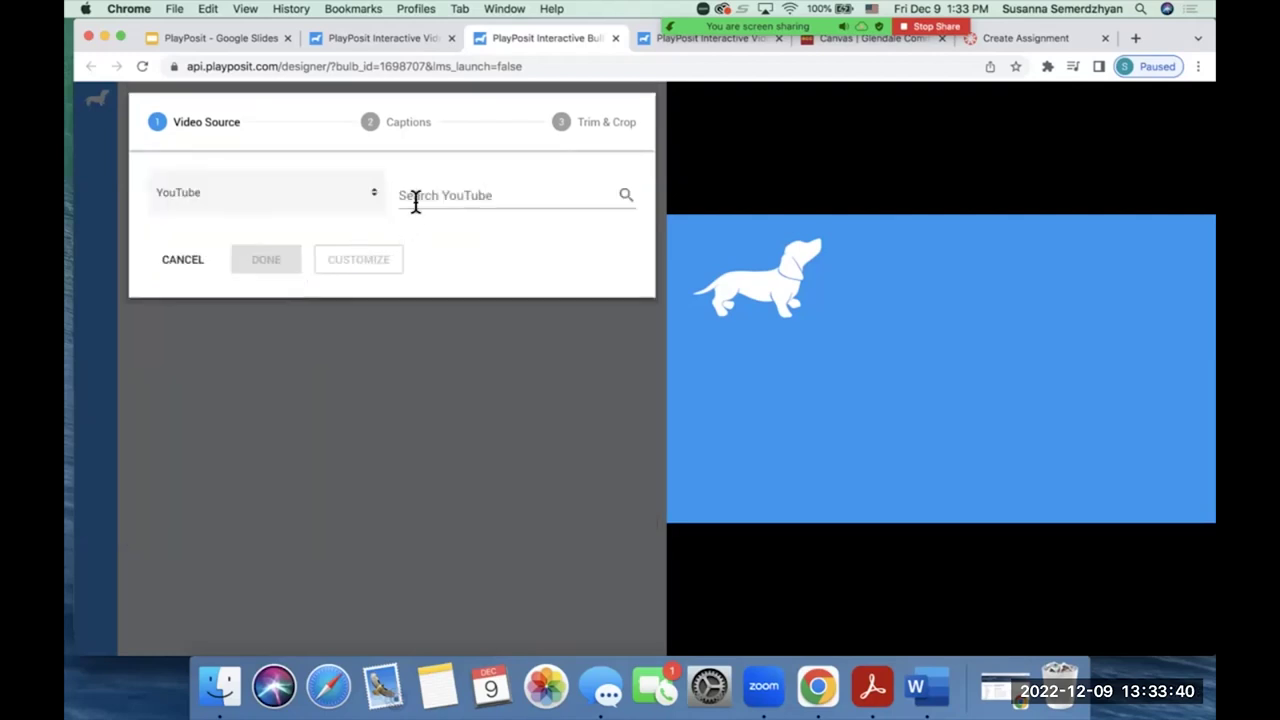
click(419, 196)
text(f)
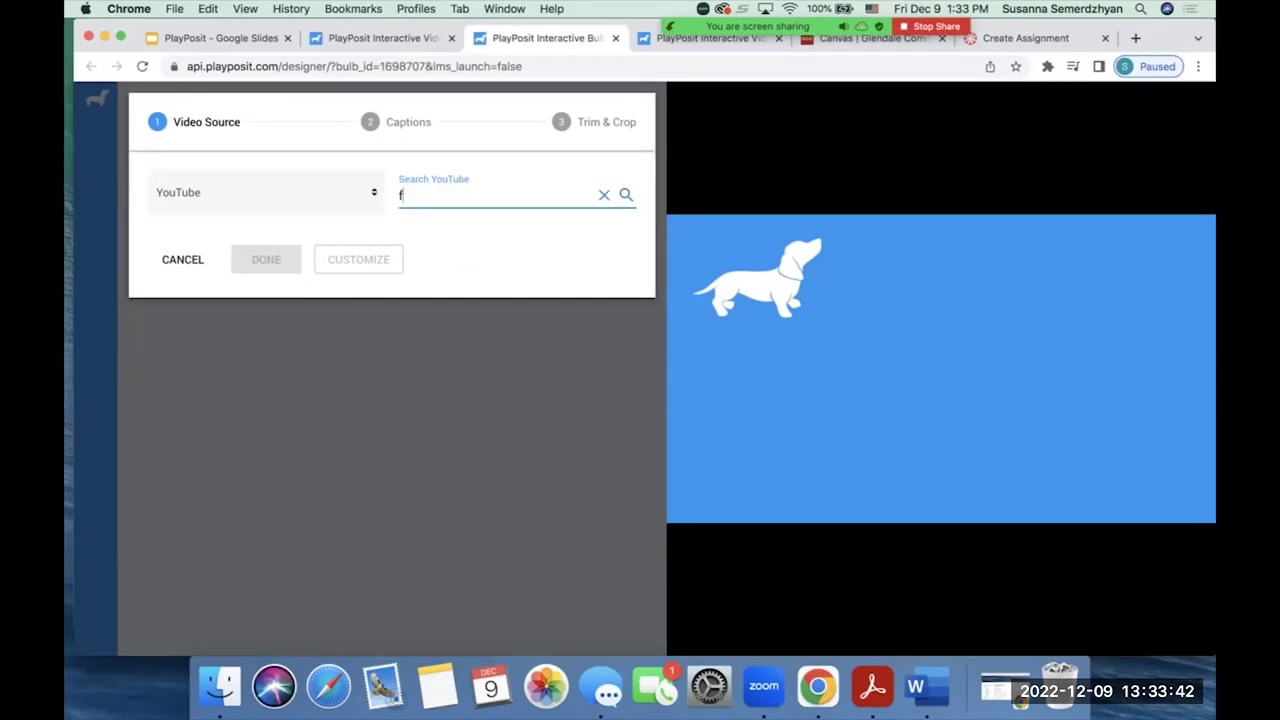
text(riends joey)
key(Return)
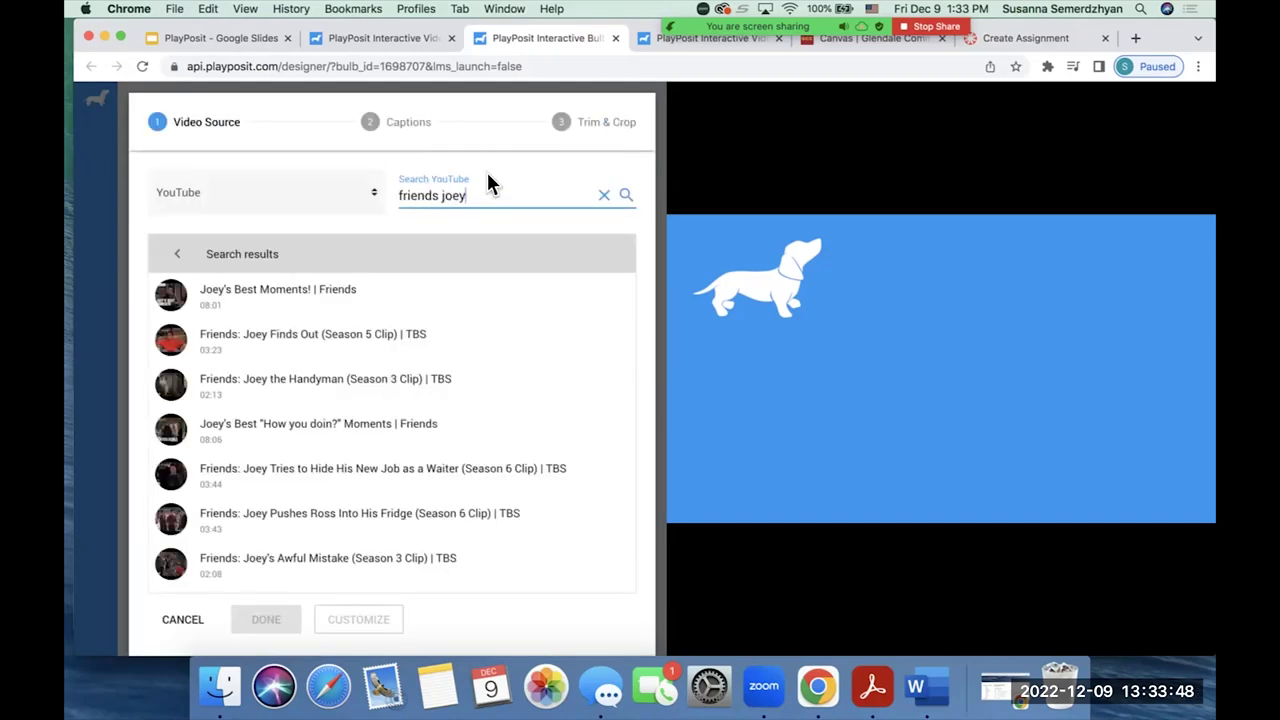
click(223, 342)
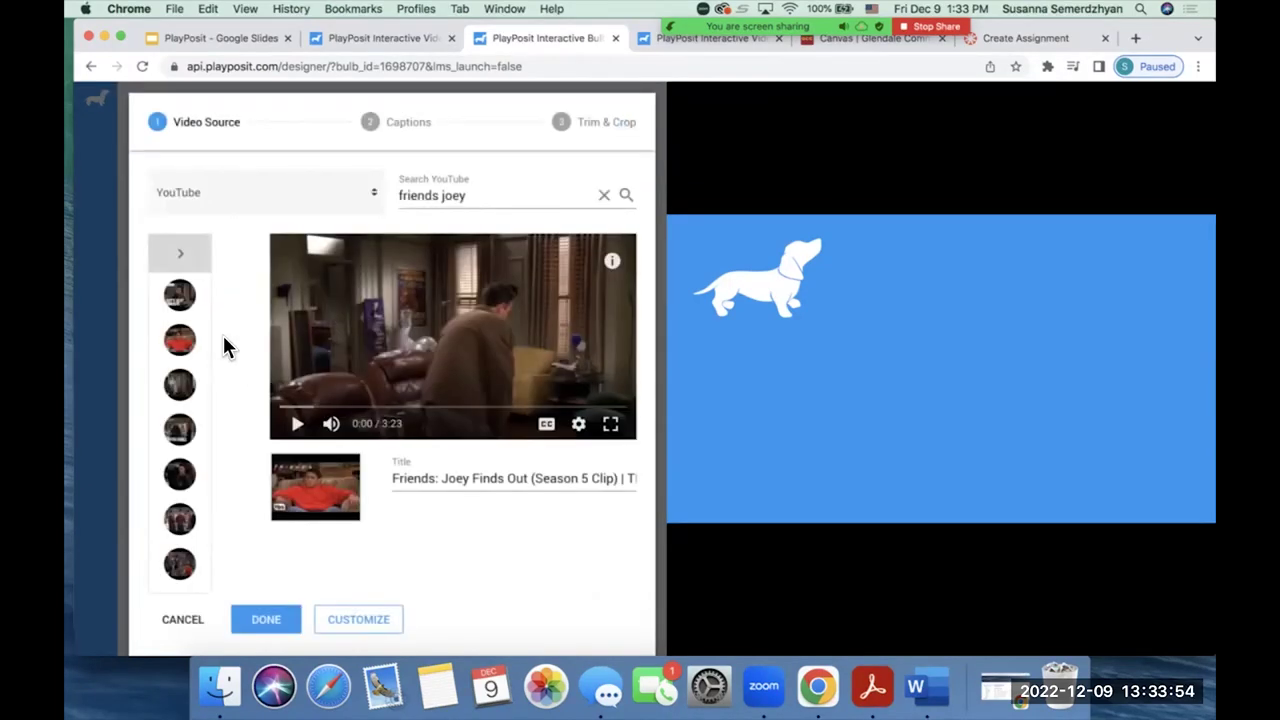
click(281, 620)
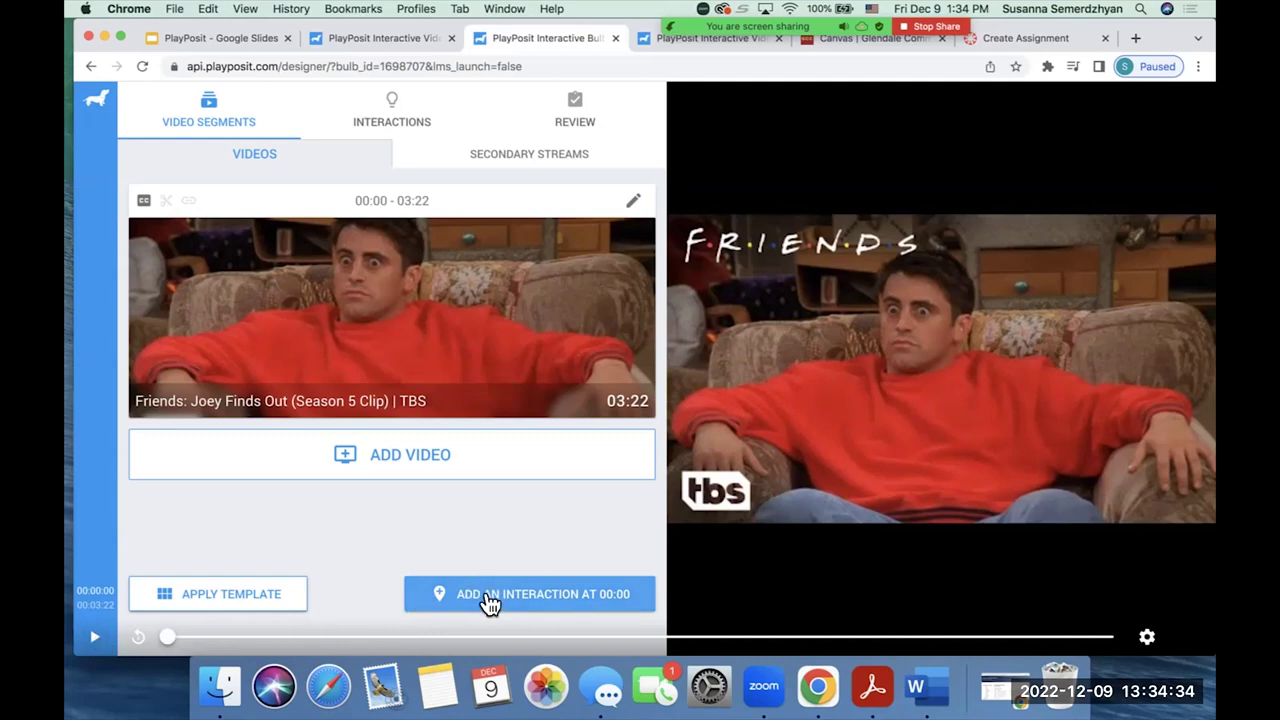
Step: Play the Friends clip and start adding an interaction at 00:15
click(96, 642)
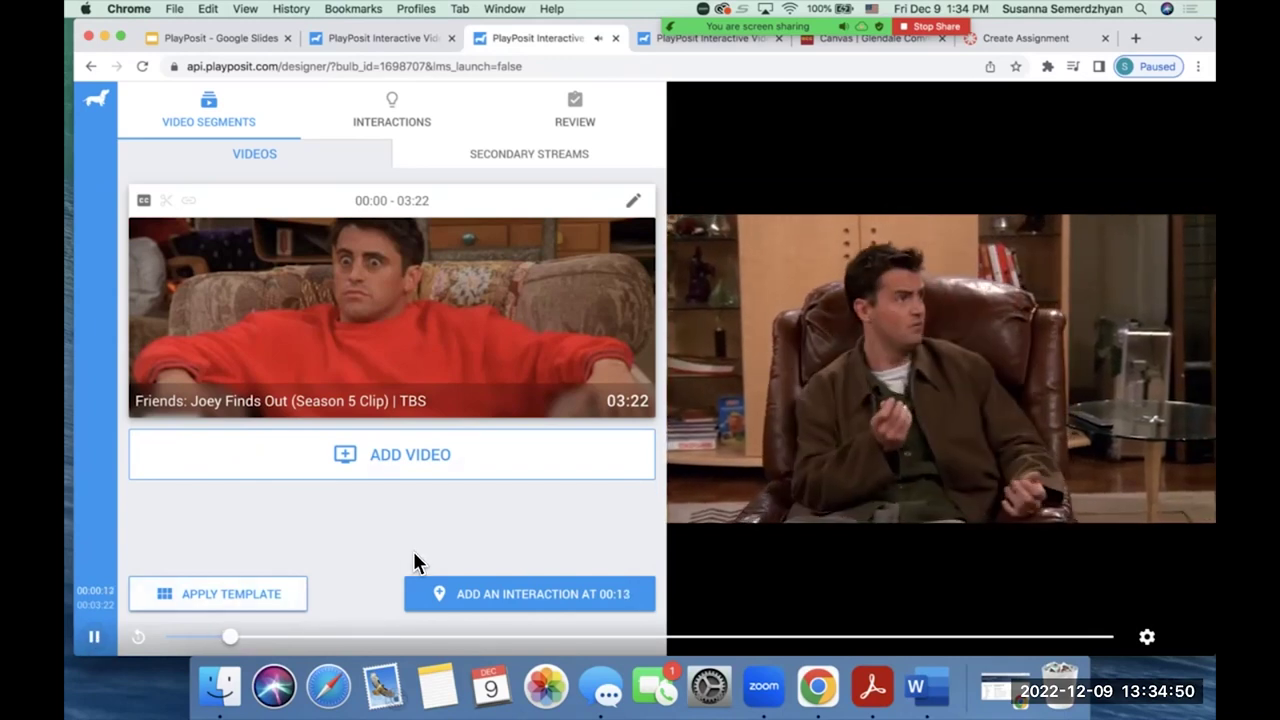
click(521, 598)
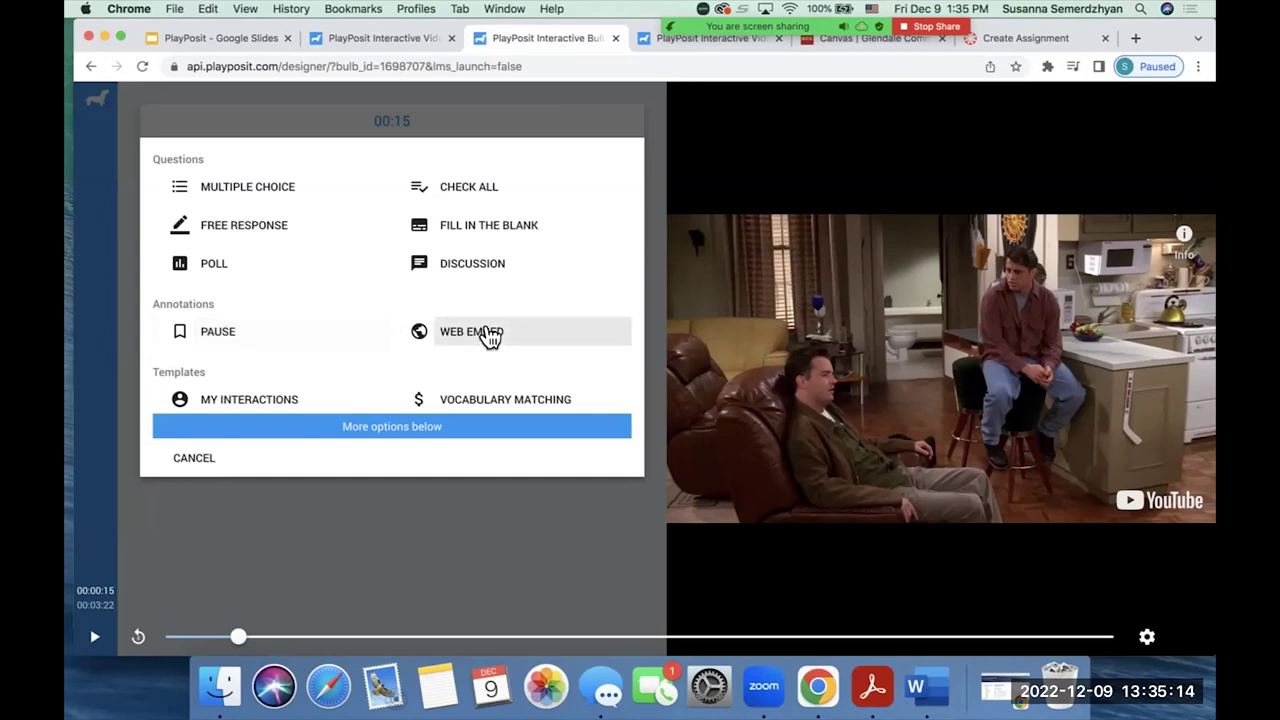
scroll(276, 367, down, 3)
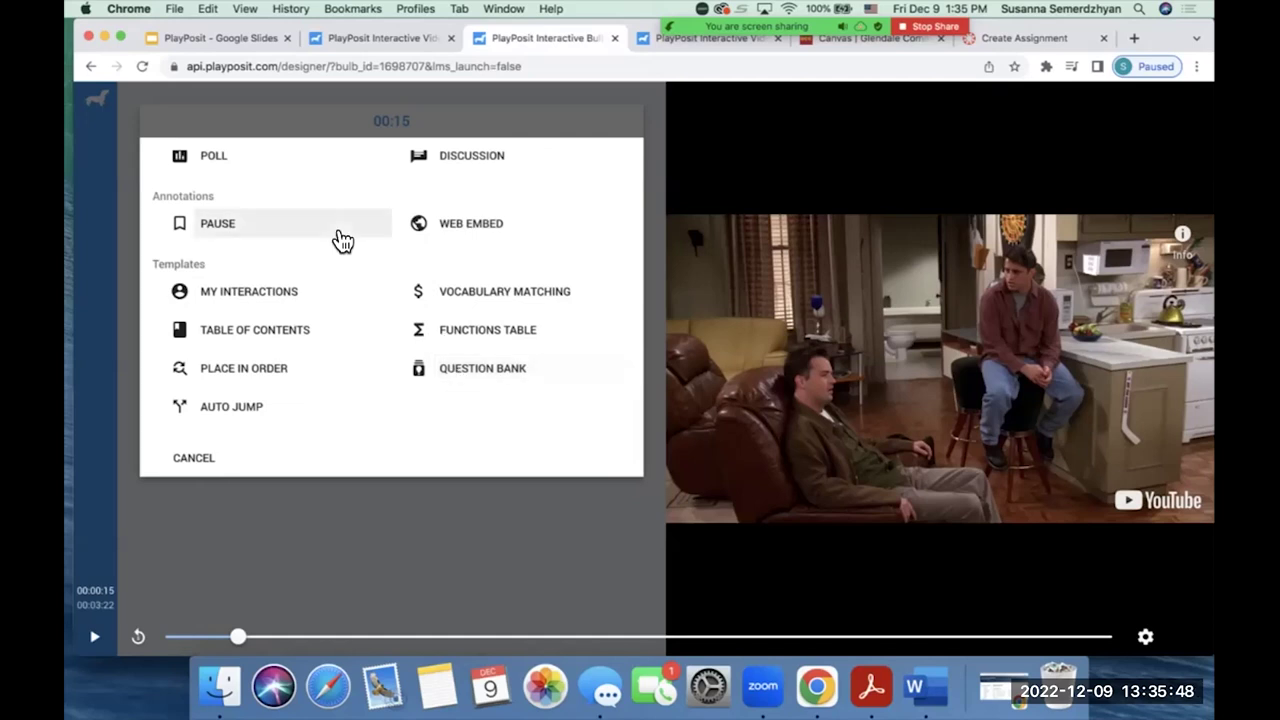
scroll(337, 240, up, 3)
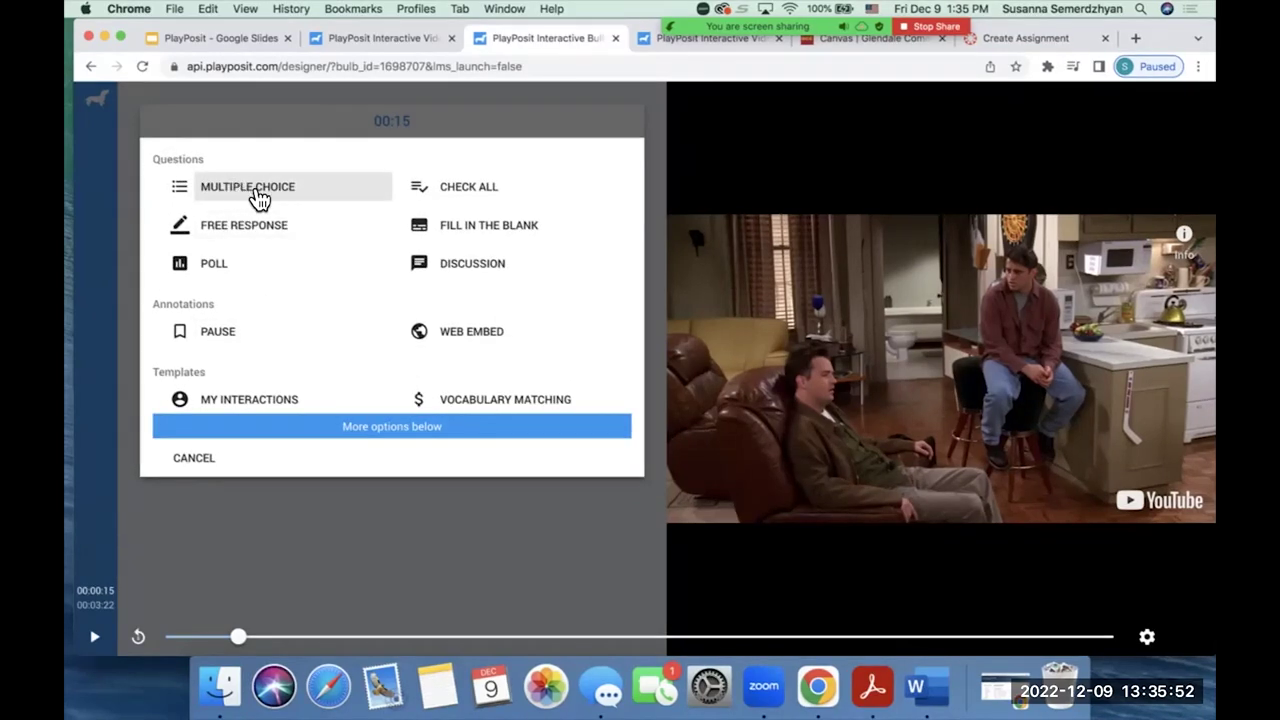
Step: Make the 00:15 interaction a multiple-choice question and explore its question and answer fields
click(244, 190)
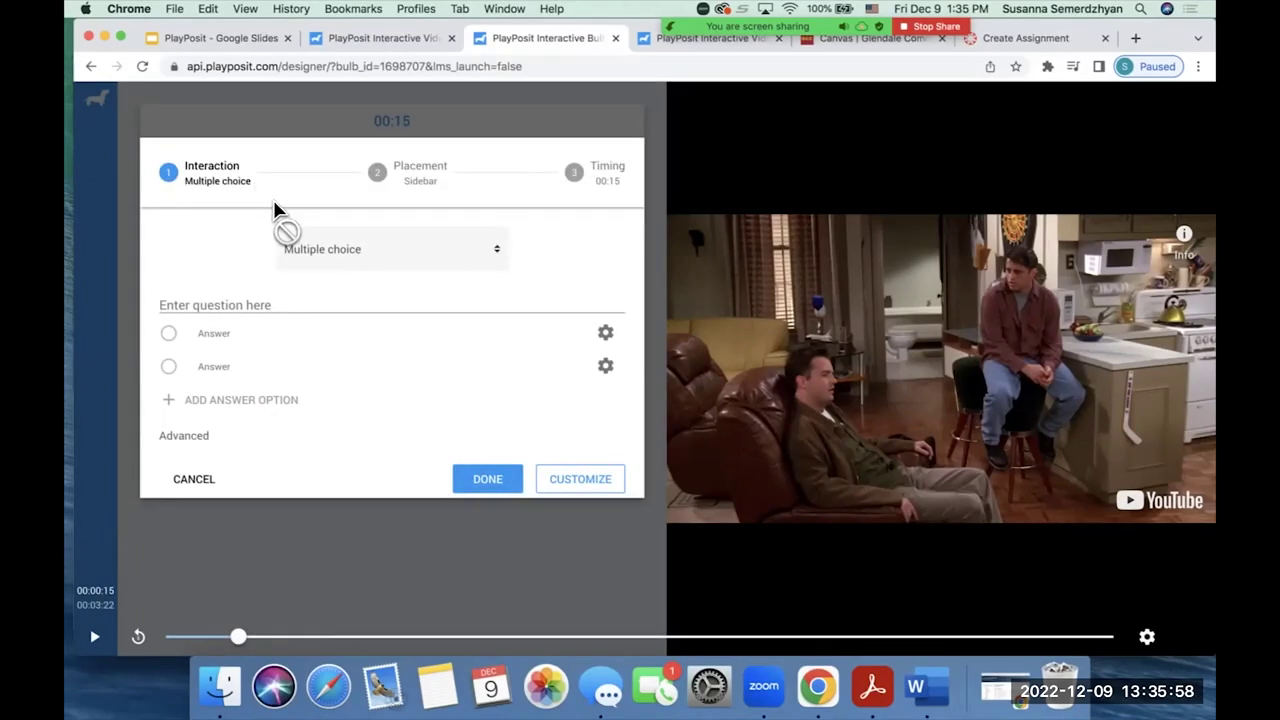
click(200, 300)
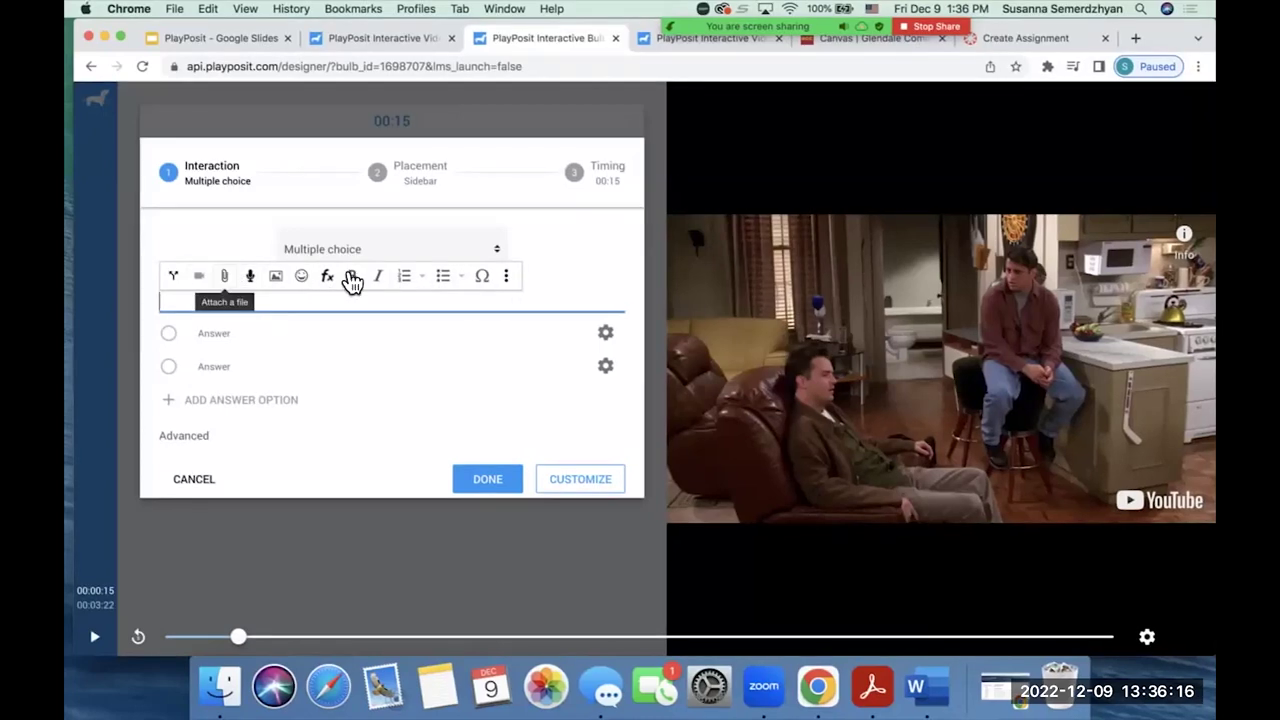
click(506, 277)
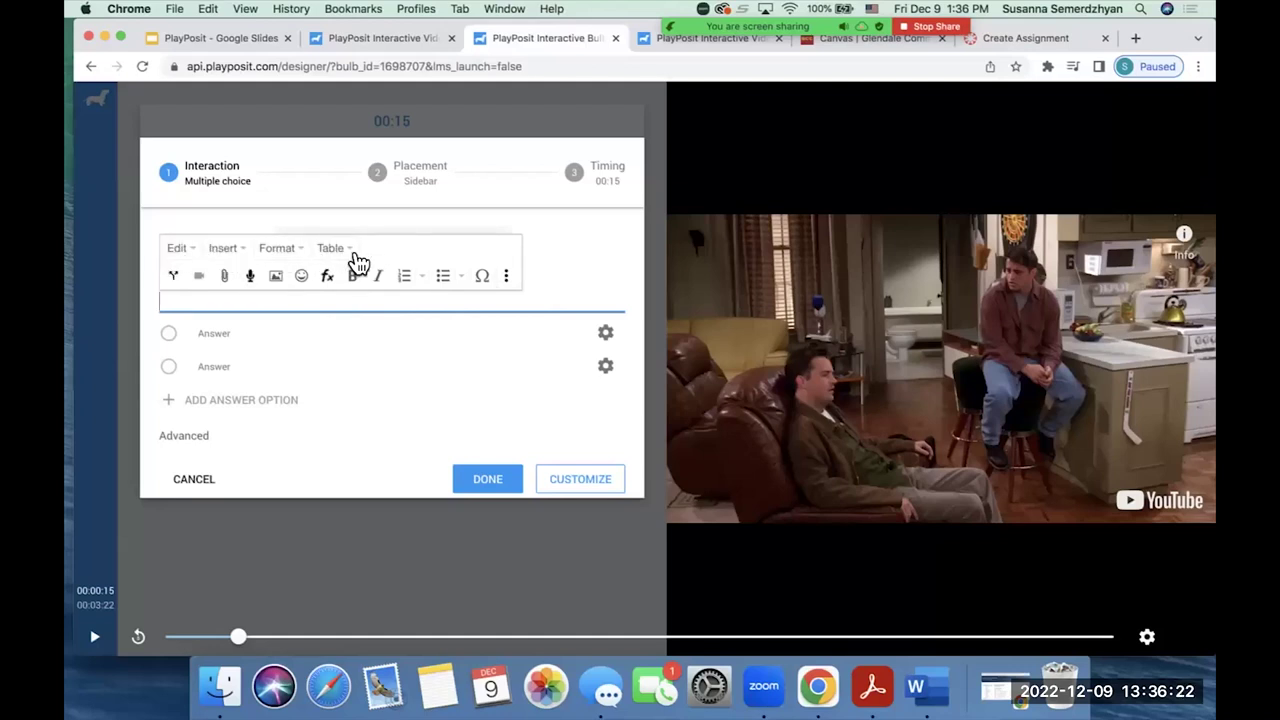
click(280, 336)
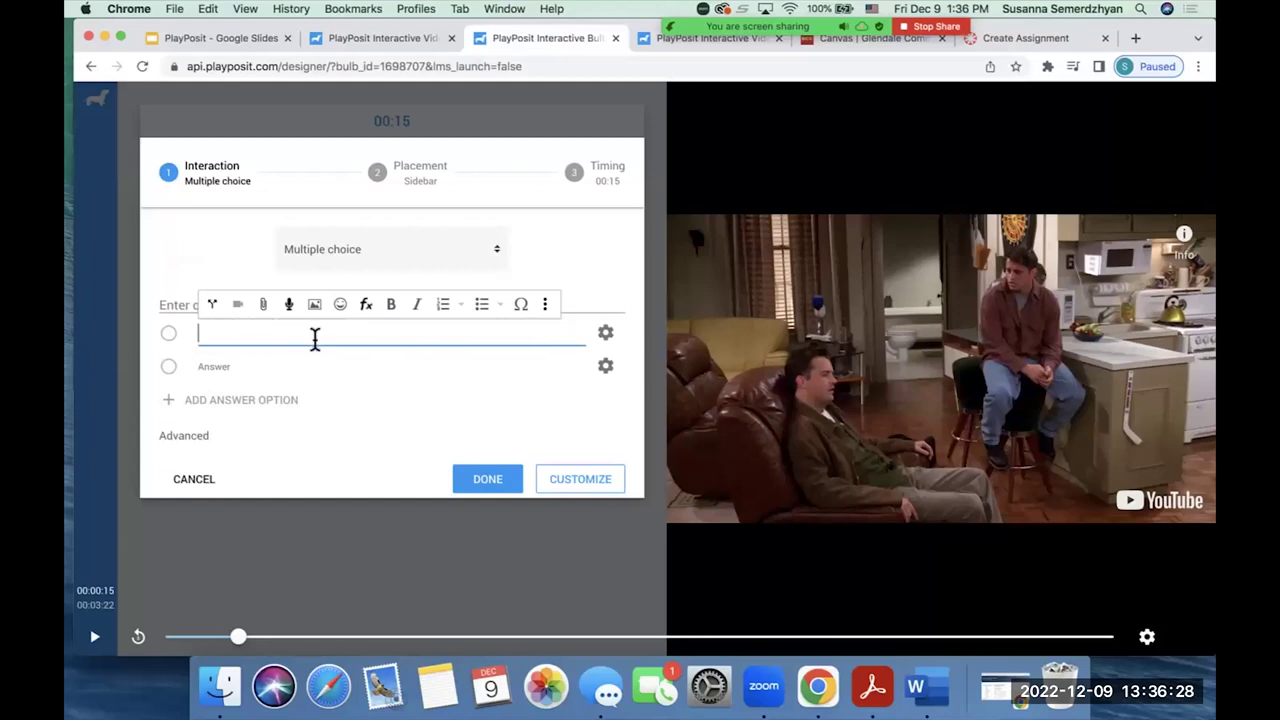
Step: Add feedback to the first answer, try saving the empty question, then choose Customize
click(606, 336)
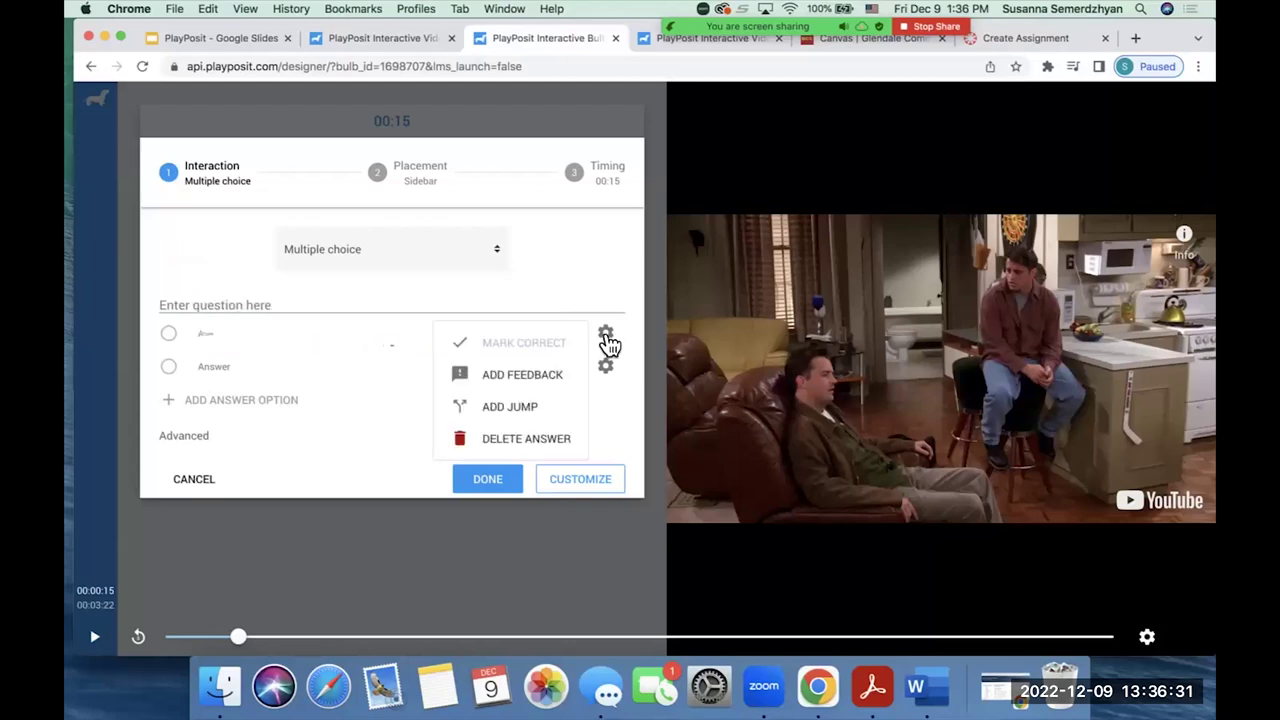
click(514, 386)
click(260, 369)
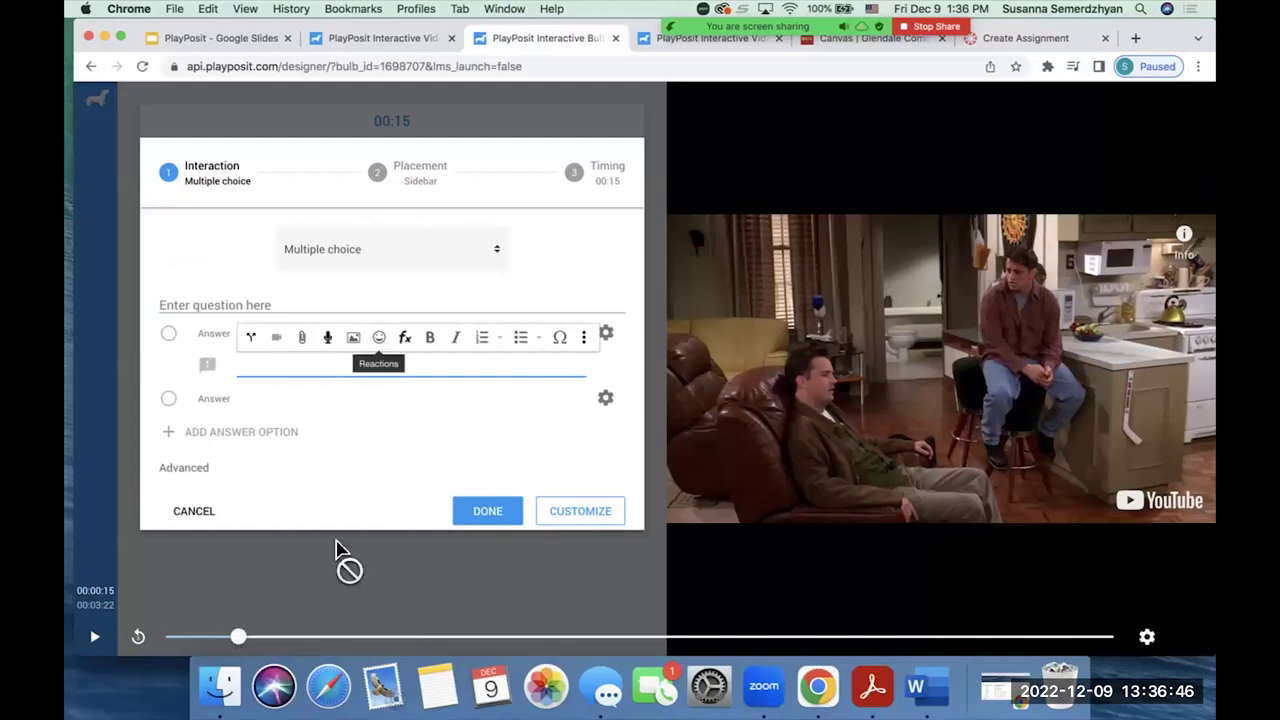
click(492, 515)
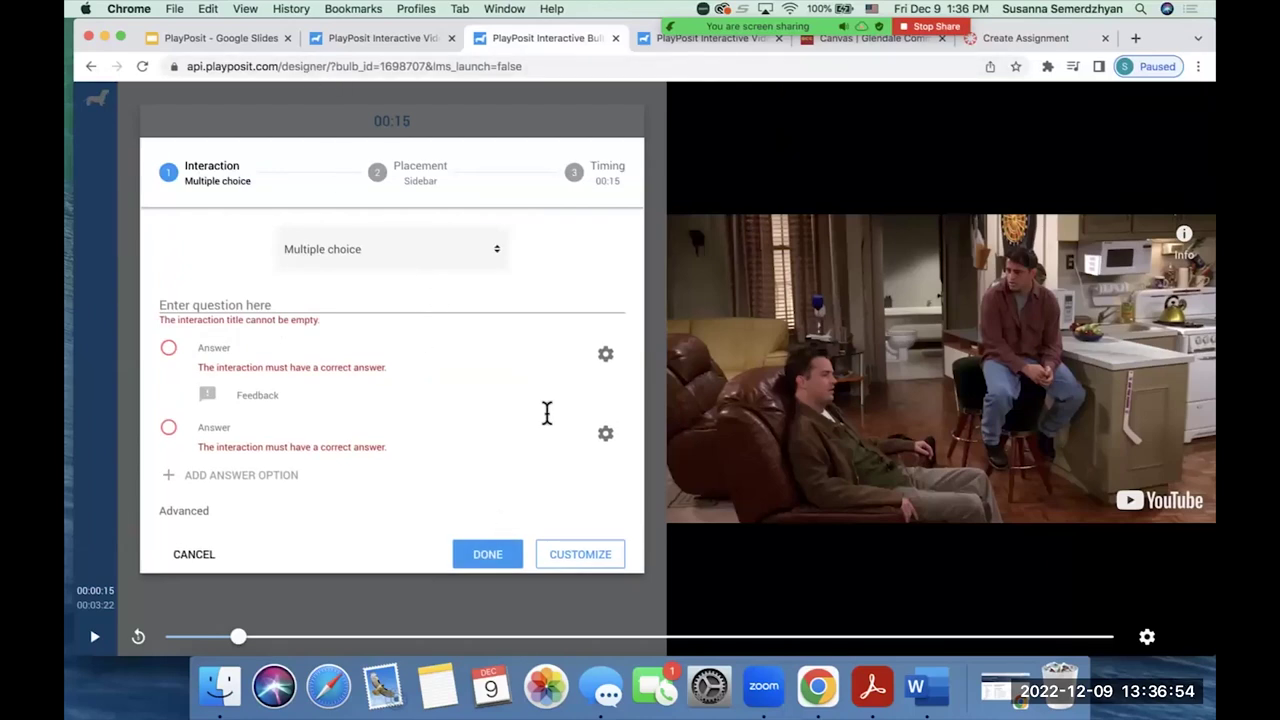
click(571, 555)
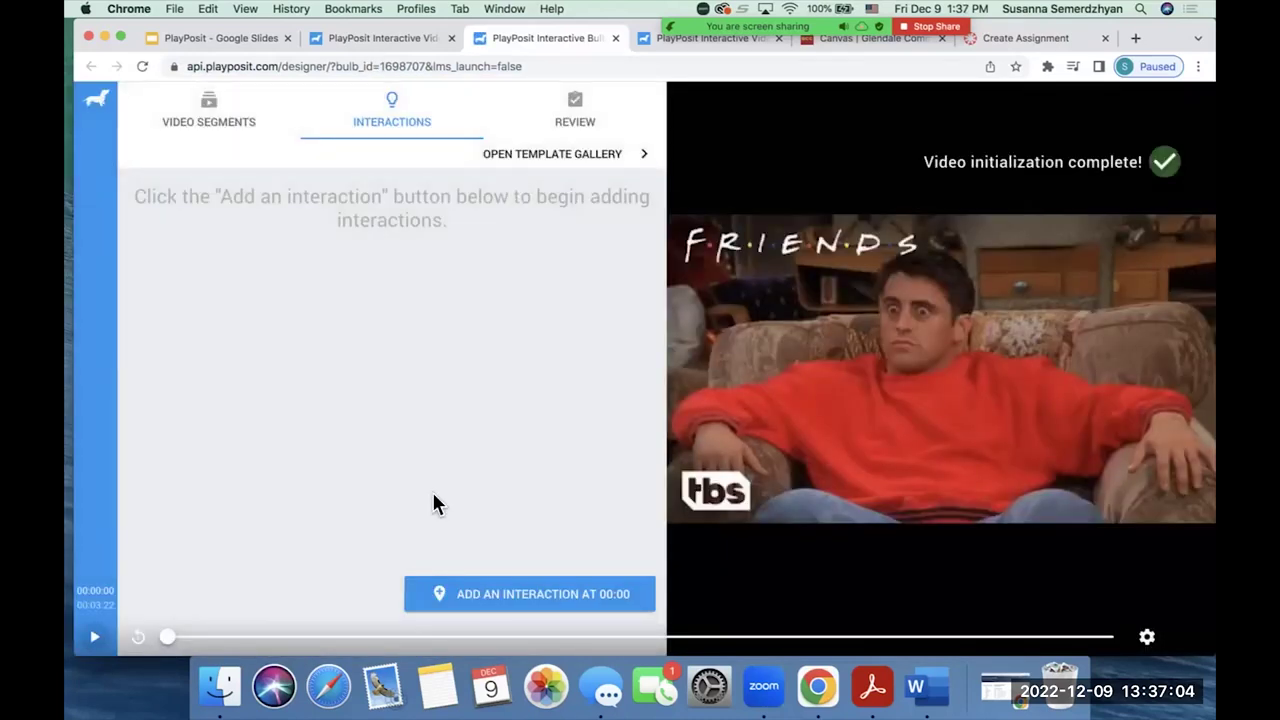
Step: Add a Pause interaction at 00:54 with empty text and attempt to save it
drag(168, 638, 424, 650)
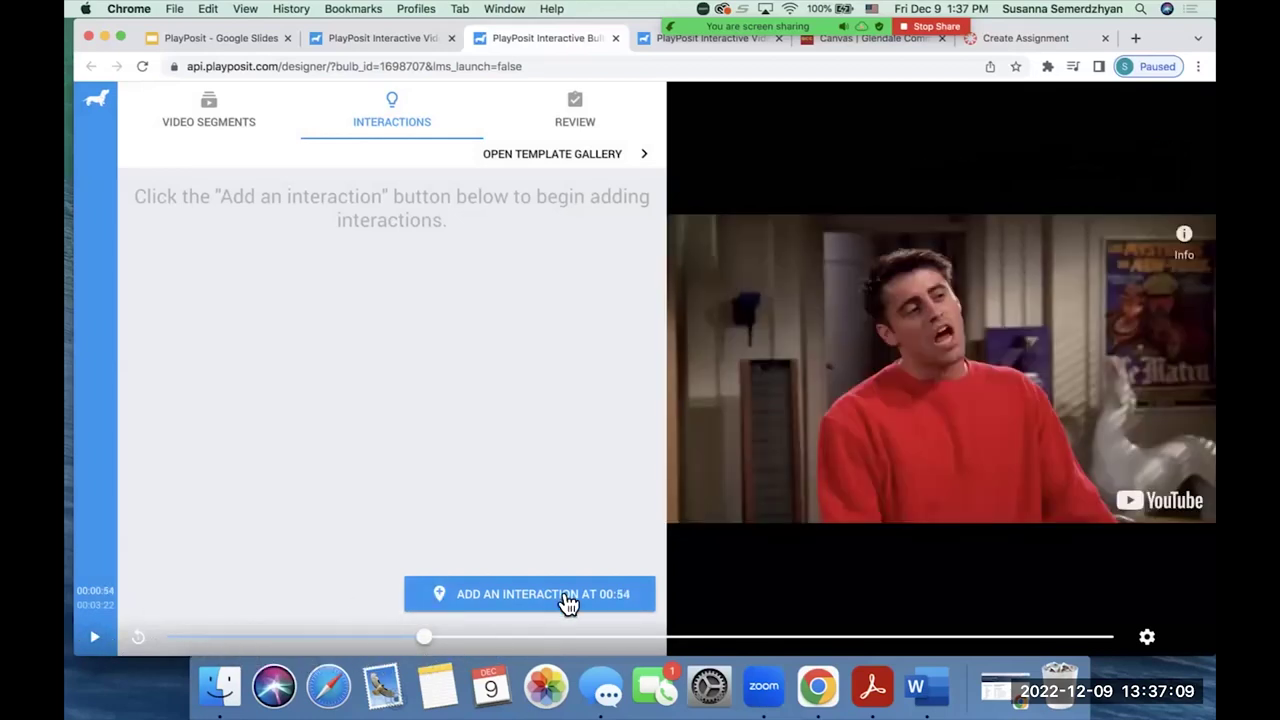
click(566, 600)
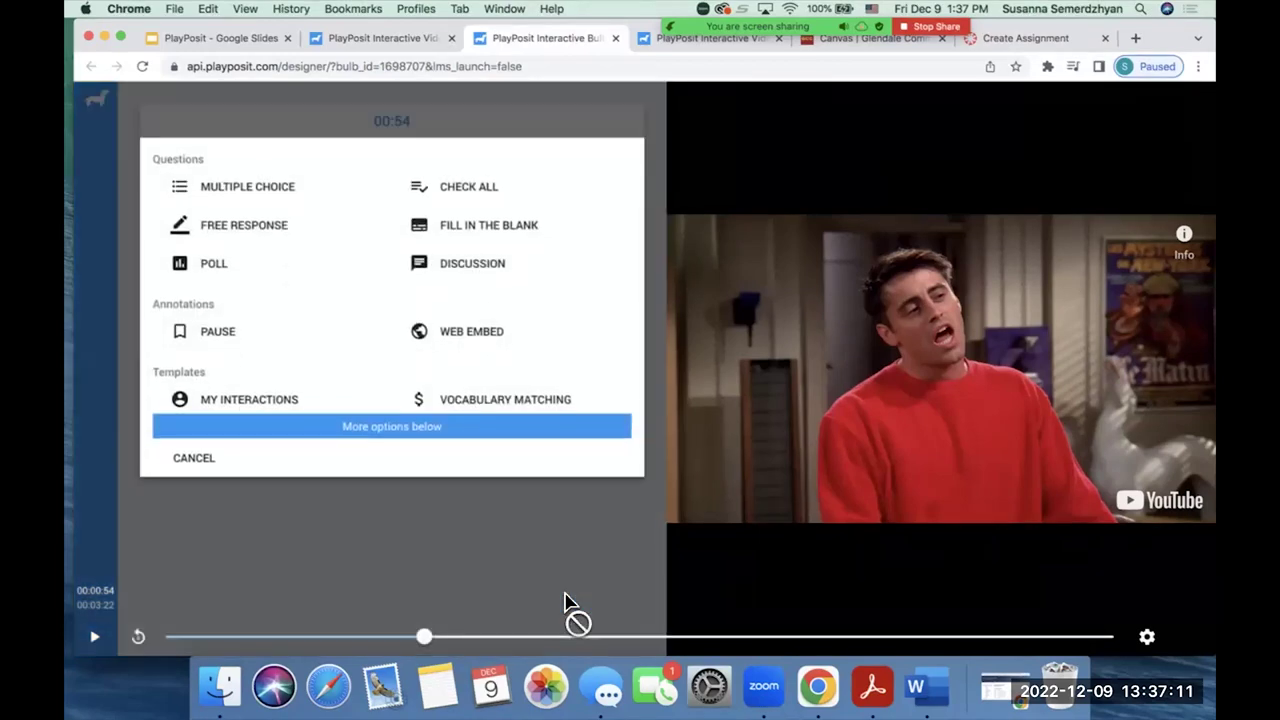
scroll(500, 320, down, 3)
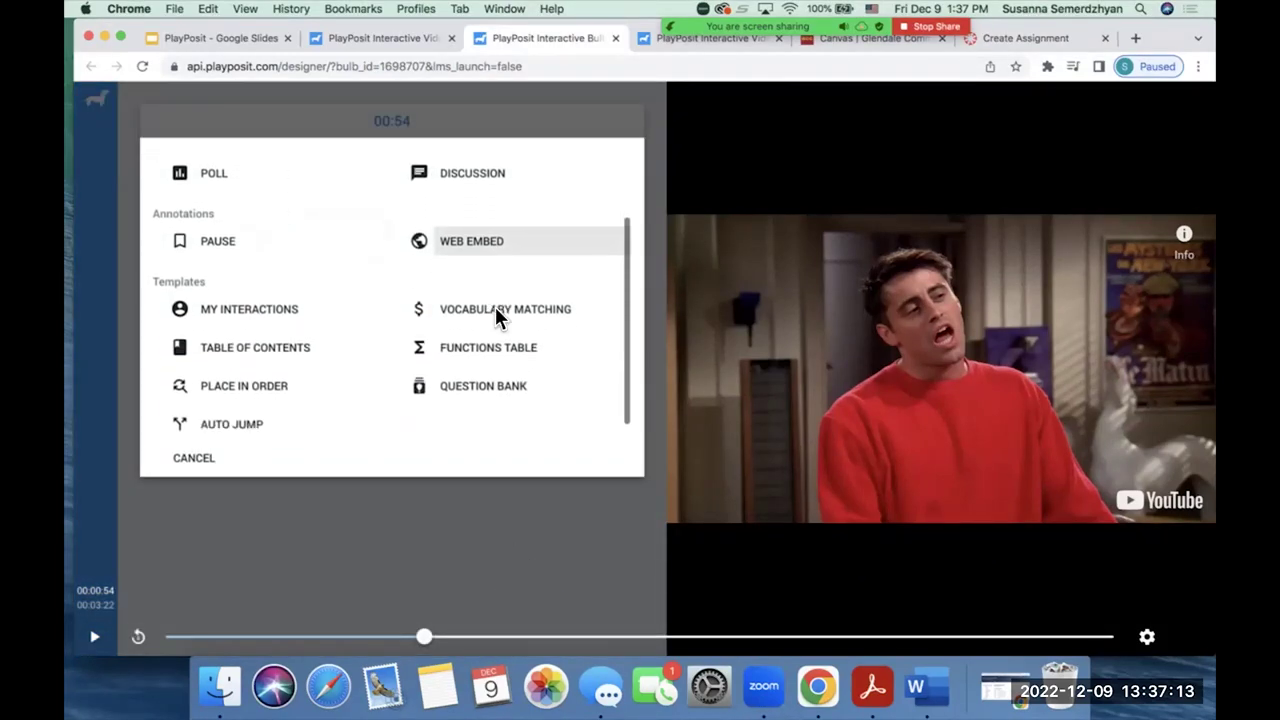
click(208, 230)
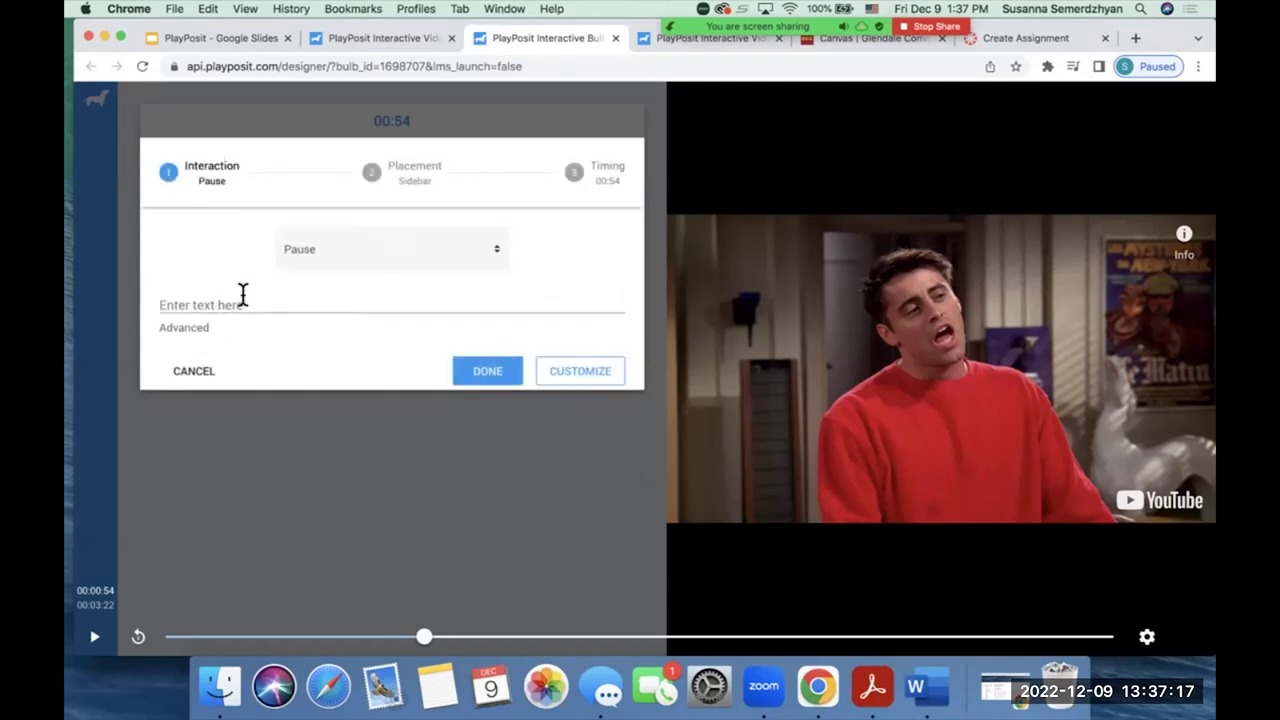
click(222, 305)
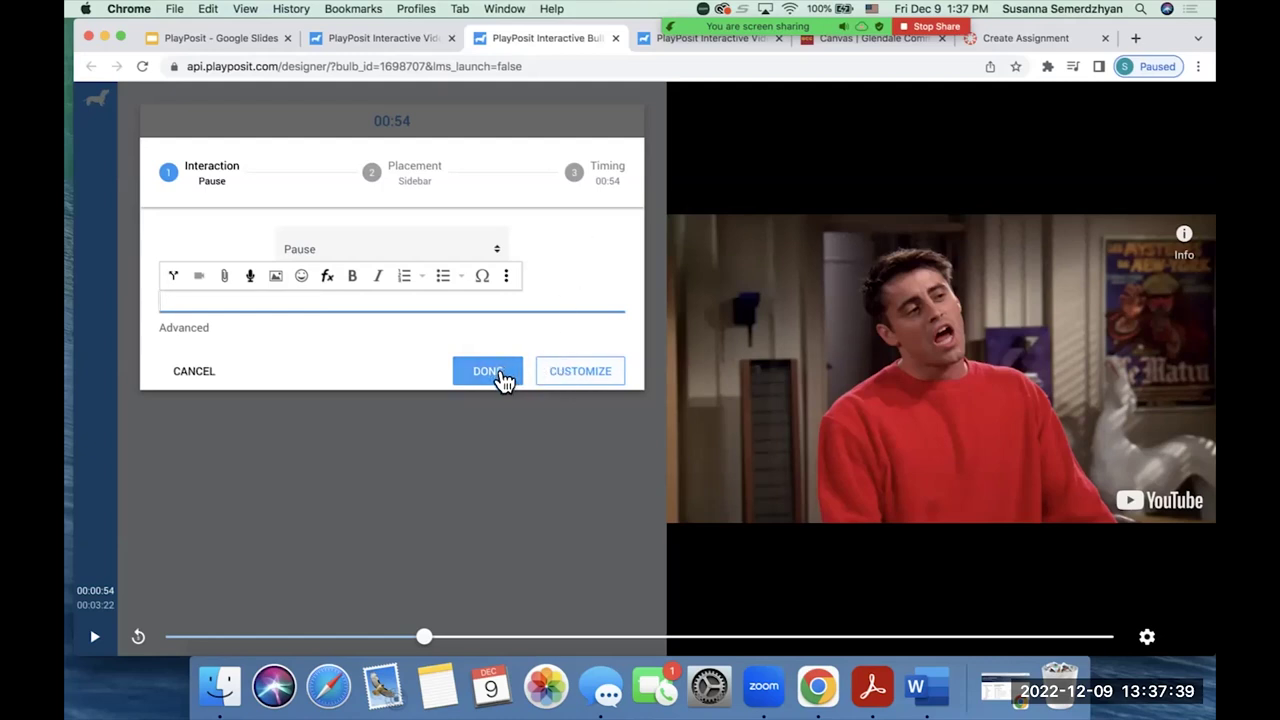
click(575, 380)
click(585, 64)
key(Return)
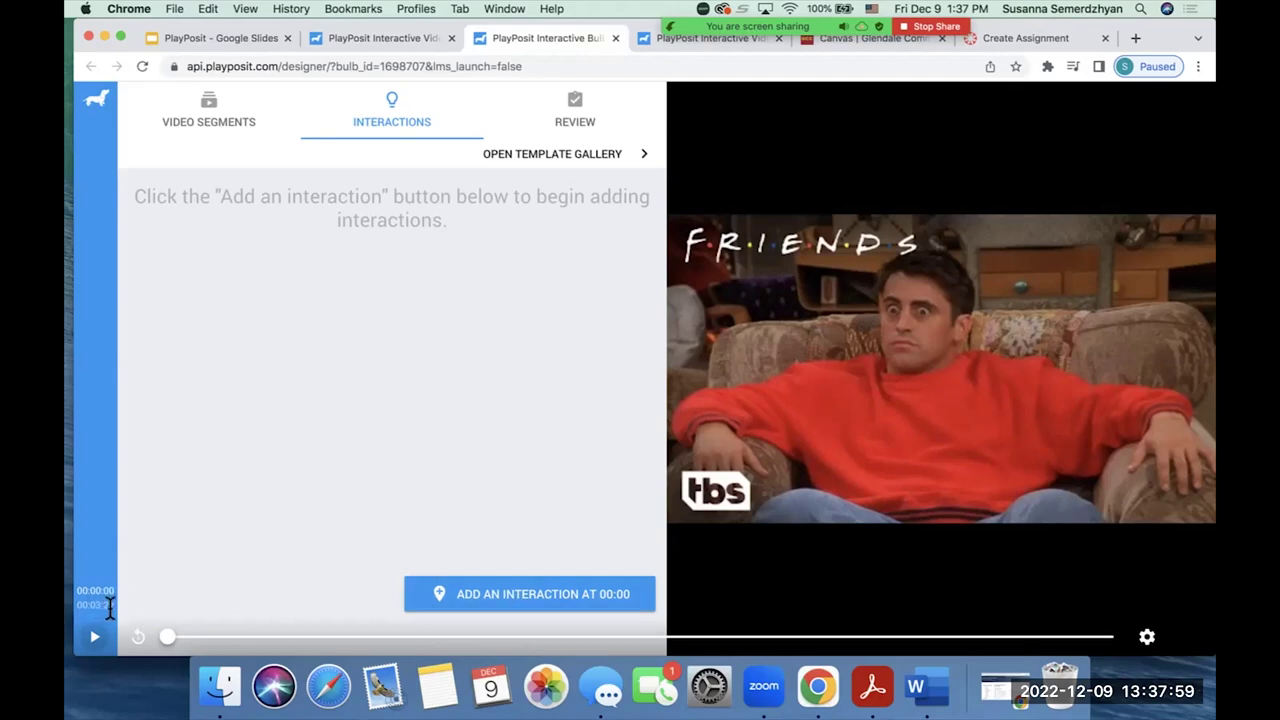
click(1147, 640)
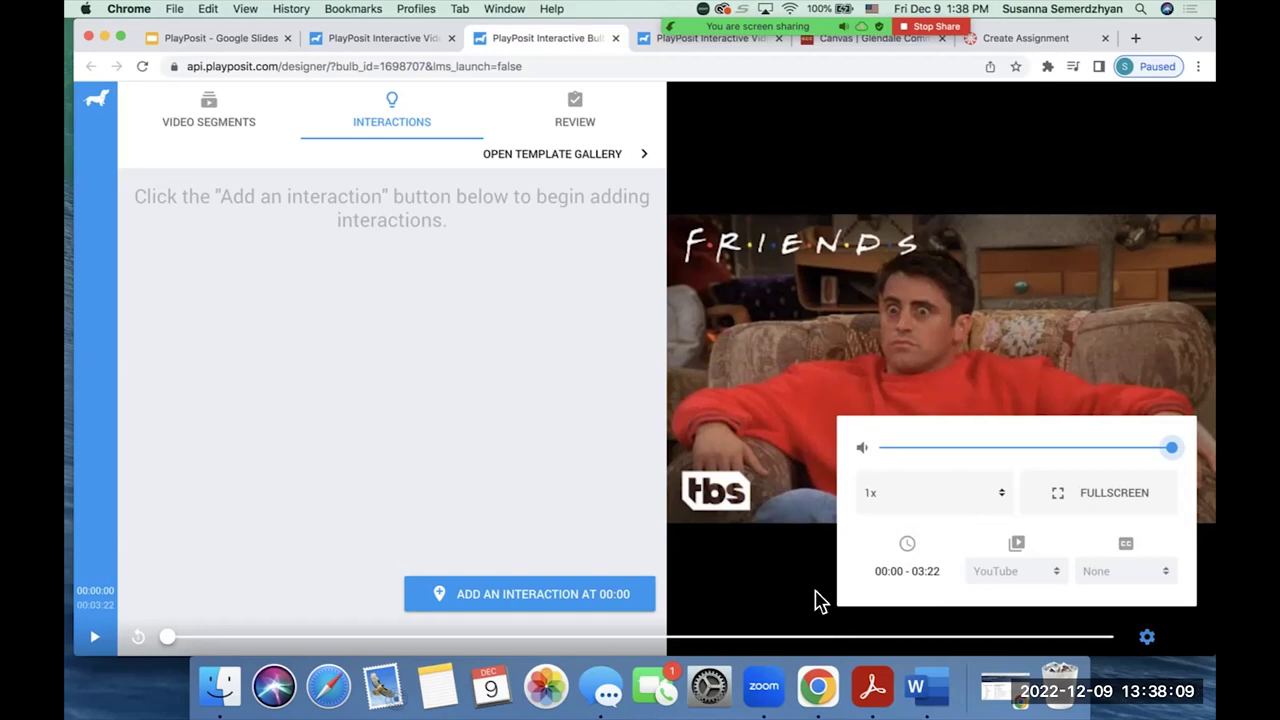
click(168, 640)
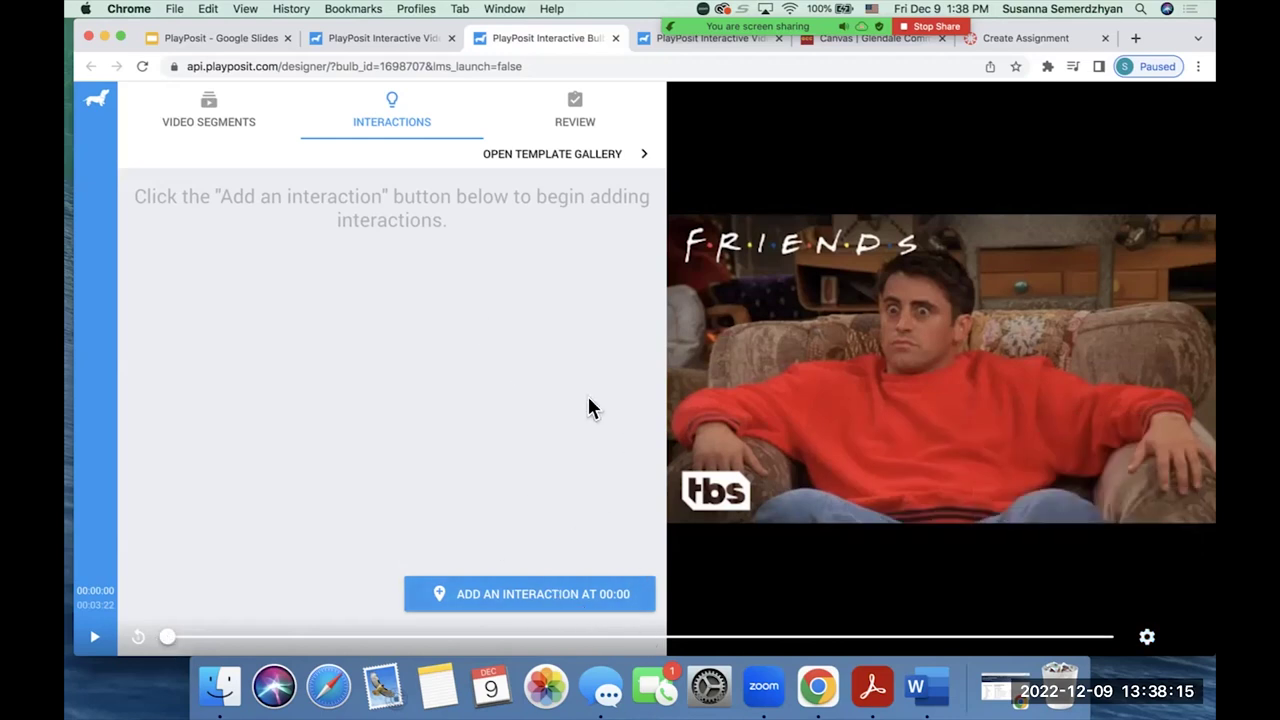
click(508, 598)
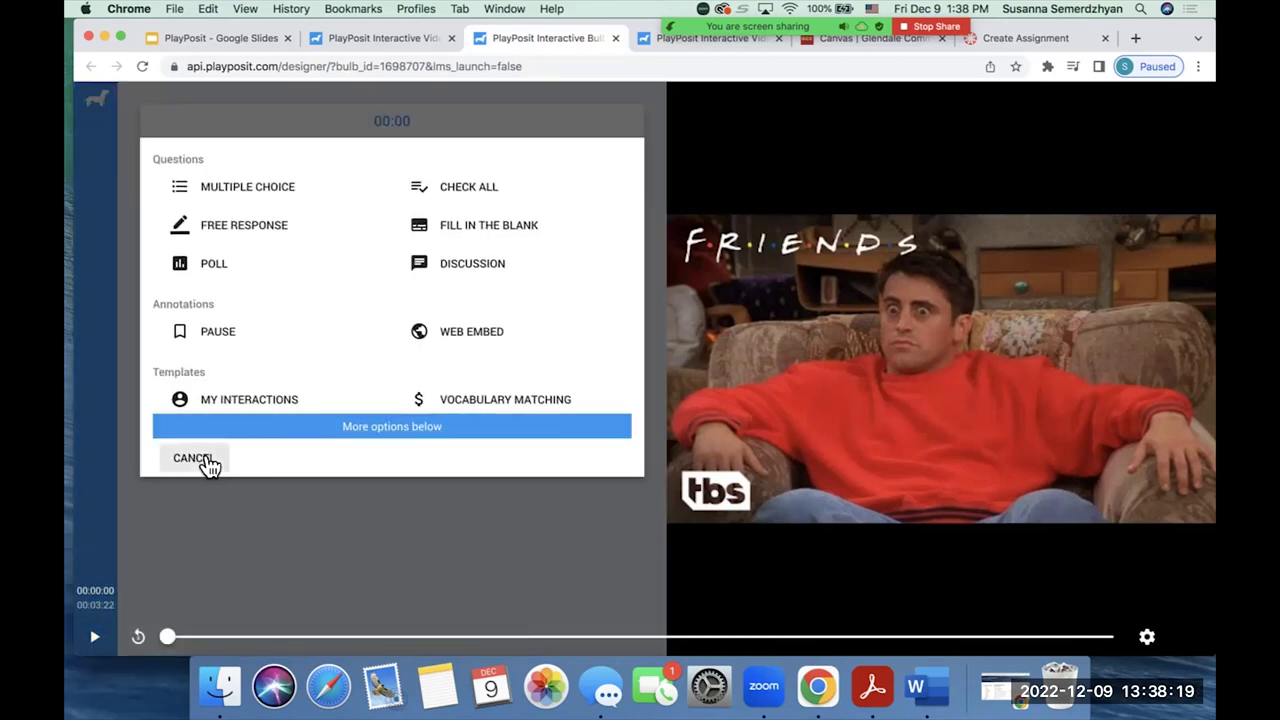
click(204, 462)
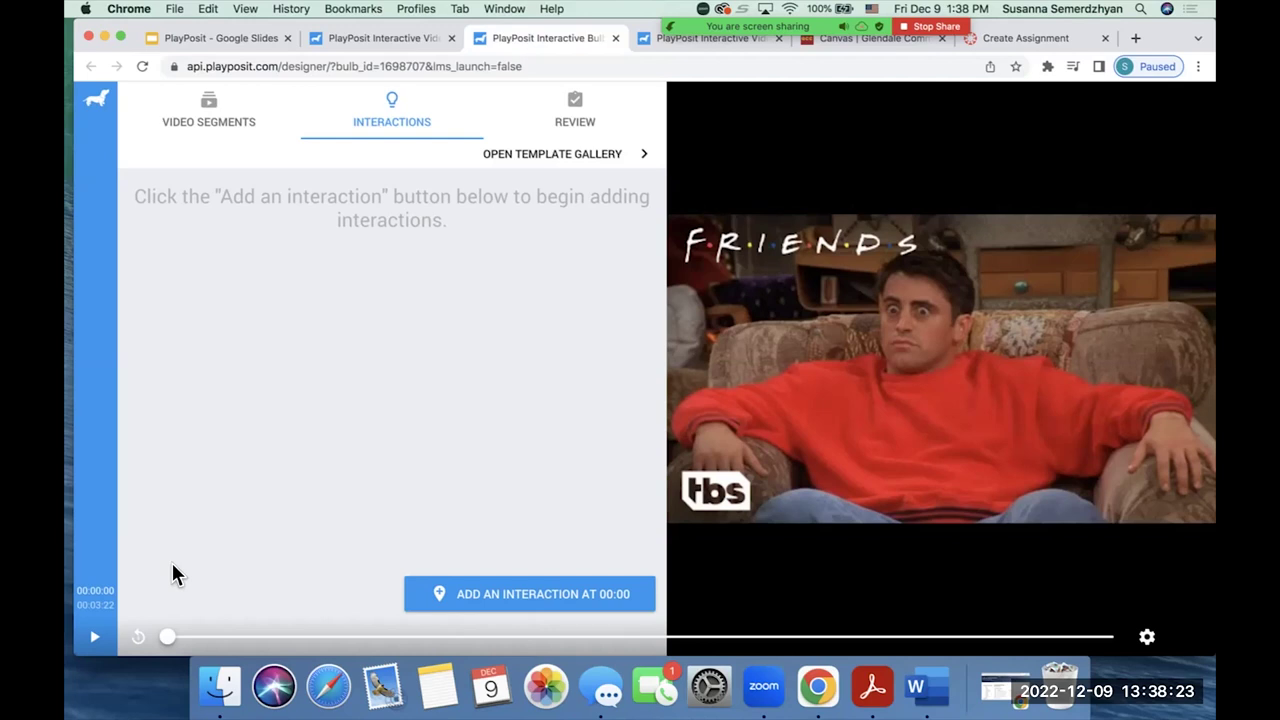
click(231, 637)
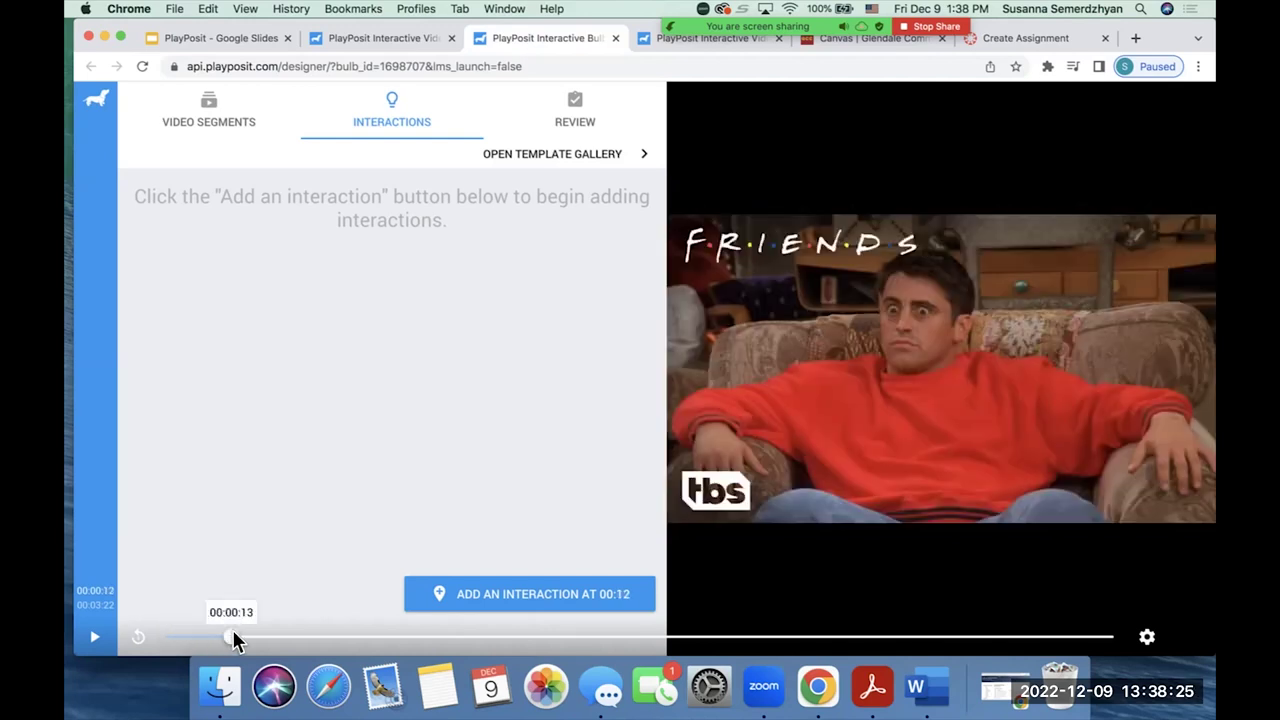
Step: Preview the bulb from Review in a new tab, play and pause it, then return to the designer
click(572, 133)
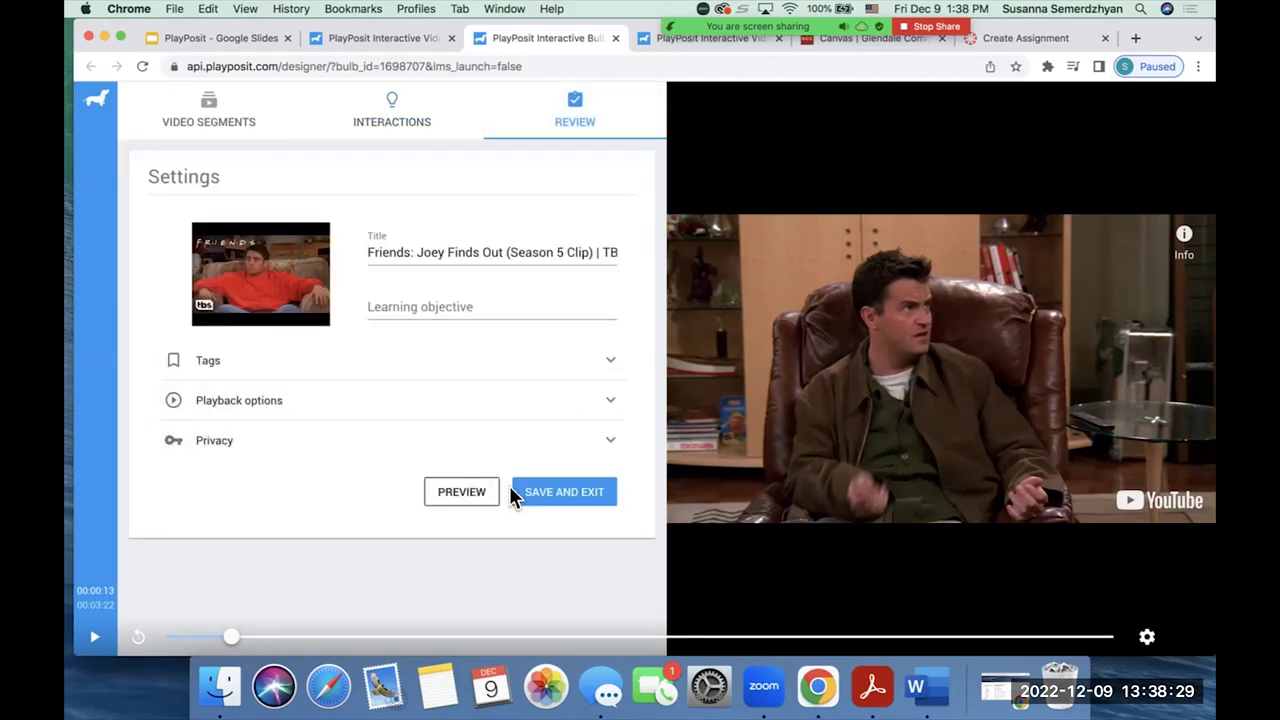
click(458, 494)
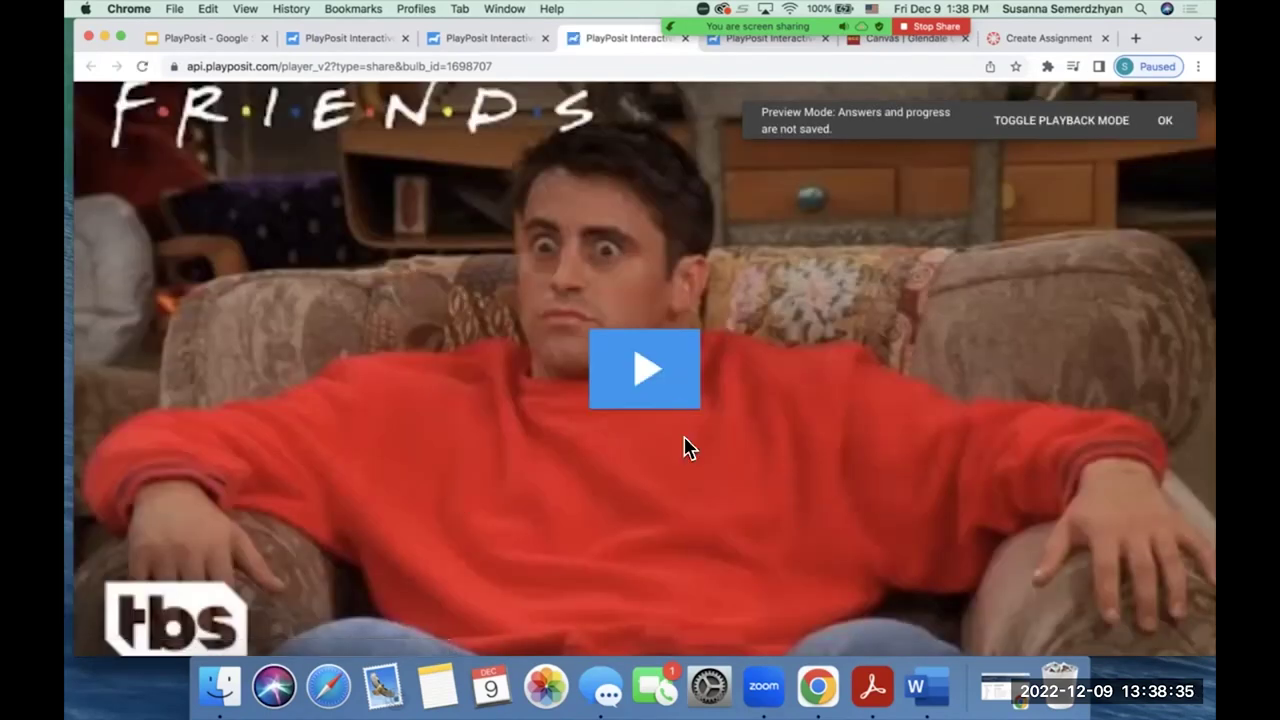
click(642, 368)
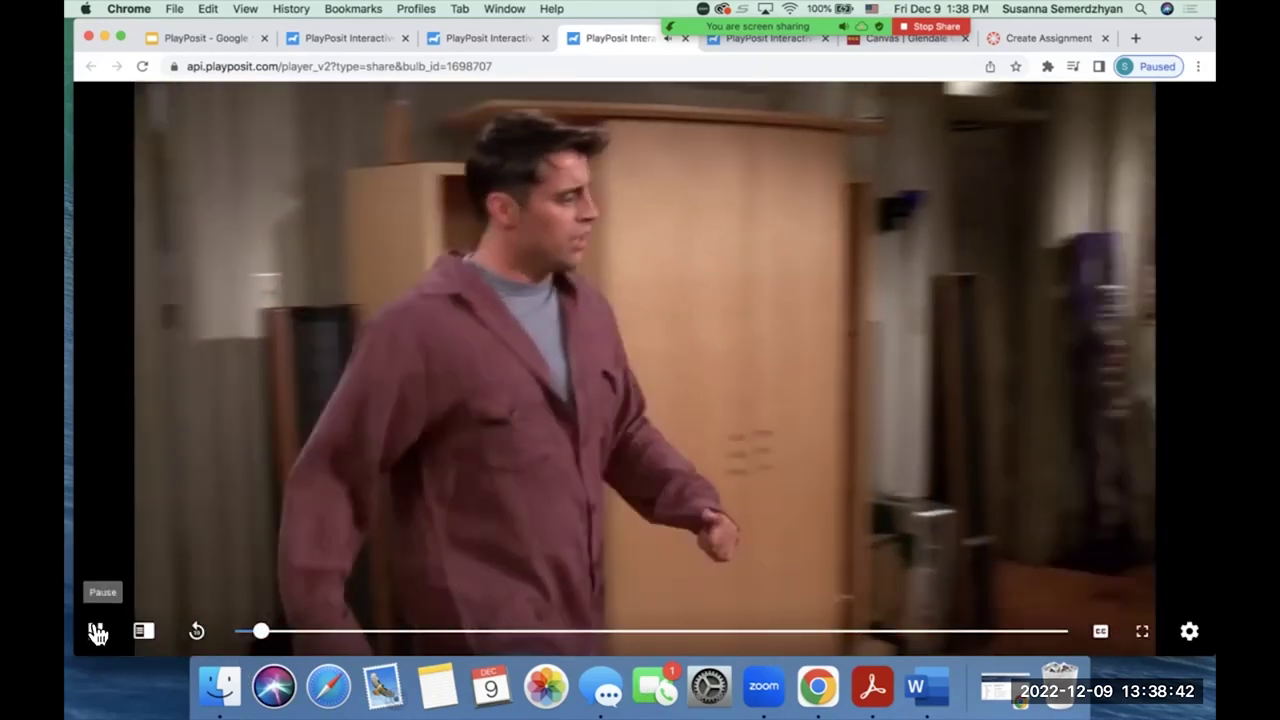
click(96, 632)
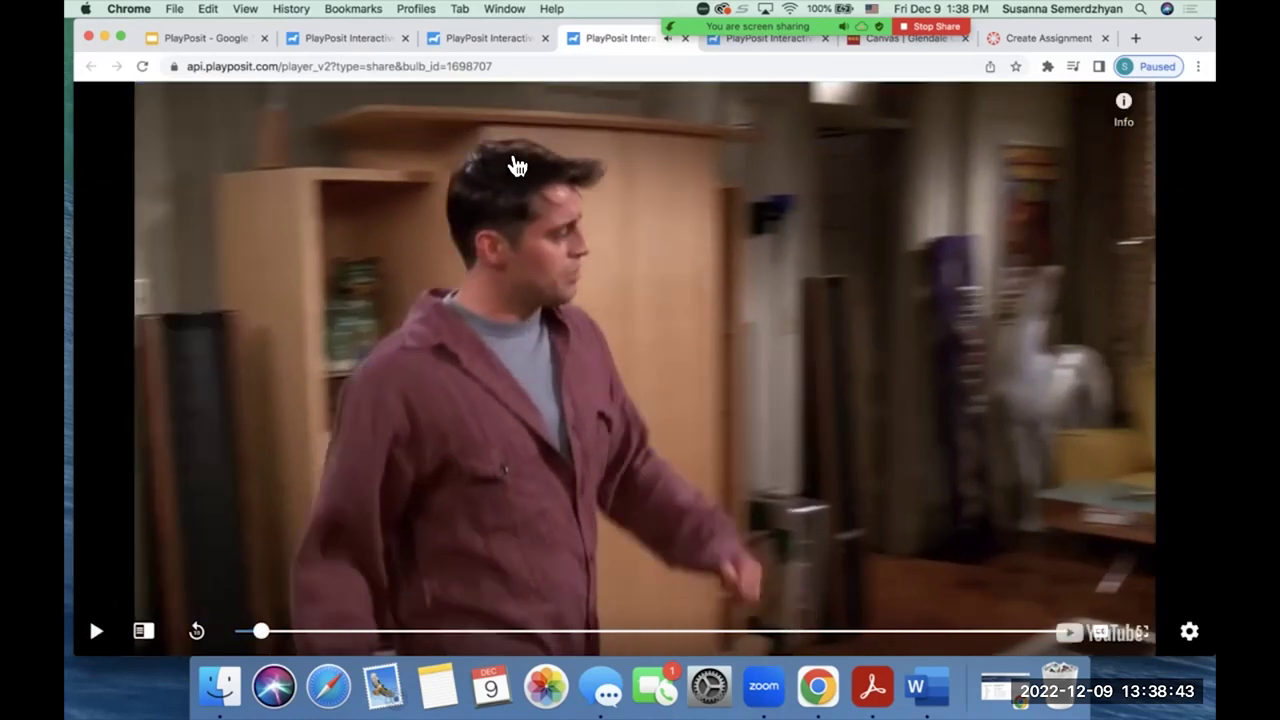
click(488, 39)
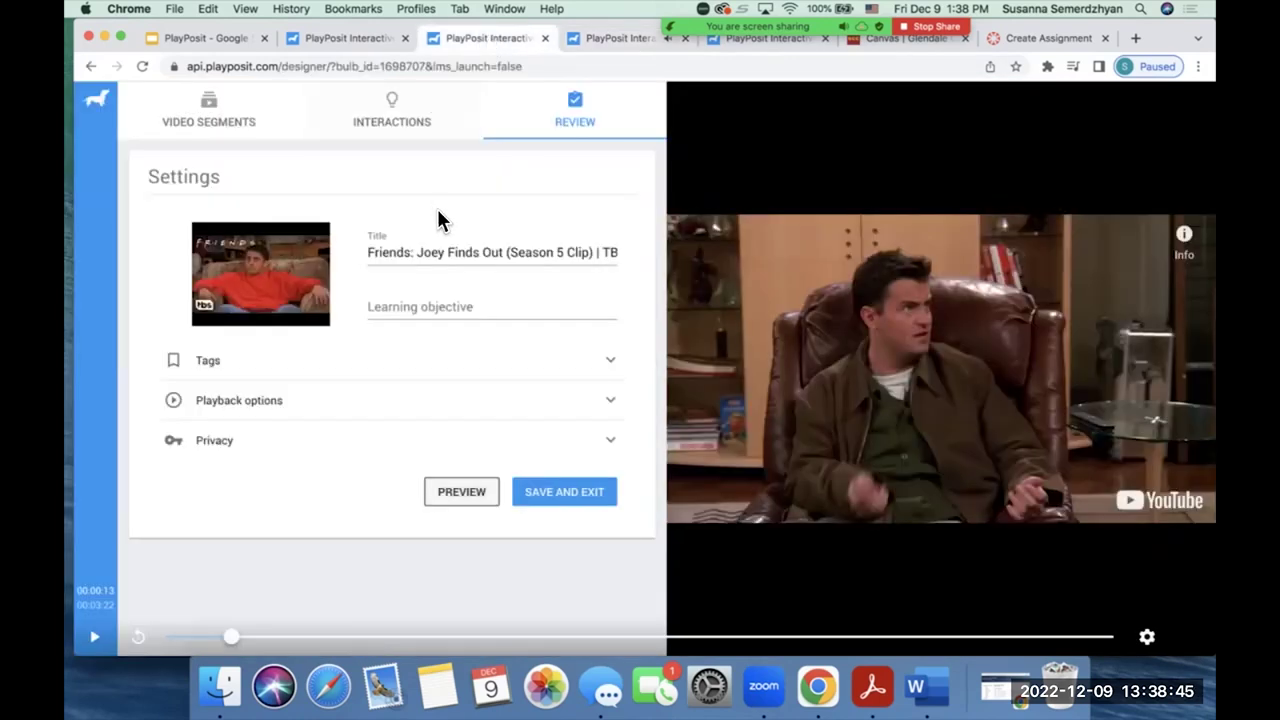
Step: Save and exit the bulb, then reopen the Friends bulb for editing from My Bulbs
click(543, 497)
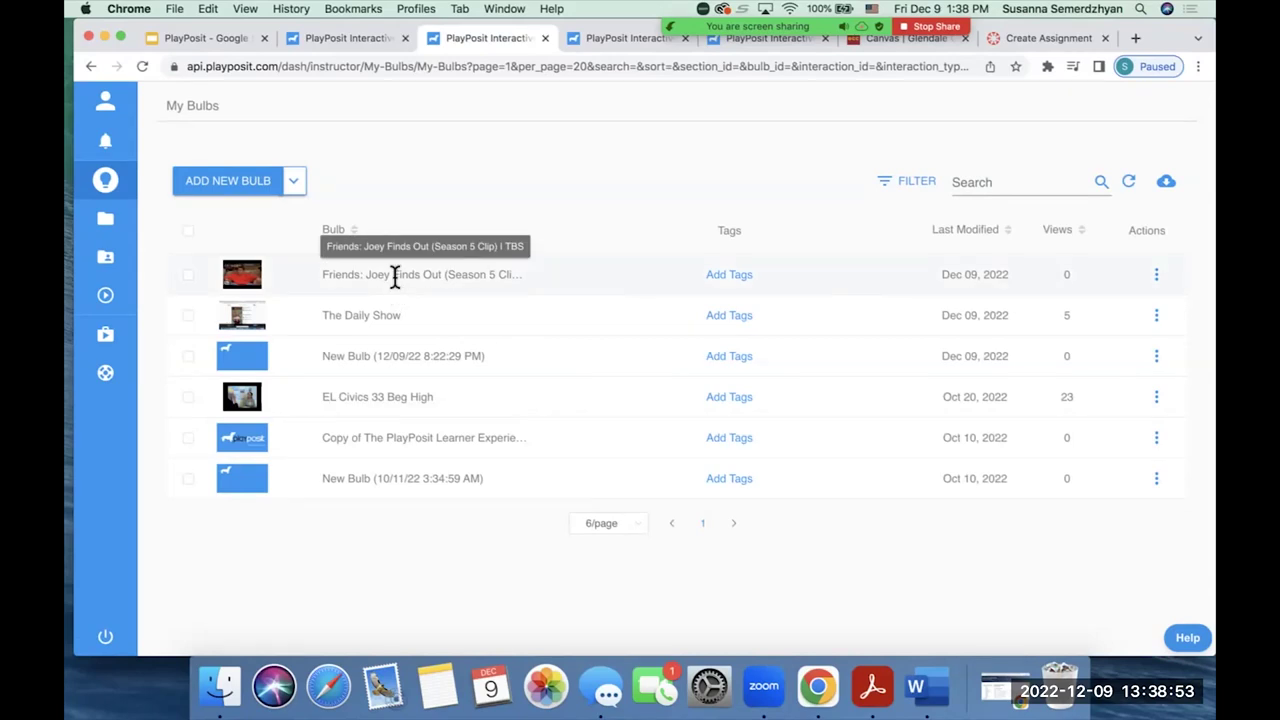
click(1156, 275)
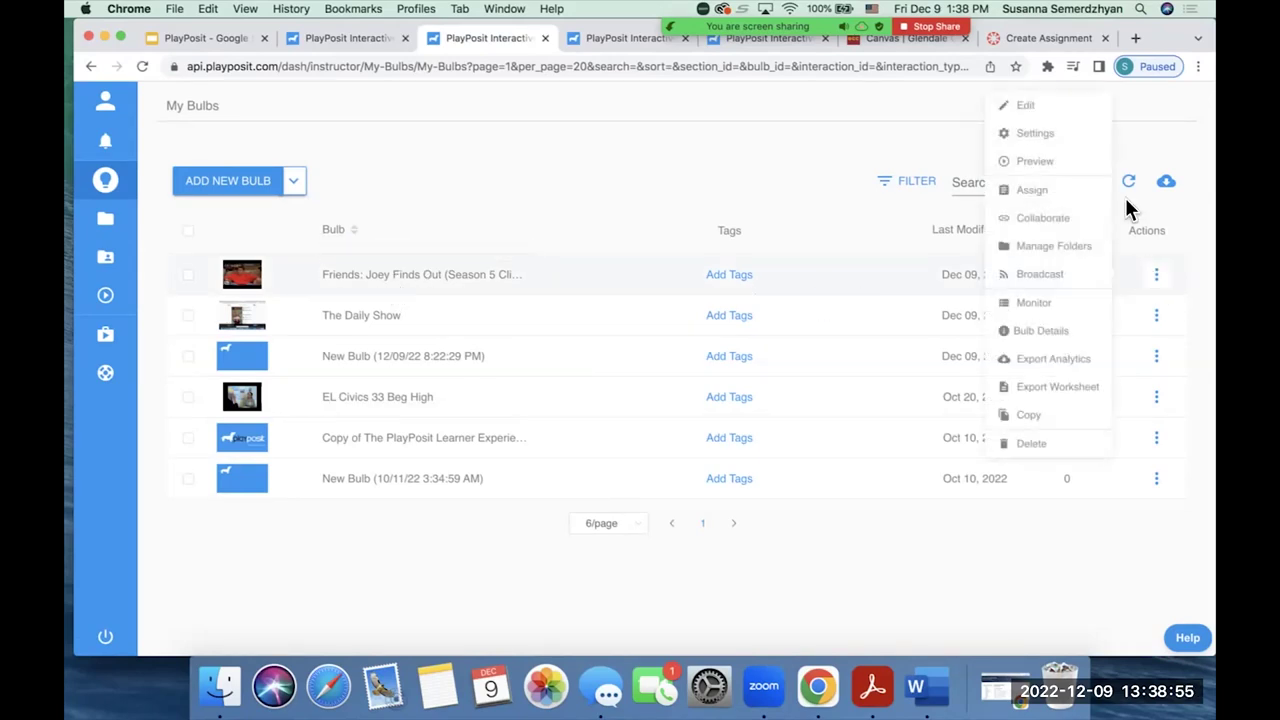
click(1060, 108)
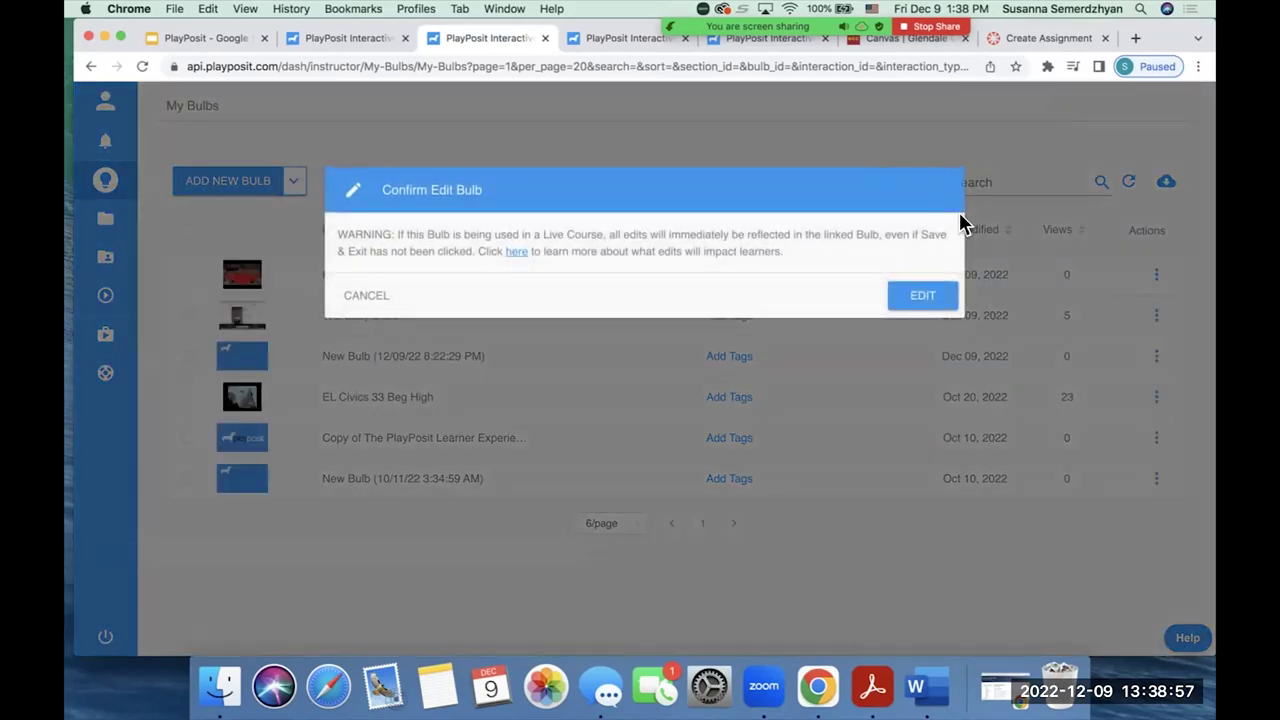
click(925, 297)
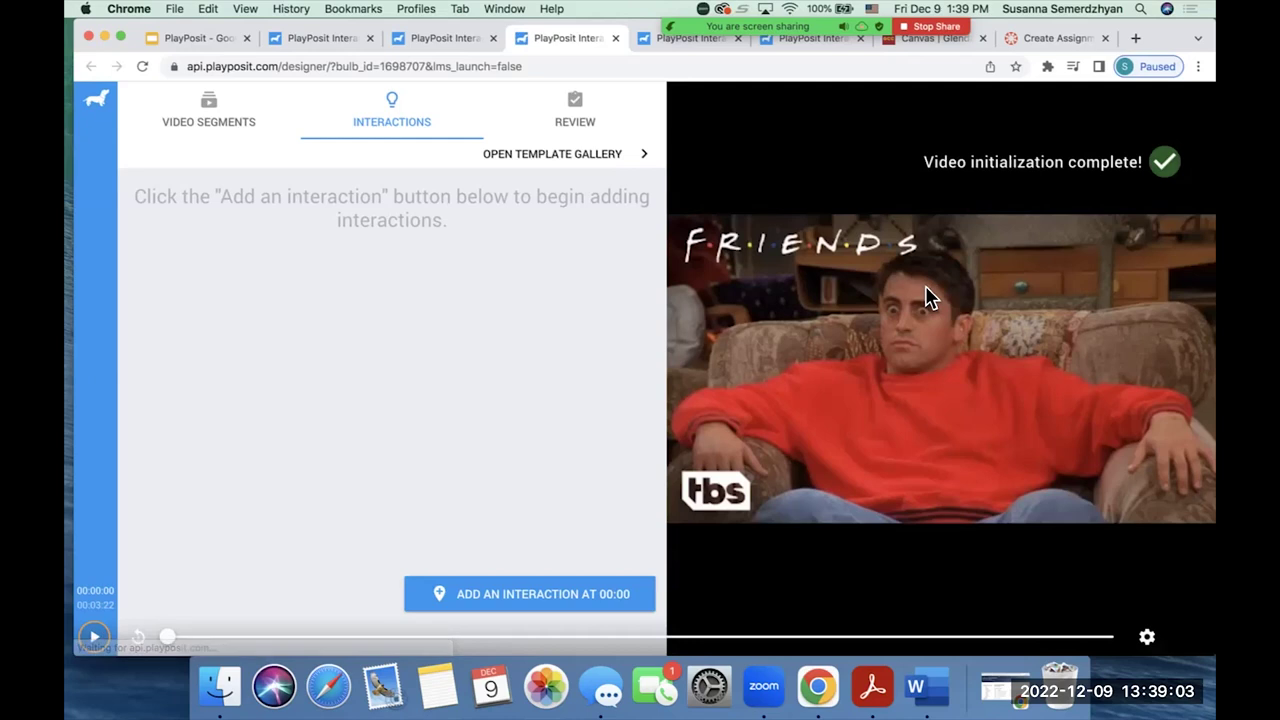
Step: Open the Friends clip's editor from Video Segments and go to its Captions step
click(212, 115)
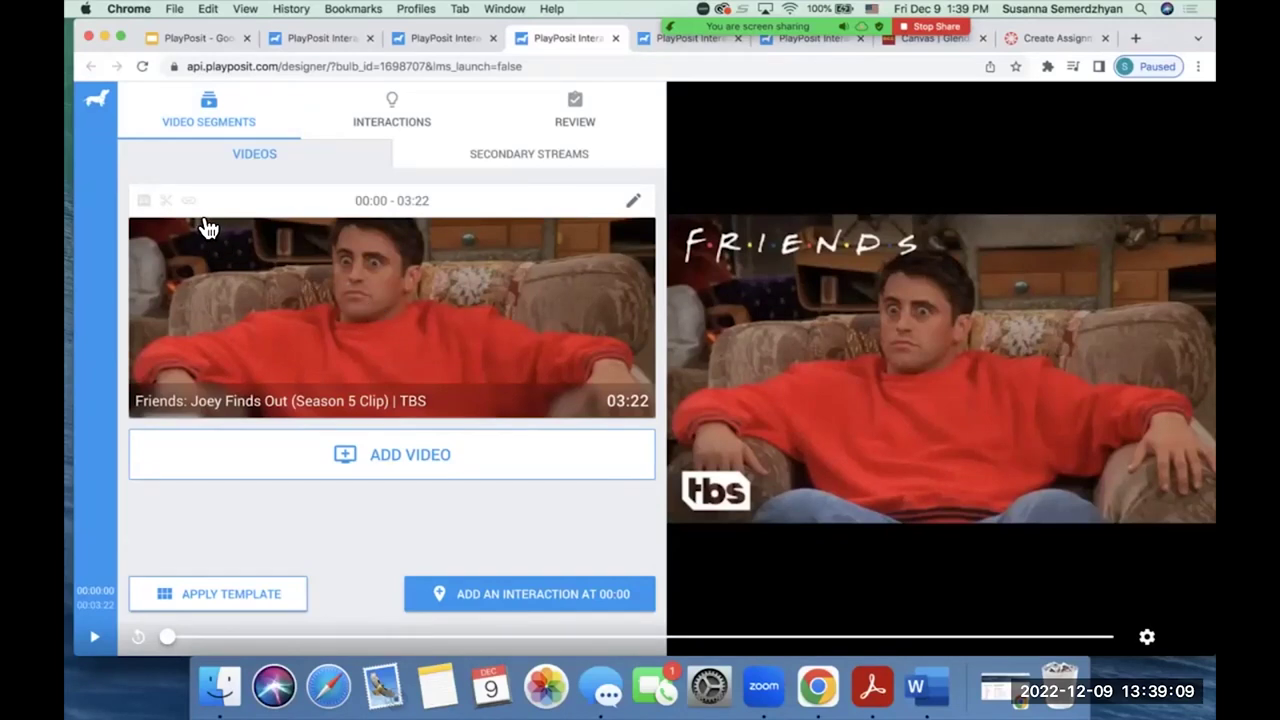
click(153, 200)
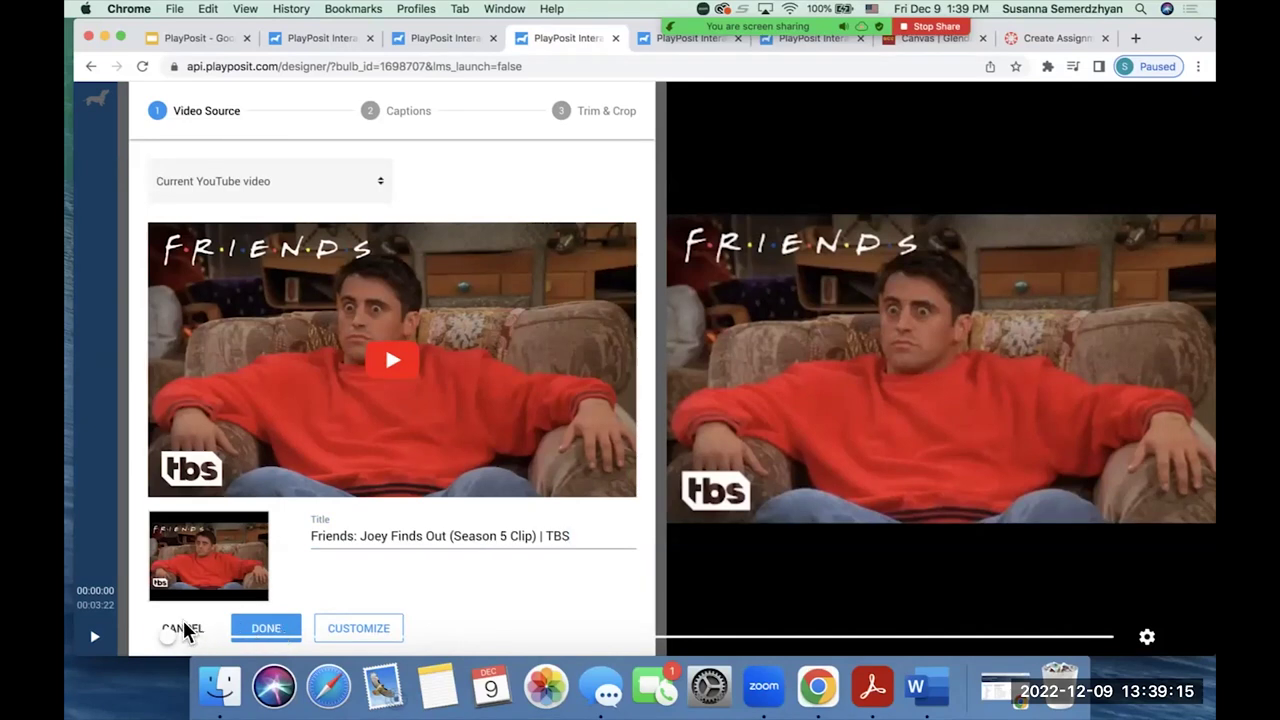
scroll(392, 415, up, 2)
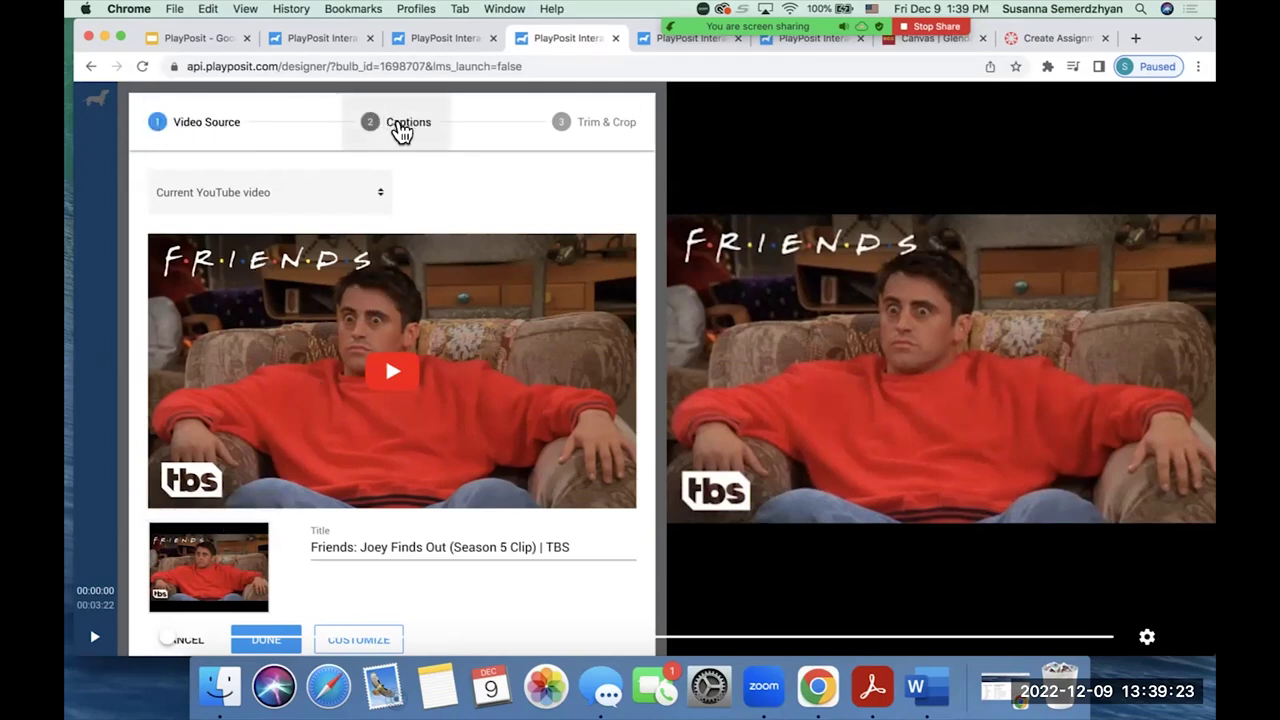
click(401, 131)
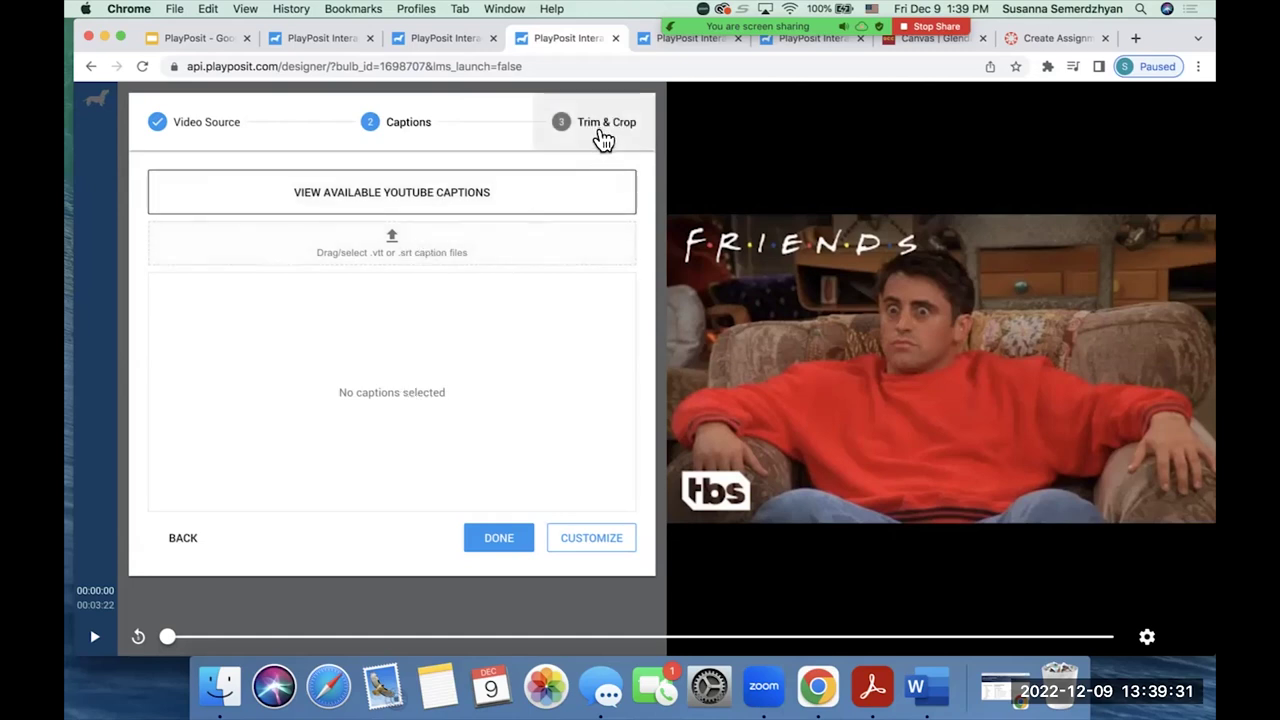
Step: In Trim & Crop, move the clip's end point from 03:22 to 01:36 and apply
click(601, 134)
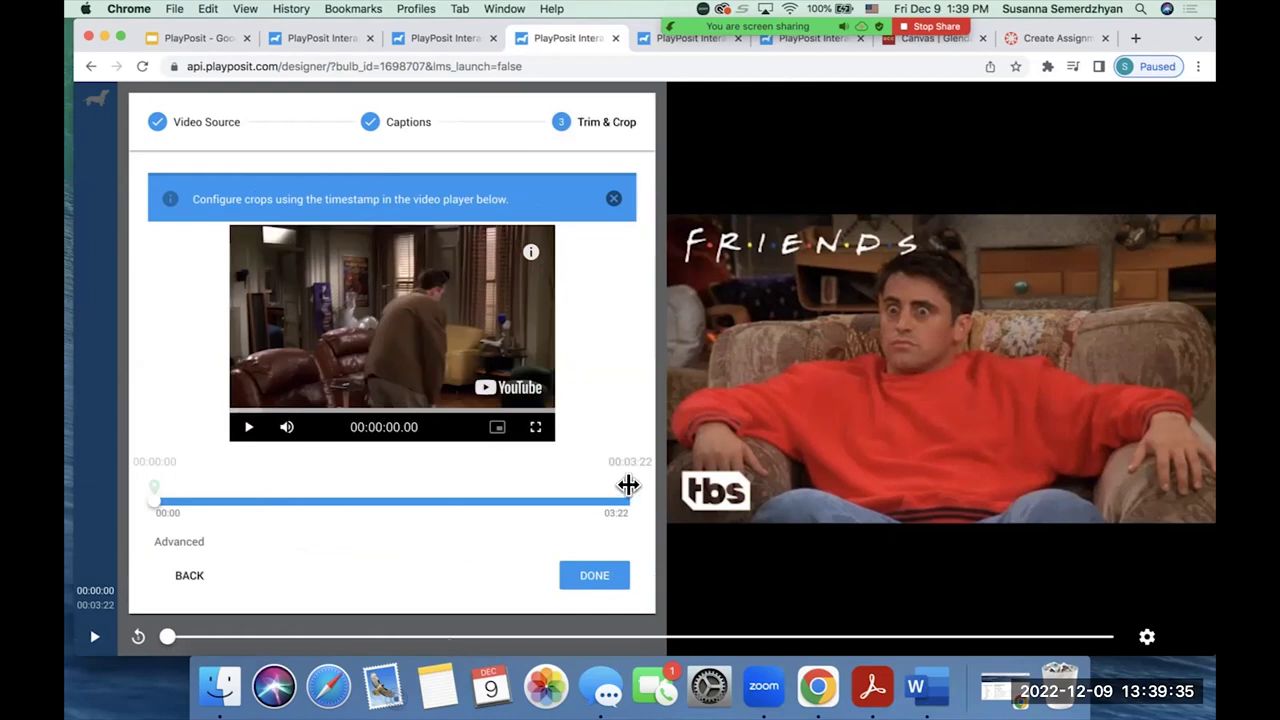
mouse_move(629, 487)
mouse_down()
mouse_move(489, 482)
mouse_move(494, 500)
mouse_move(414, 503)
mouse_move(380, 492)
mouse_up()
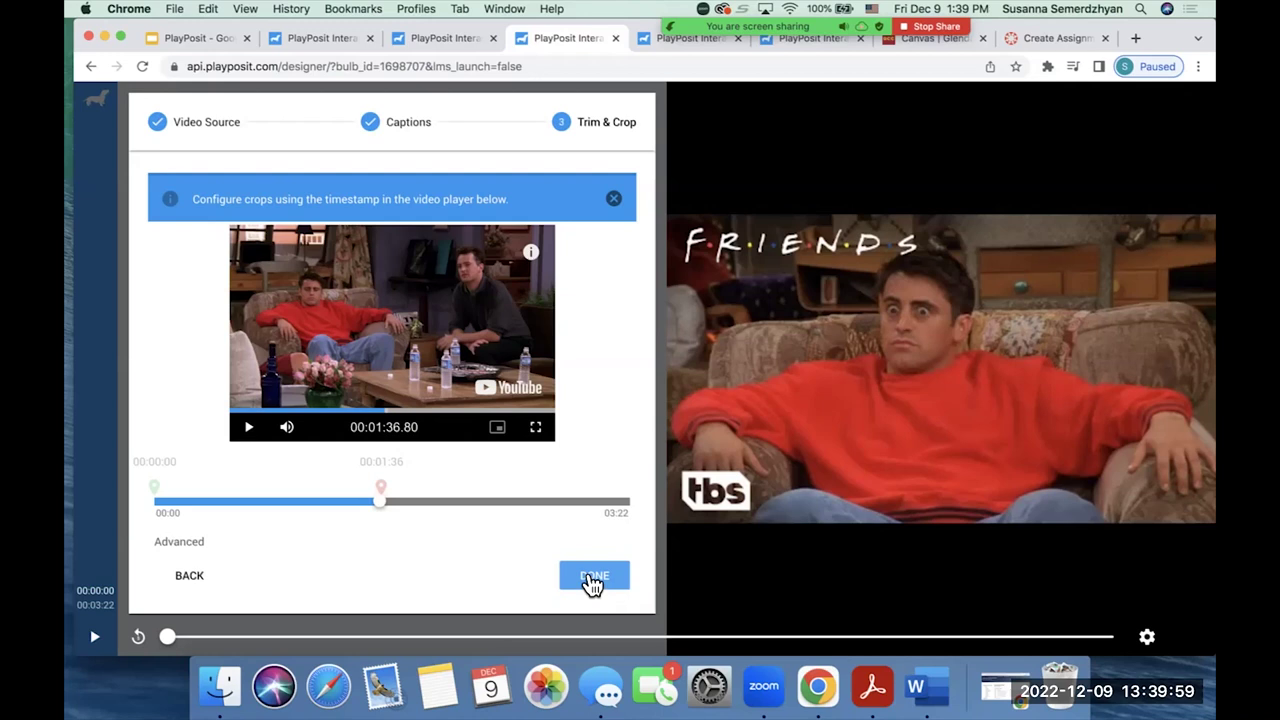
click(592, 578)
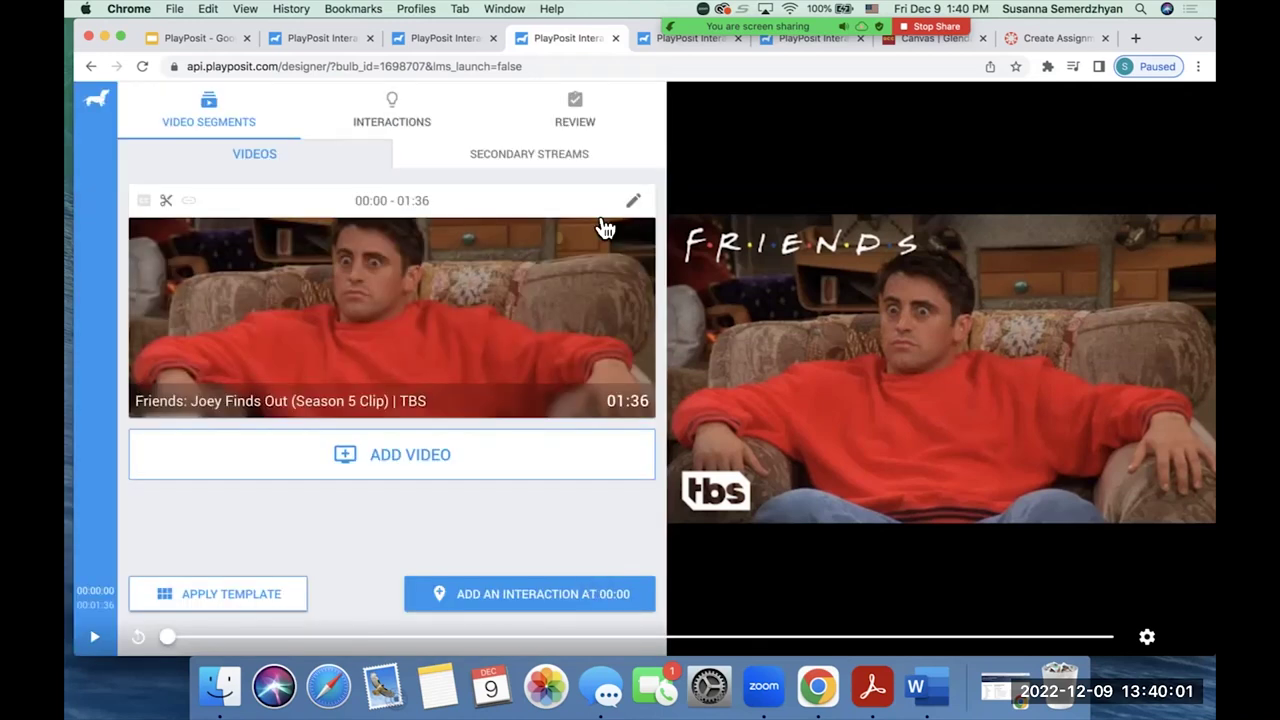
Step: Save the trimmed bulb to My Bulbs, then switch to the Canvas Create Assignment tab
click(581, 112)
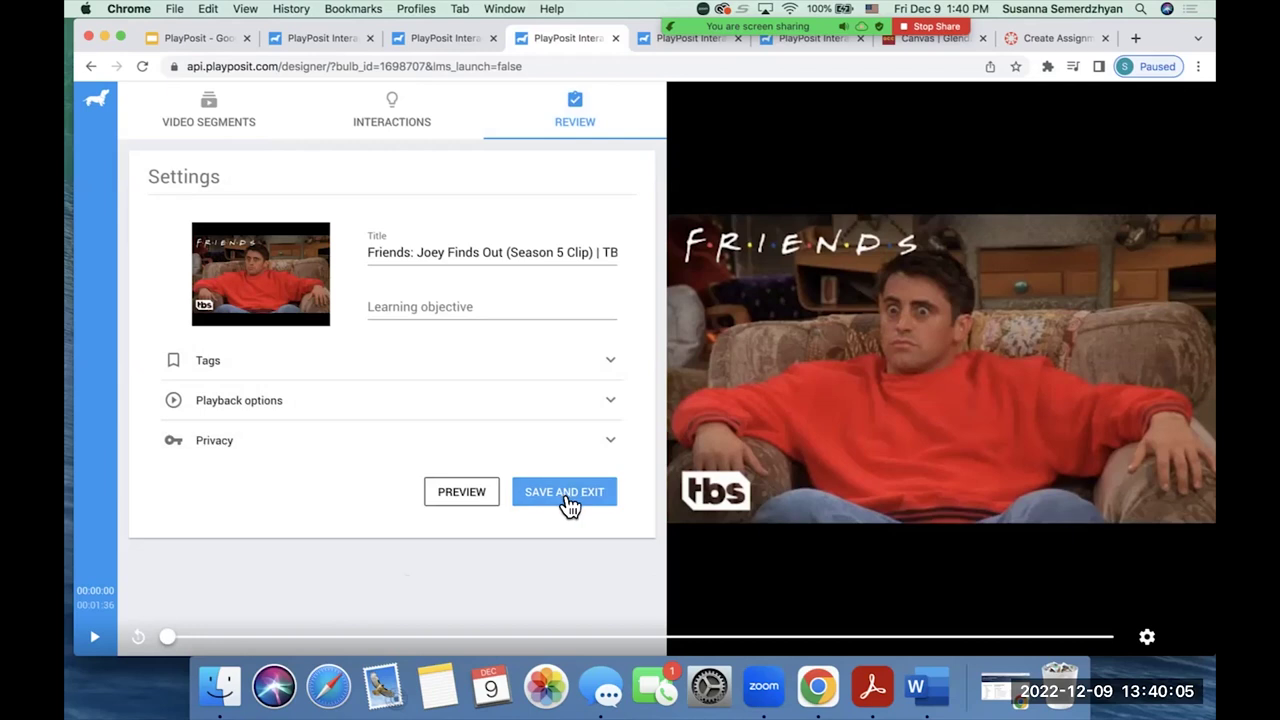
click(435, 40)
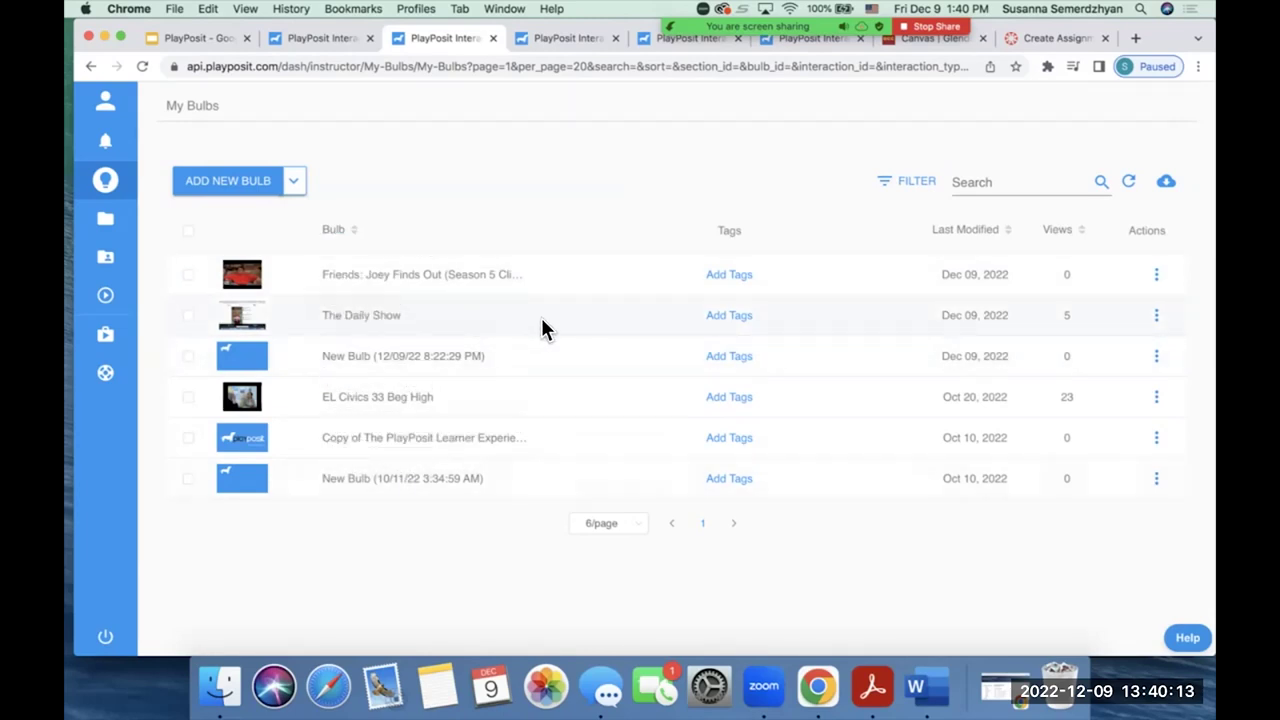
click(1157, 316)
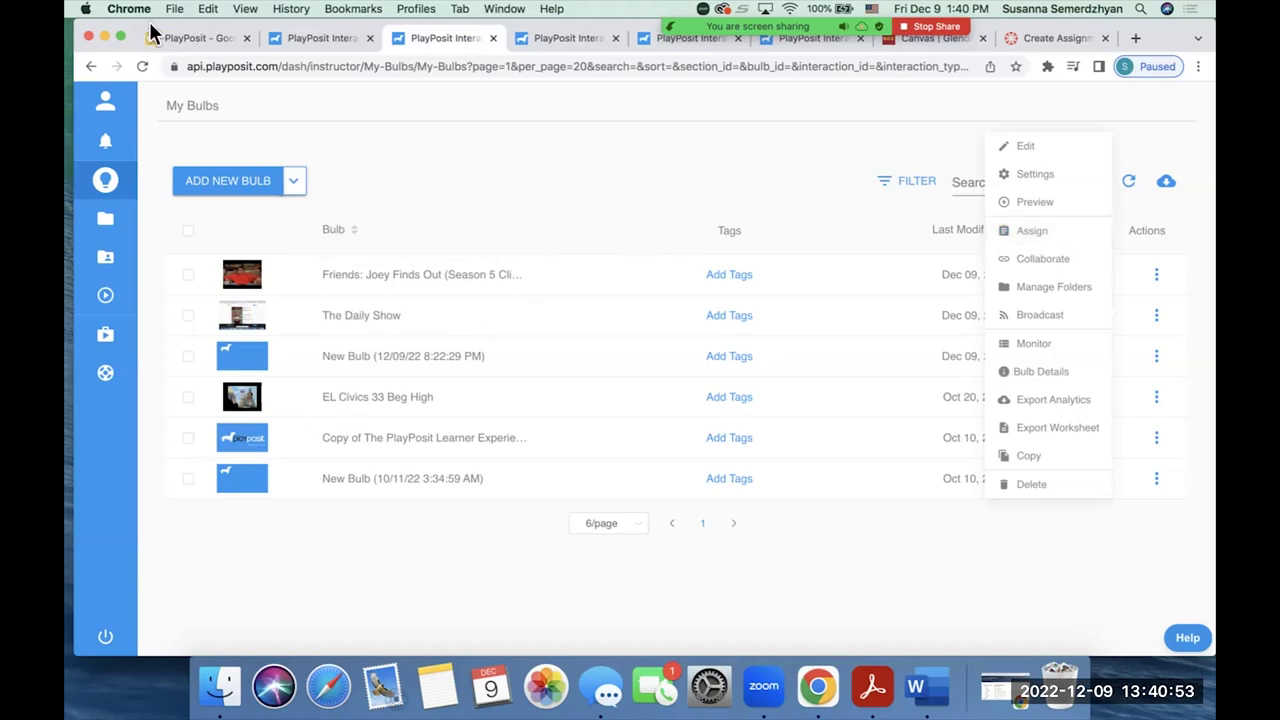
click(180, 44)
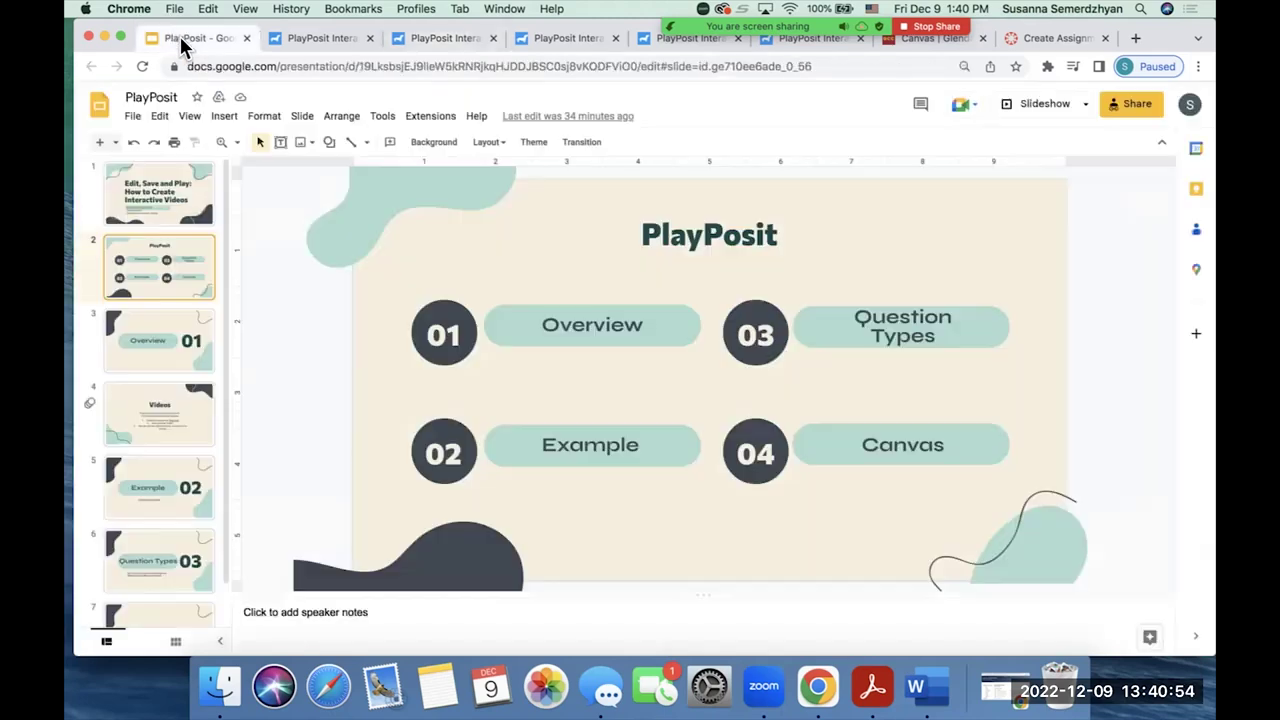
click(1047, 40)
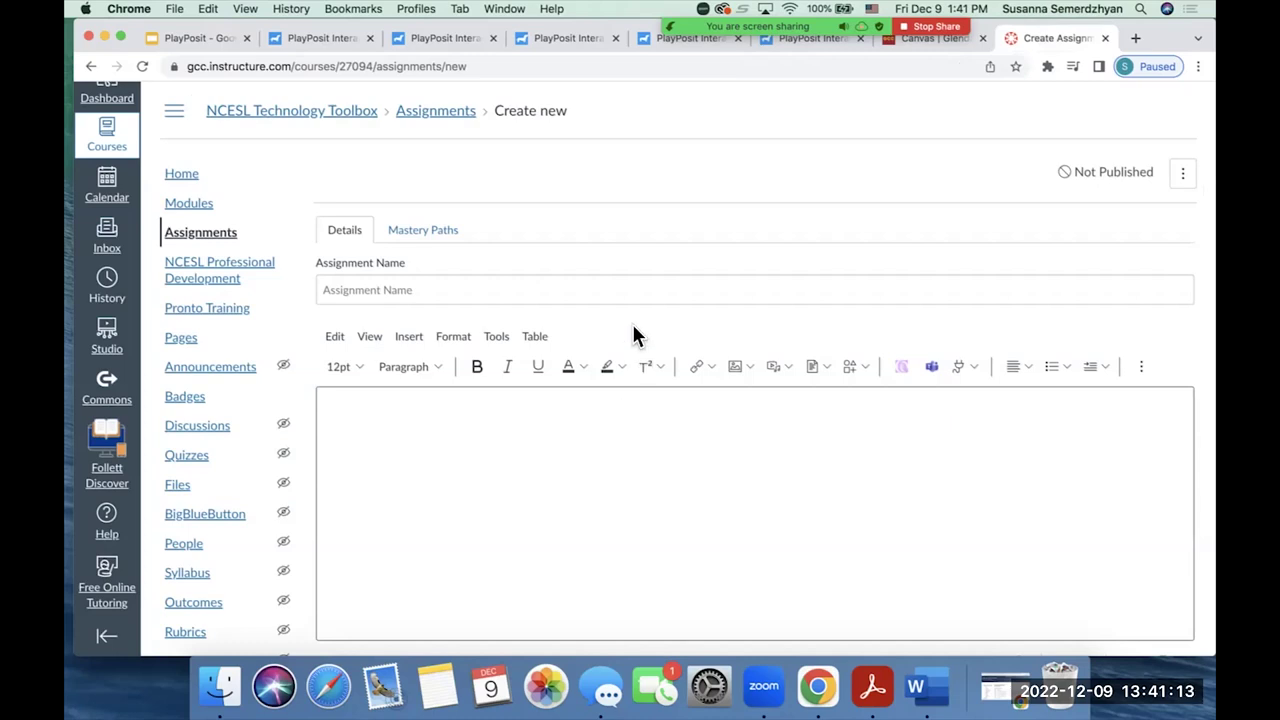
Step: Keep OER as the new assignment's group
scroll(631, 335, down, 3)
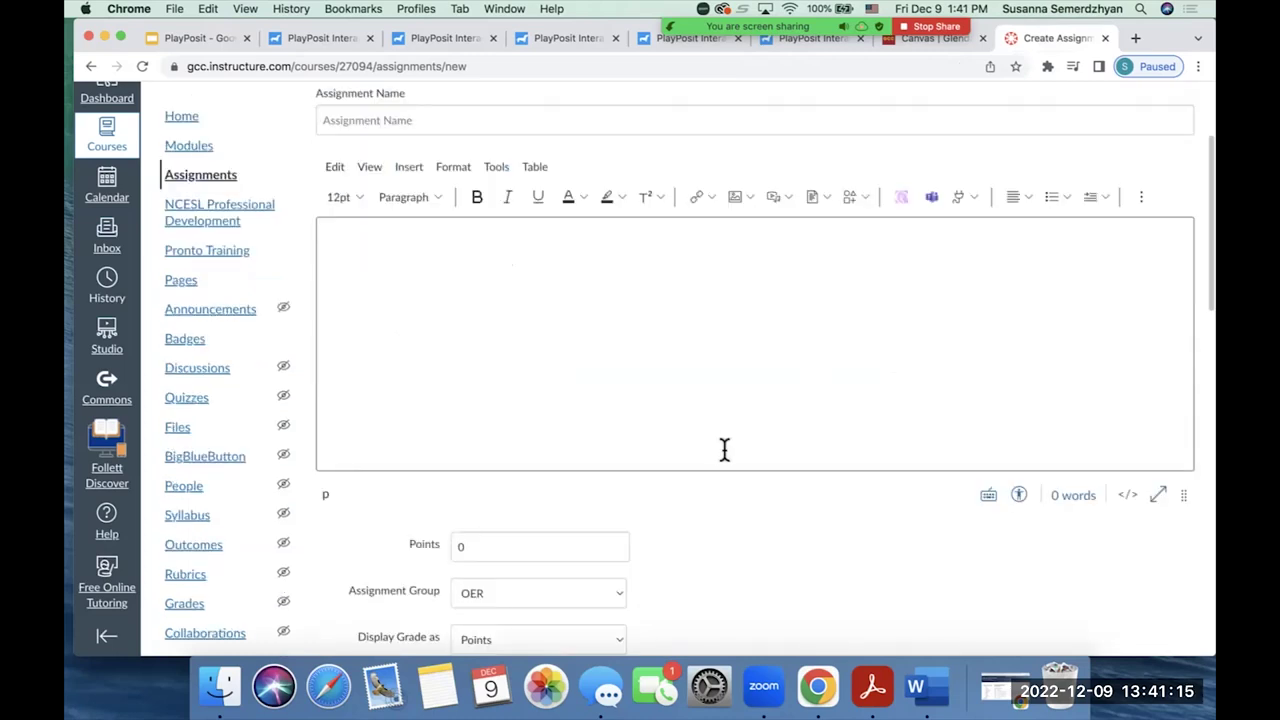
scroll(720, 420, down, 1)
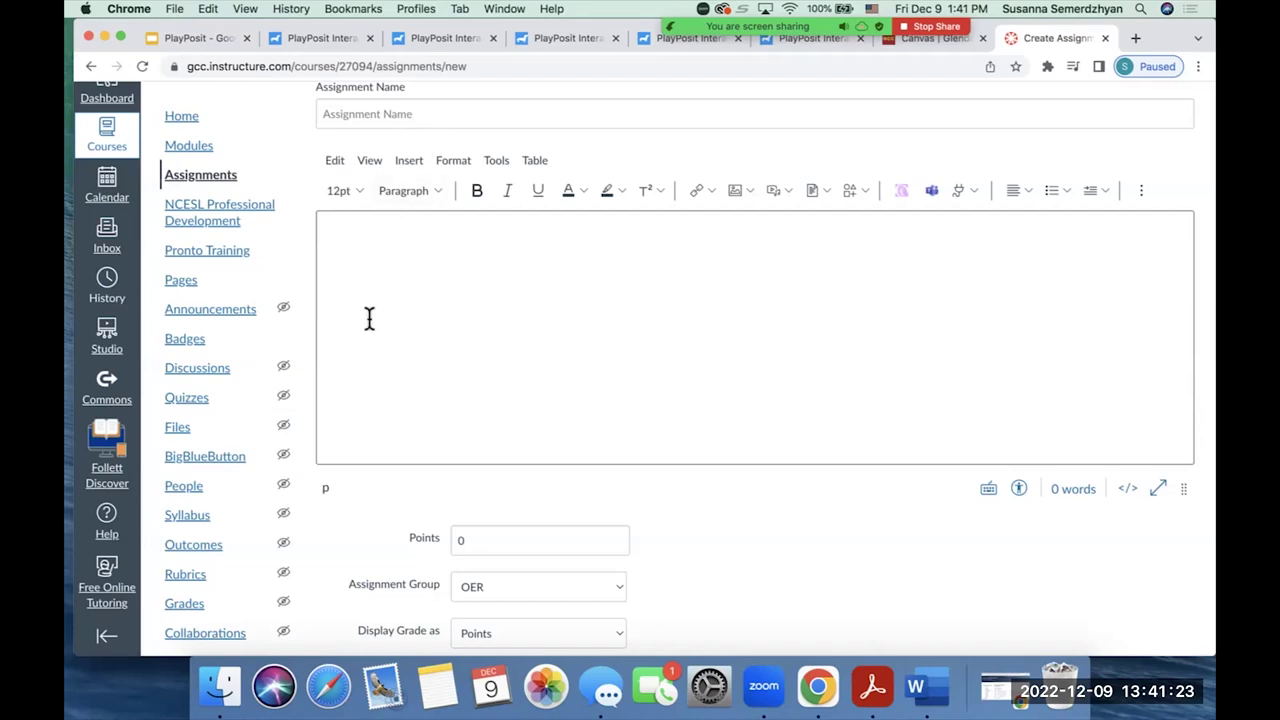
scroll(485, 250, down, 5)
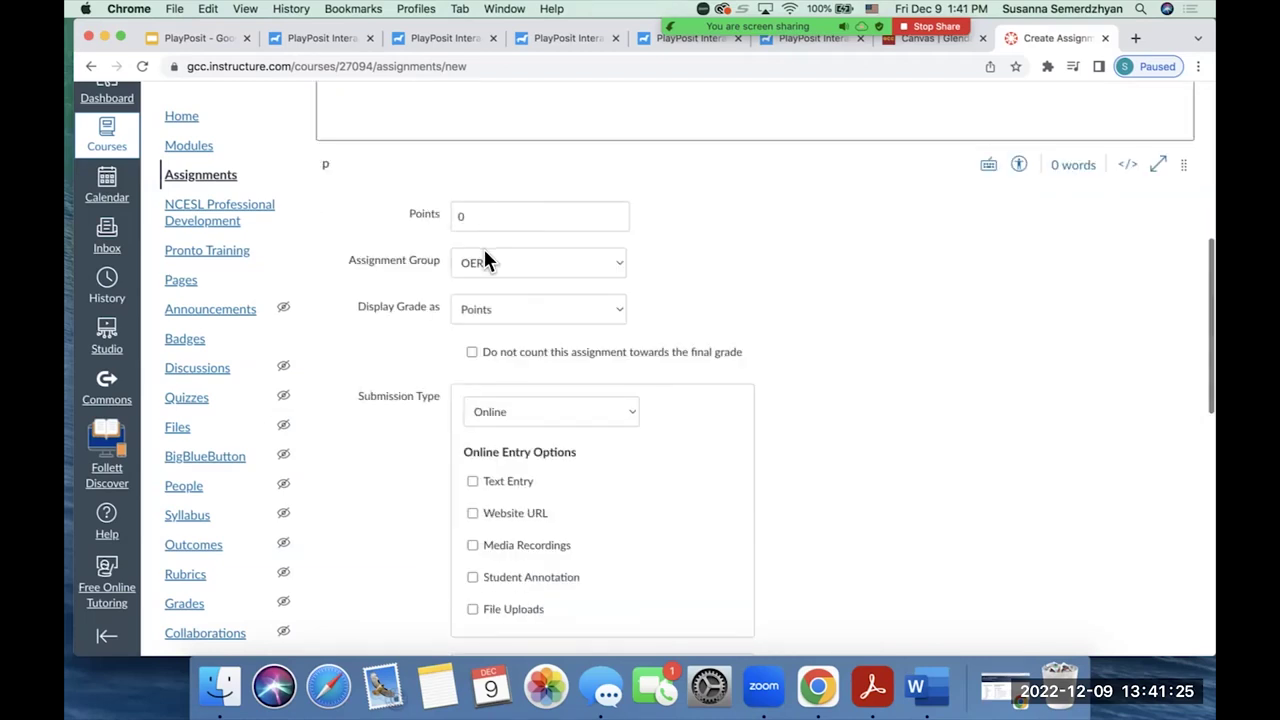
click(482, 260)
click(746, 274)
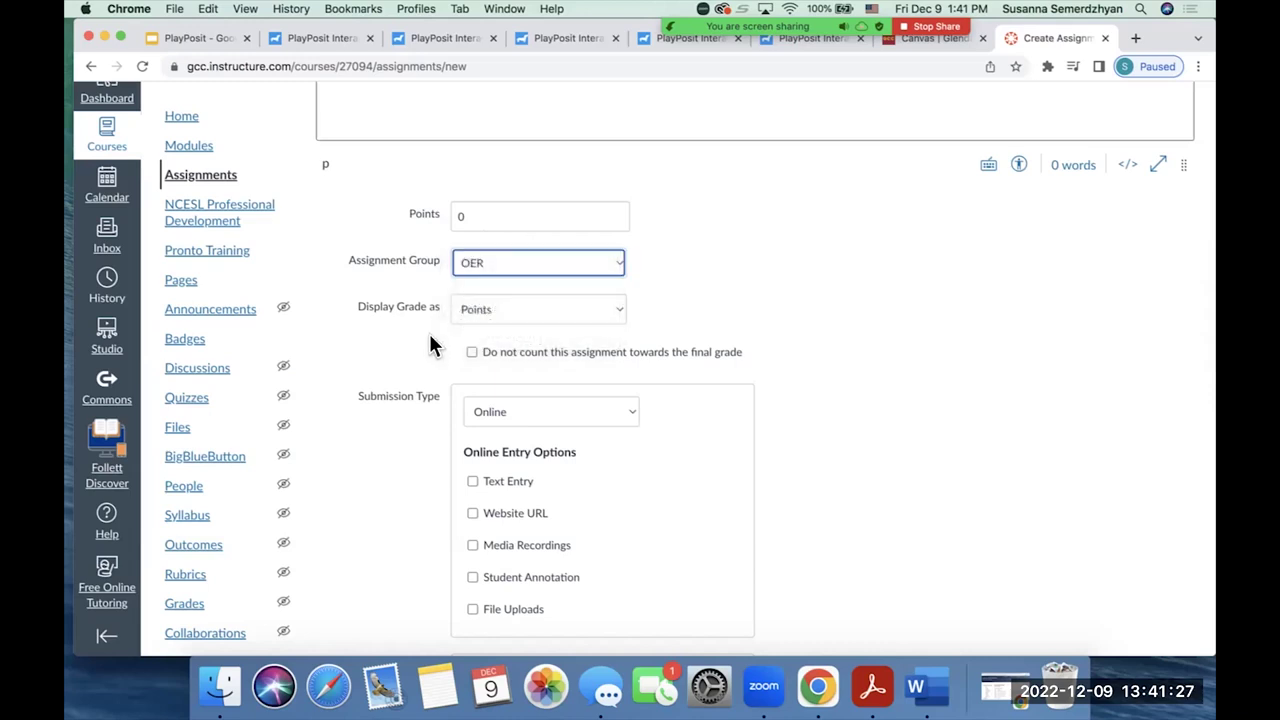
Step: Set the assignment's submission type to External Tool
scroll(556, 363, down, 1)
scroll(556, 364, down, 3)
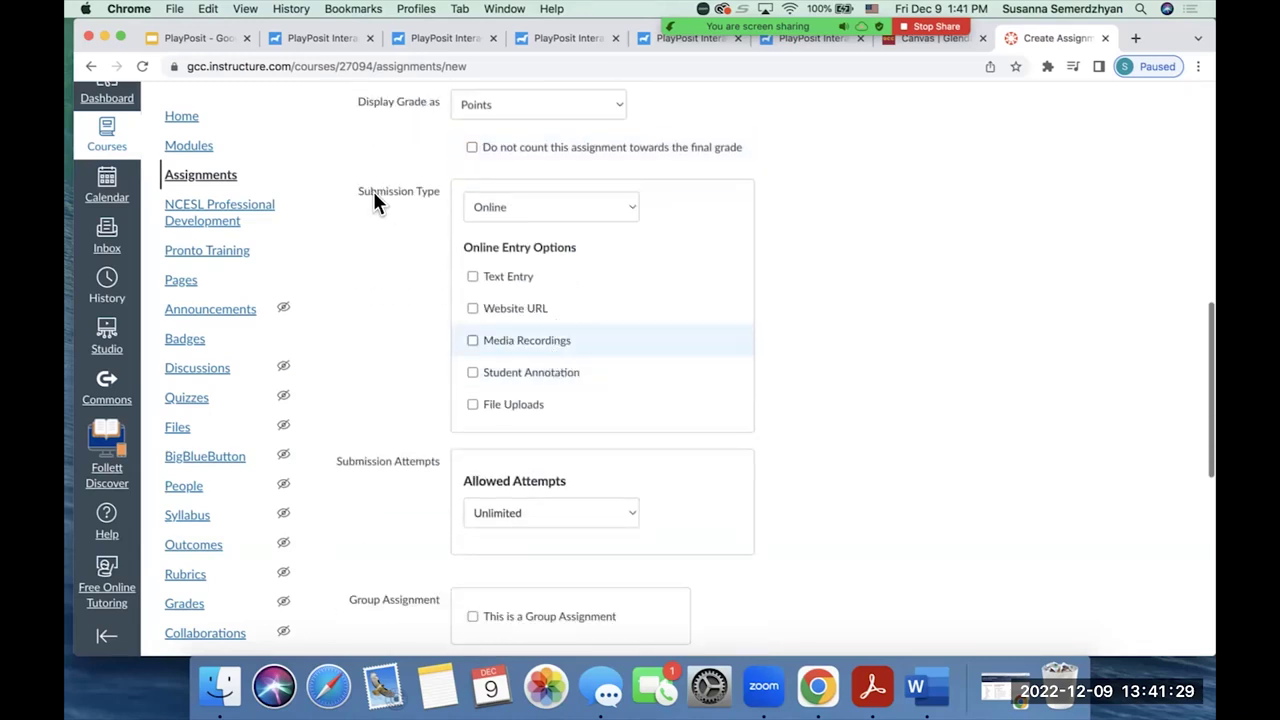
click(488, 207)
click(519, 237)
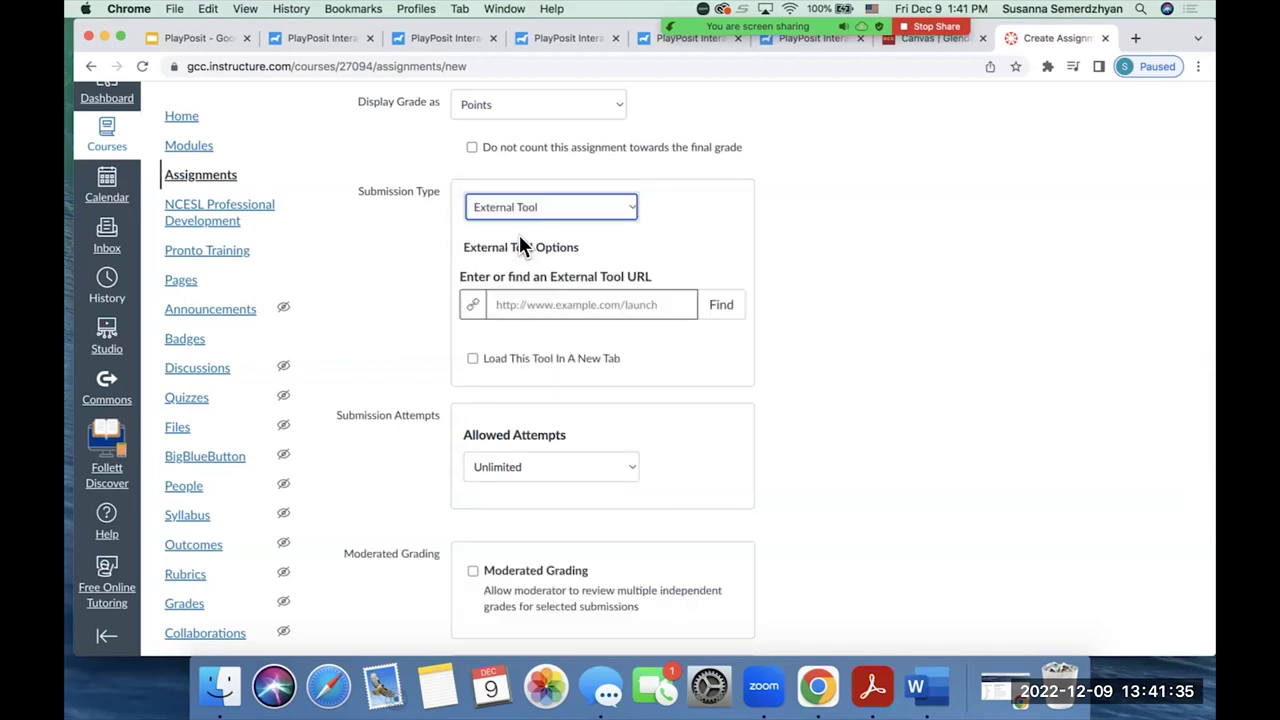
Step: Pick PlayPosit 3.0 from the available external tools to open its link window
click(724, 308)
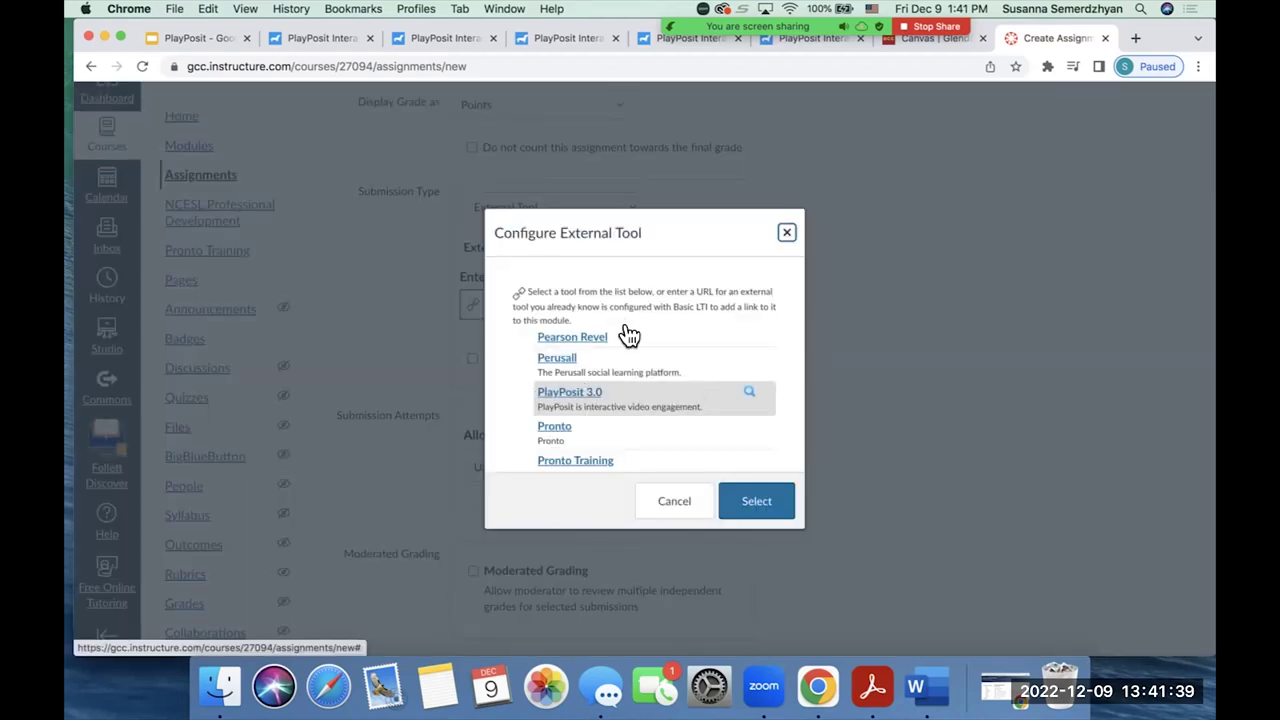
click(585, 402)
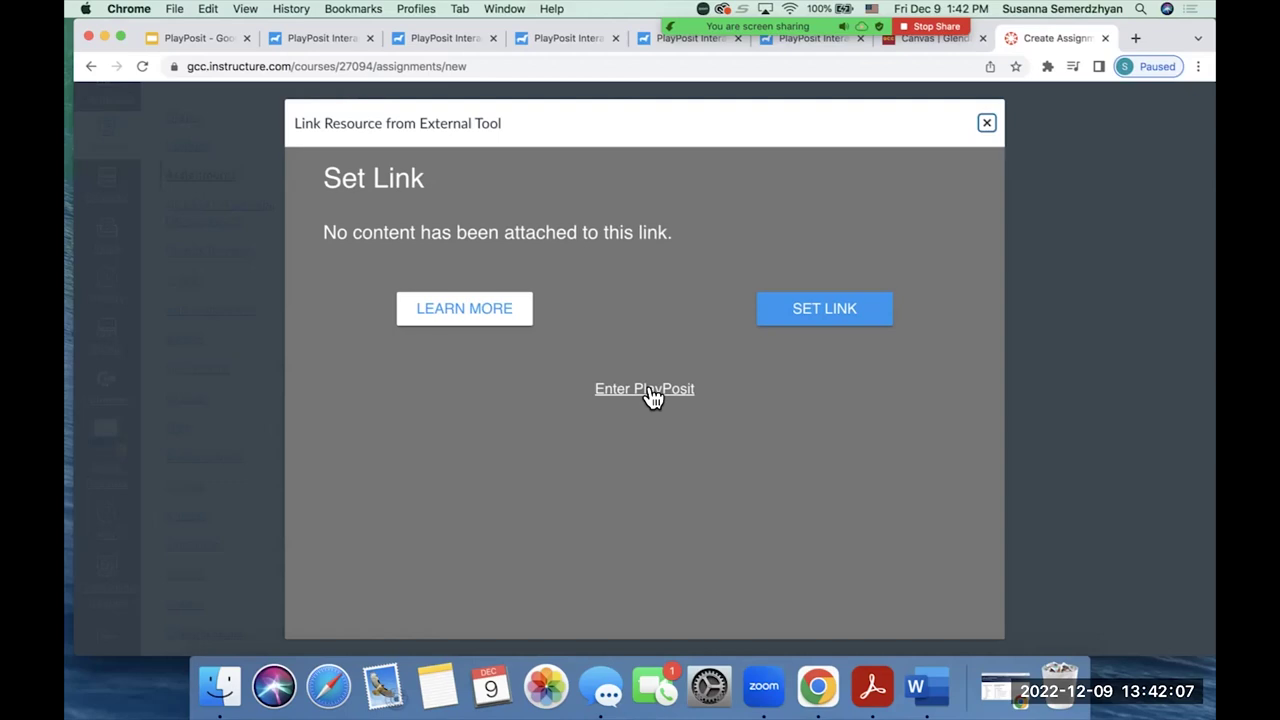
Step: Enter PlayPosit and select The Daily Show bulb in My Bulbs
click(651, 397)
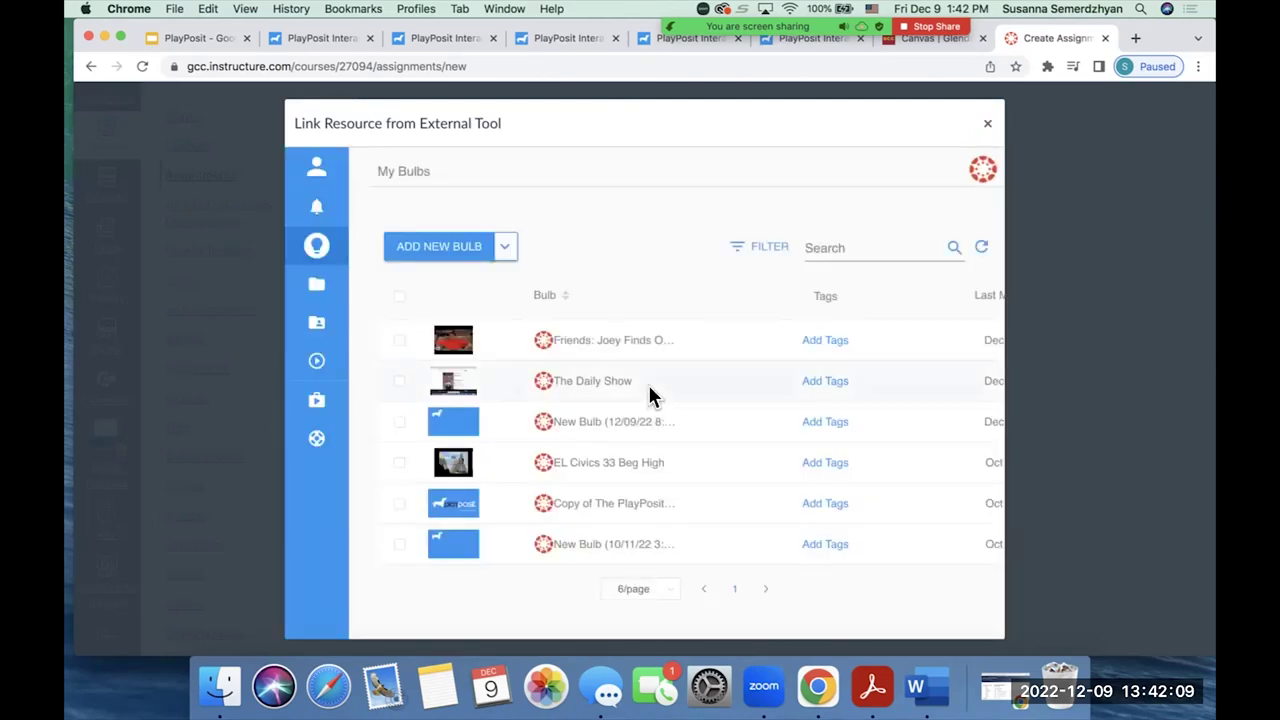
click(401, 383)
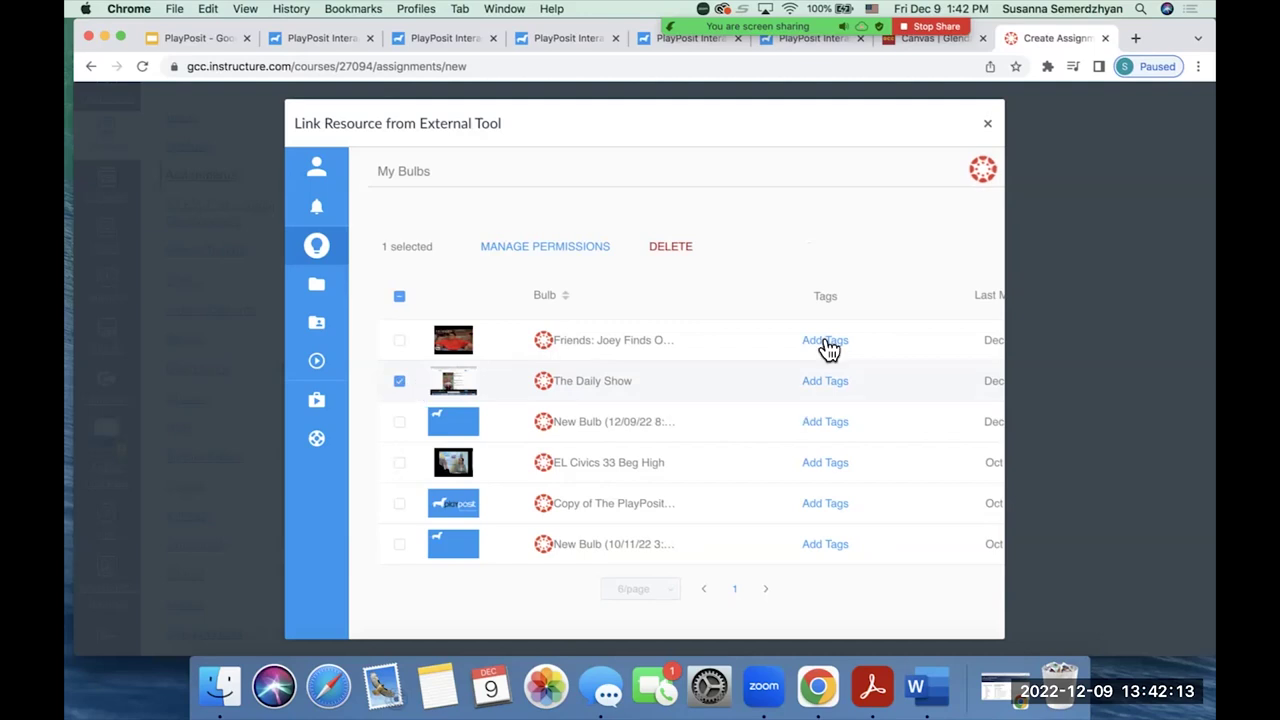
scroll(829, 347, down, 1)
scroll(825, 338, right, 3)
scroll(825, 338, up, 2)
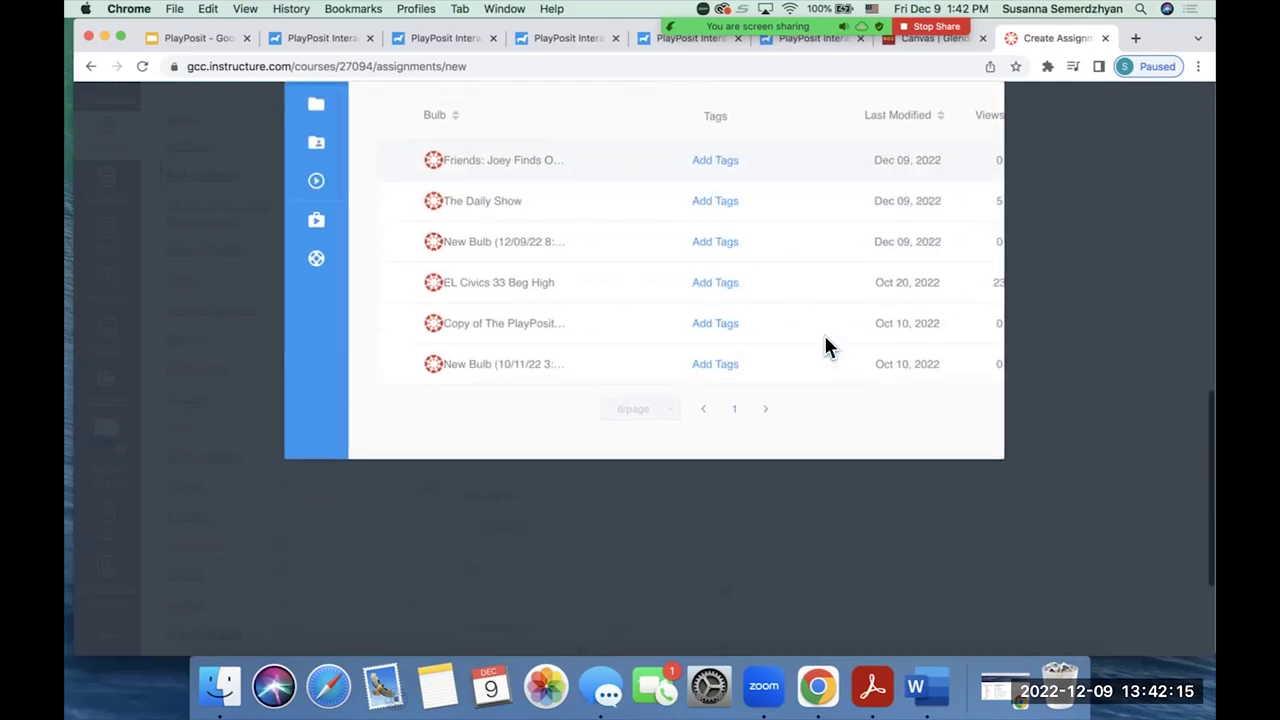
scroll(894, 305, up, 5)
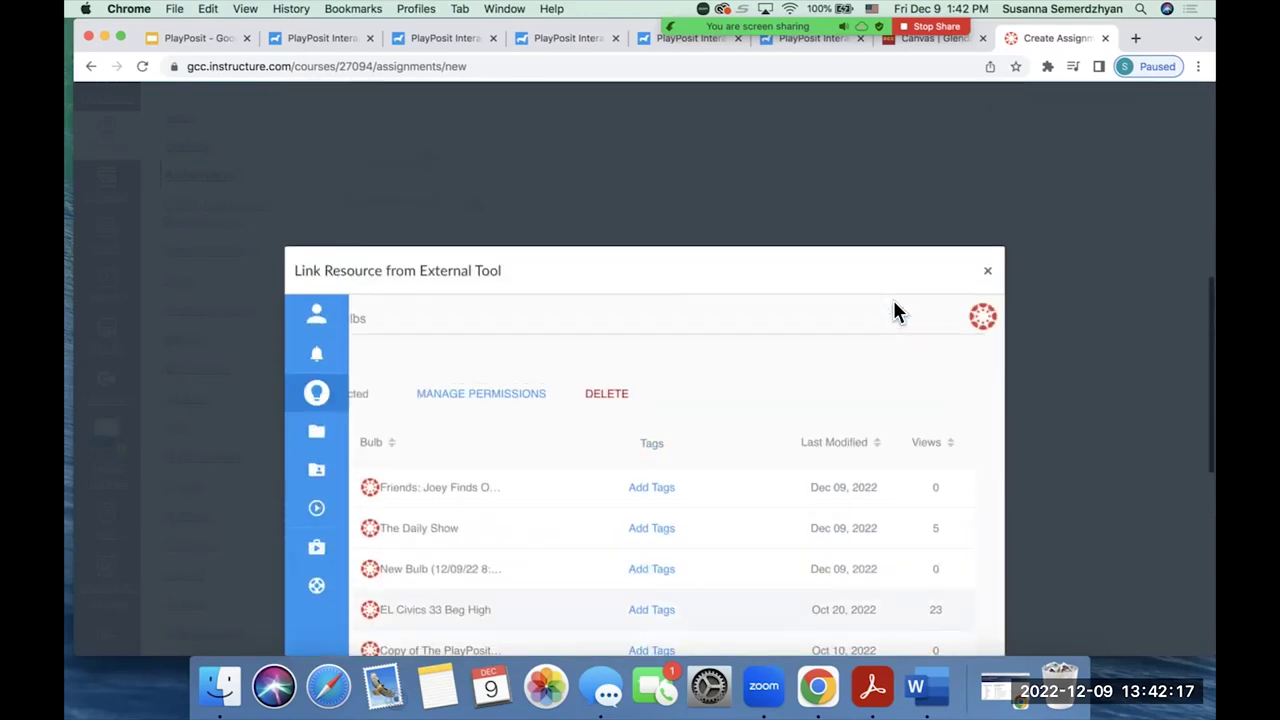
scroll(741, 368, left, 2)
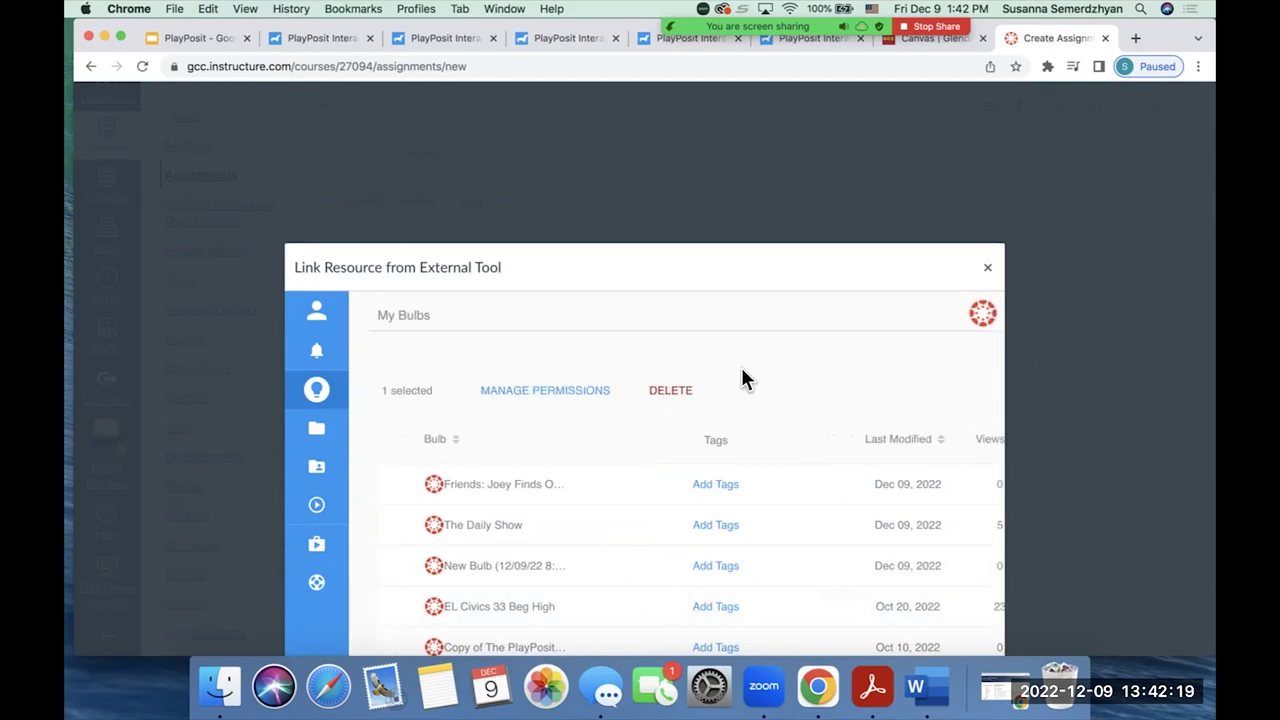
scroll(741, 368, down, 3)
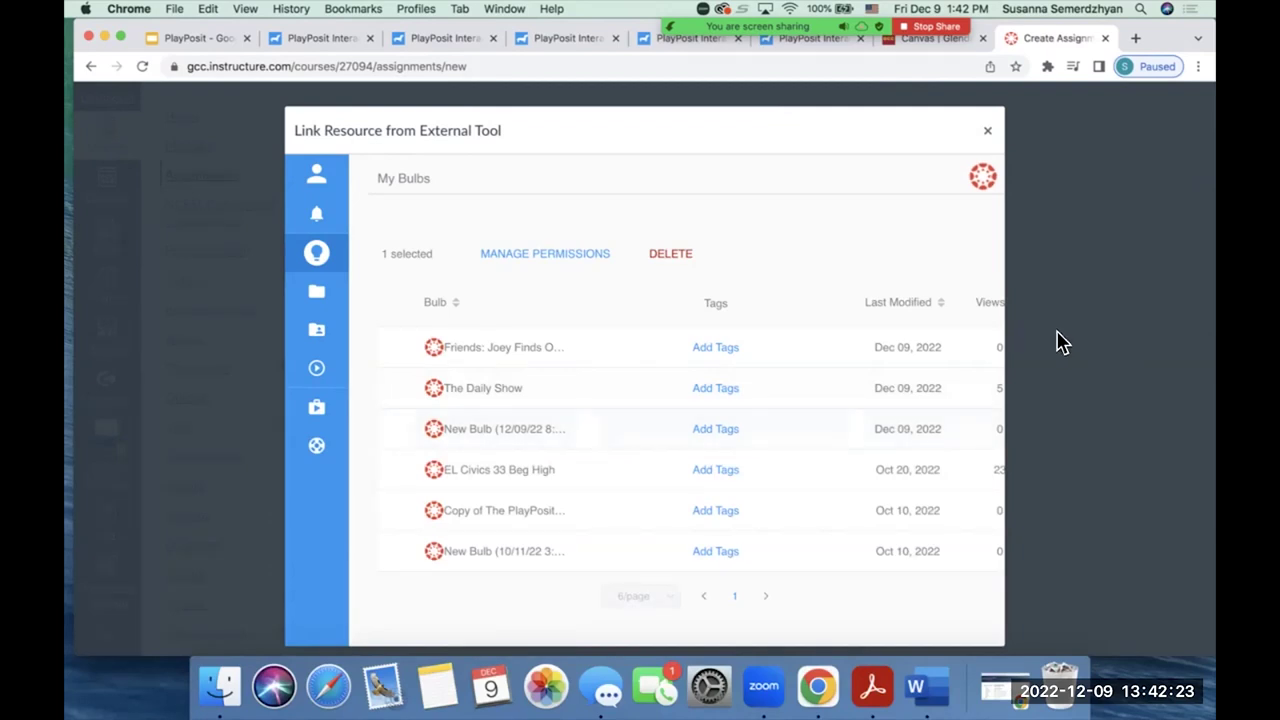
scroll(946, 257, right, 2)
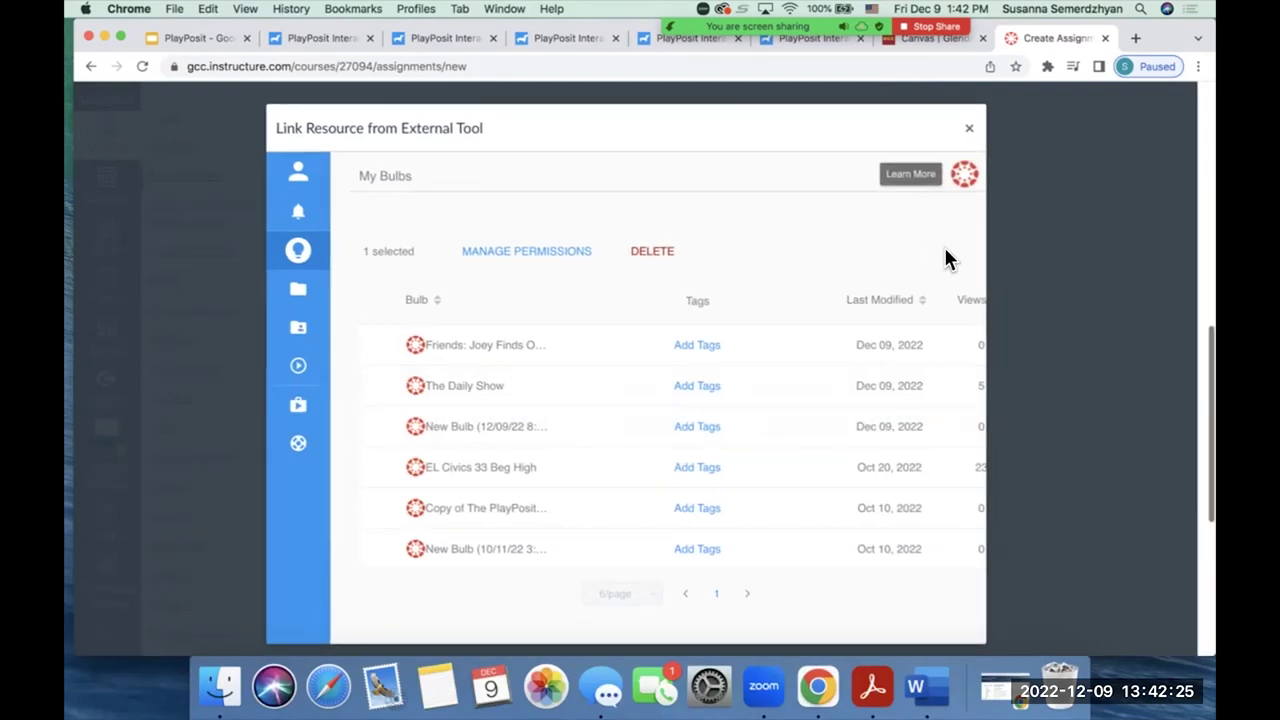
scroll(763, 420, right, 2)
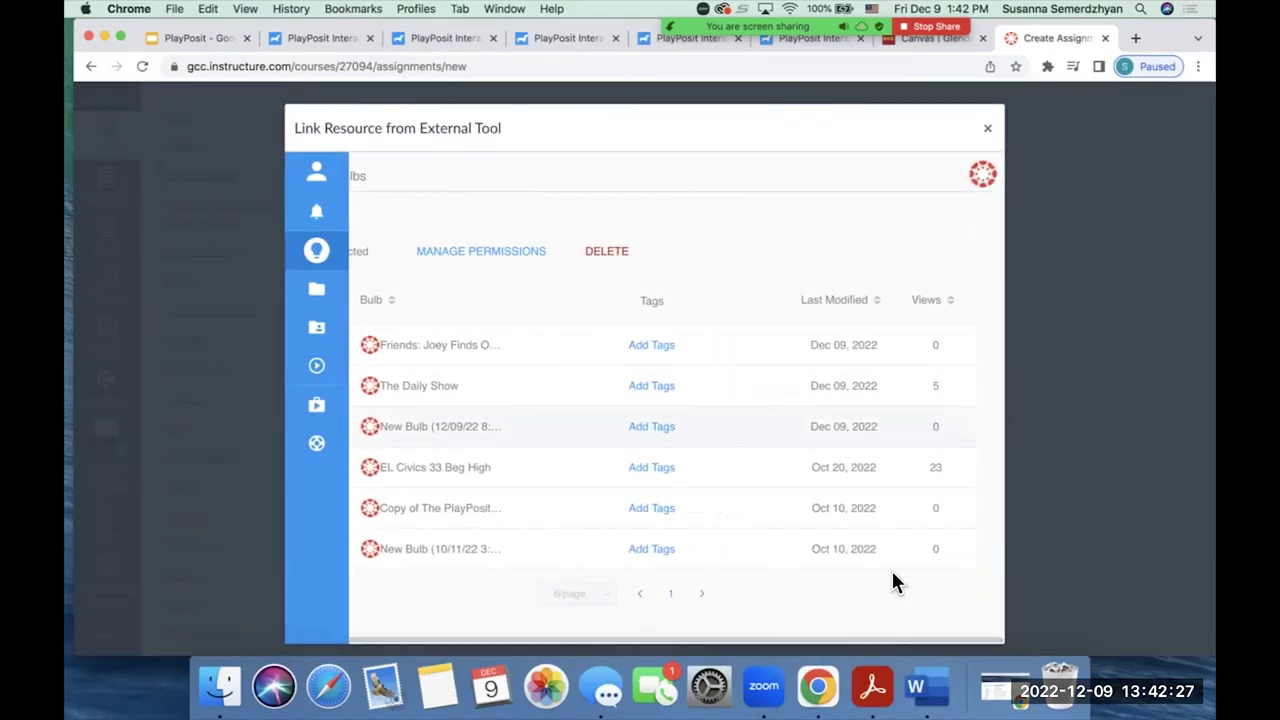
scroll(891, 583, down, 5)
scroll(843, 429, up, 4)
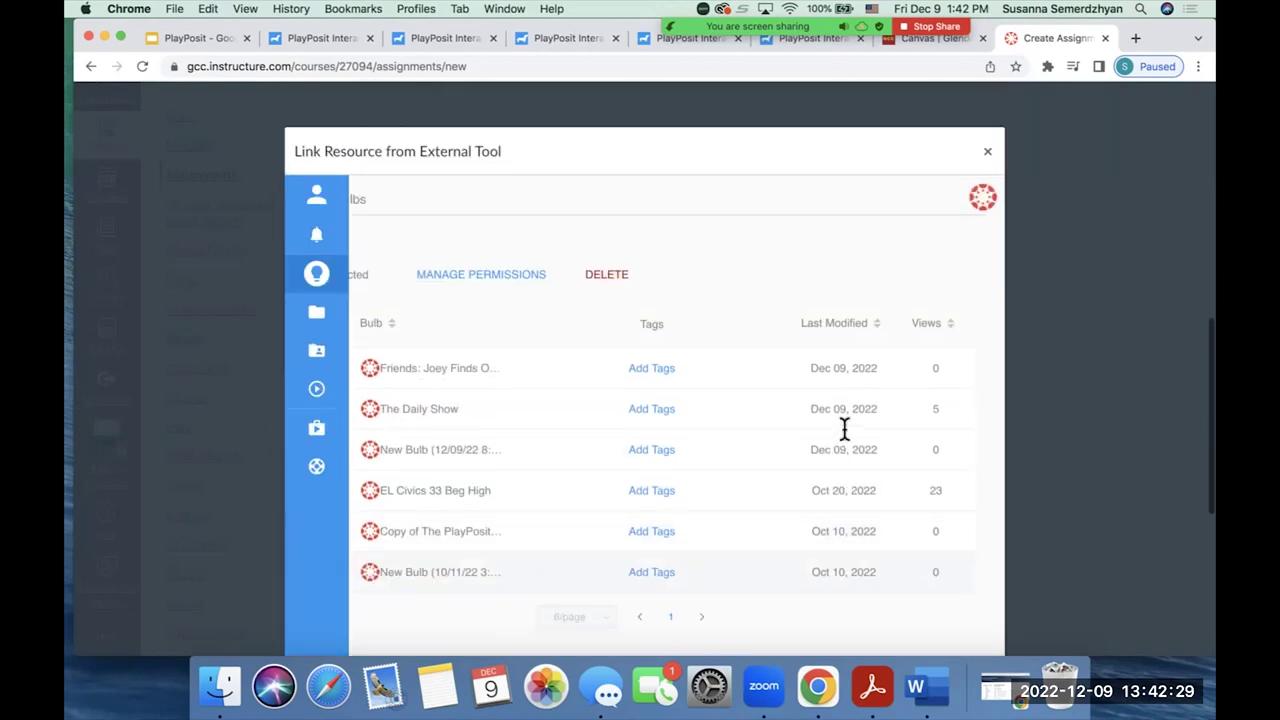
scroll(843, 429, down, 1)
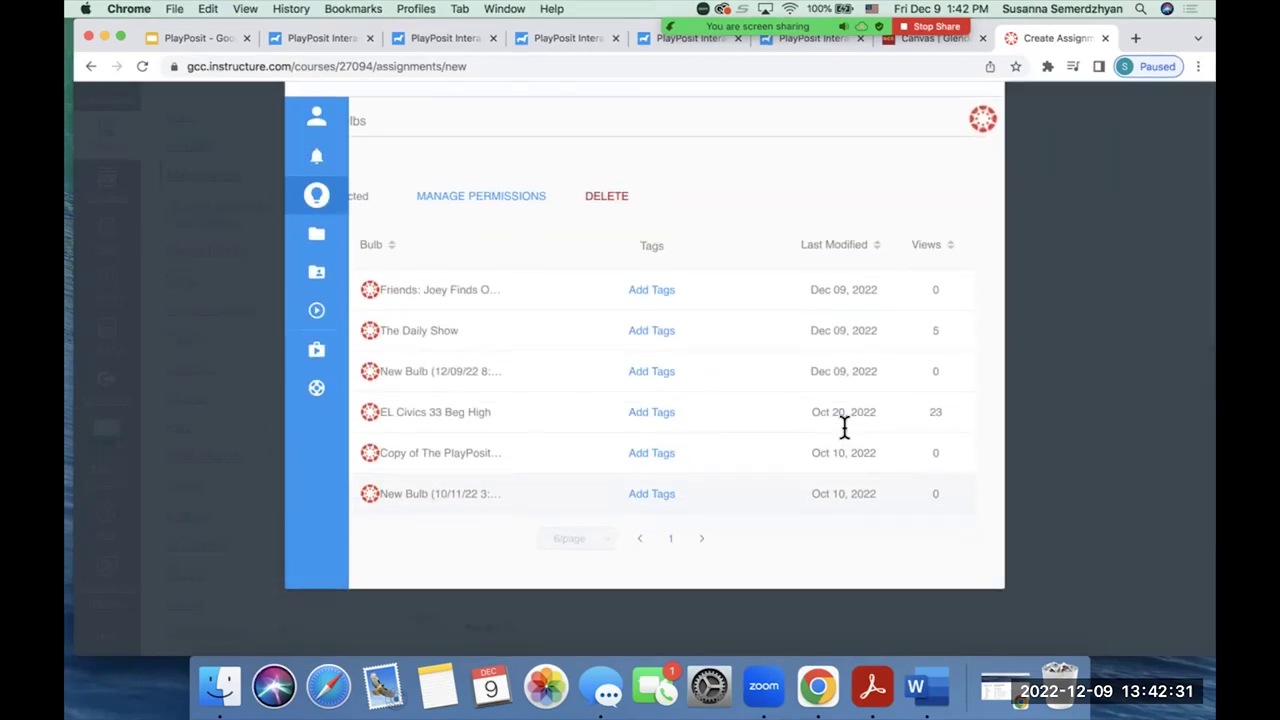
scroll(852, 452, down, 4)
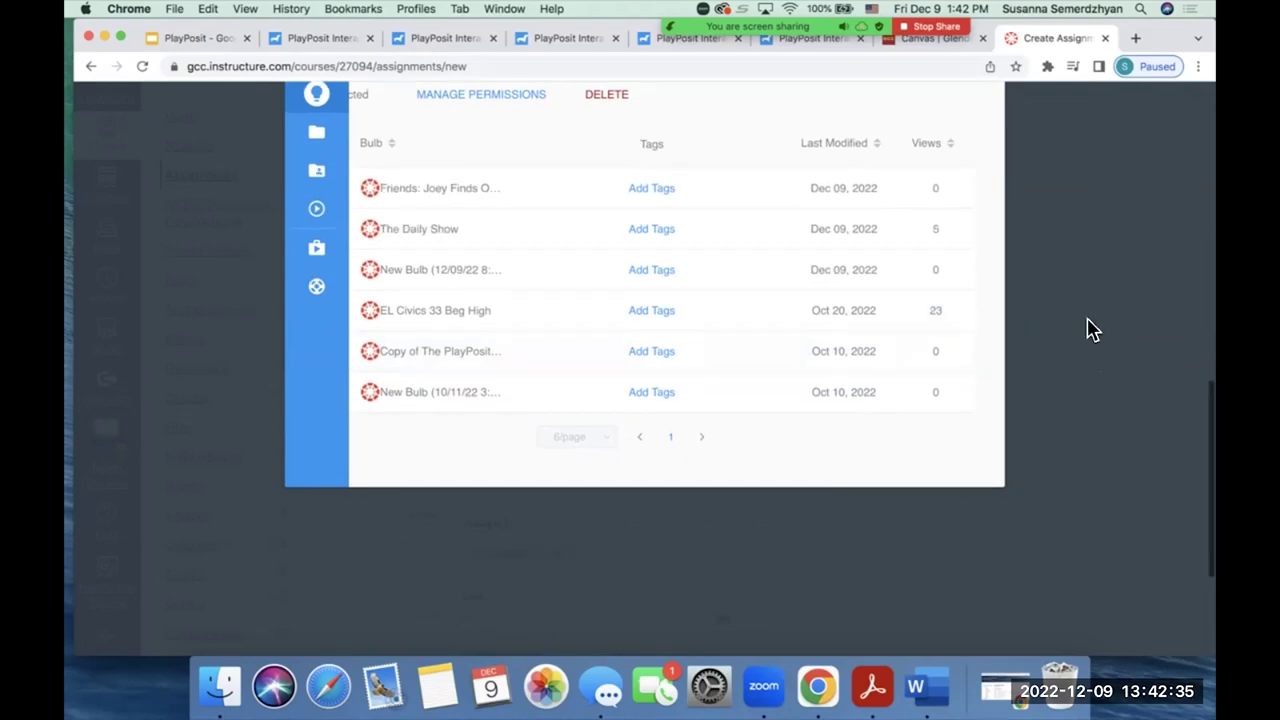
scroll(1086, 329, up, 7)
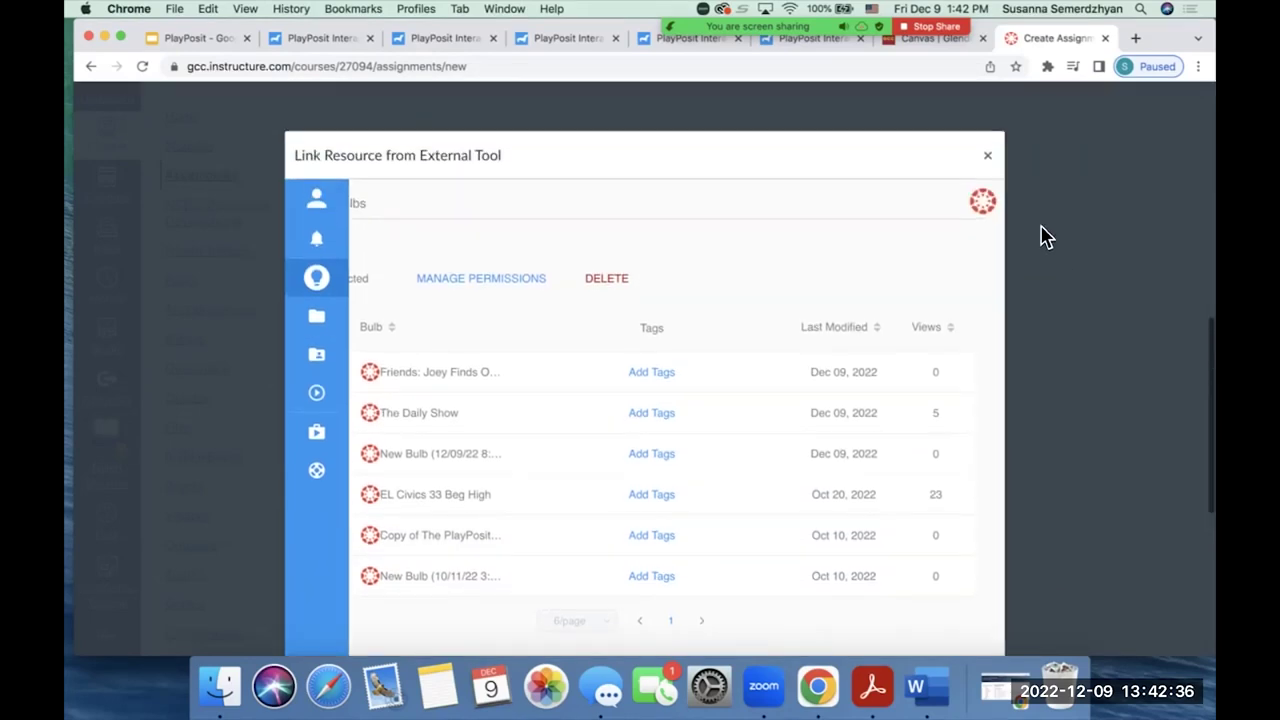
Step: Return to the Set Link page and reselect The Daily Show bulb from the bulb list
click(985, 201)
click(822, 344)
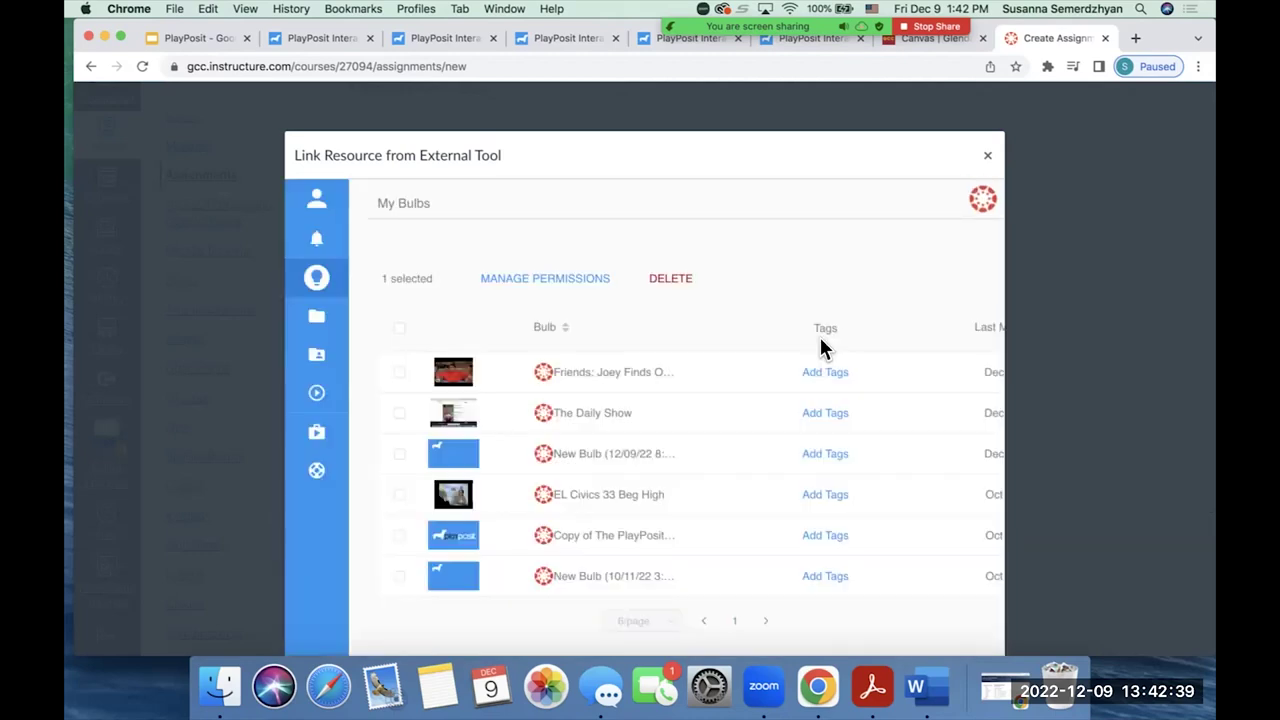
click(399, 413)
scroll(667, 400, down, 3)
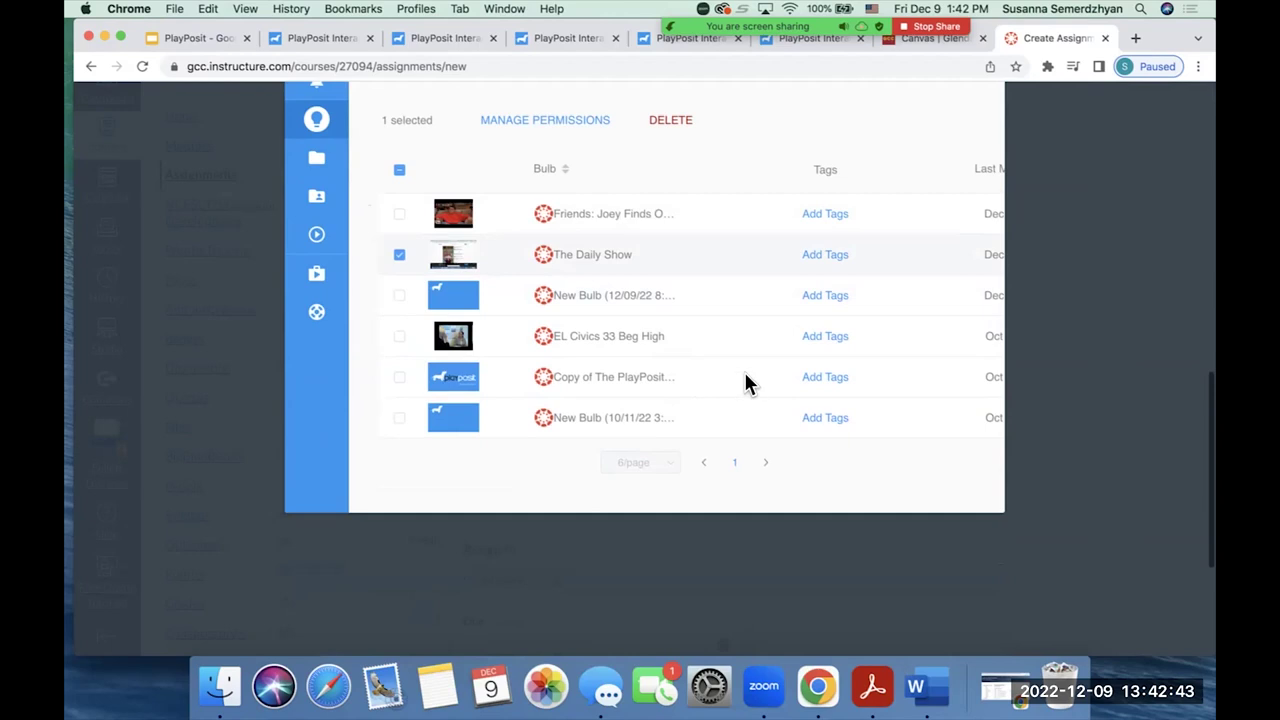
scroll(743, 369, right, 2)
scroll(745, 378, right, 1)
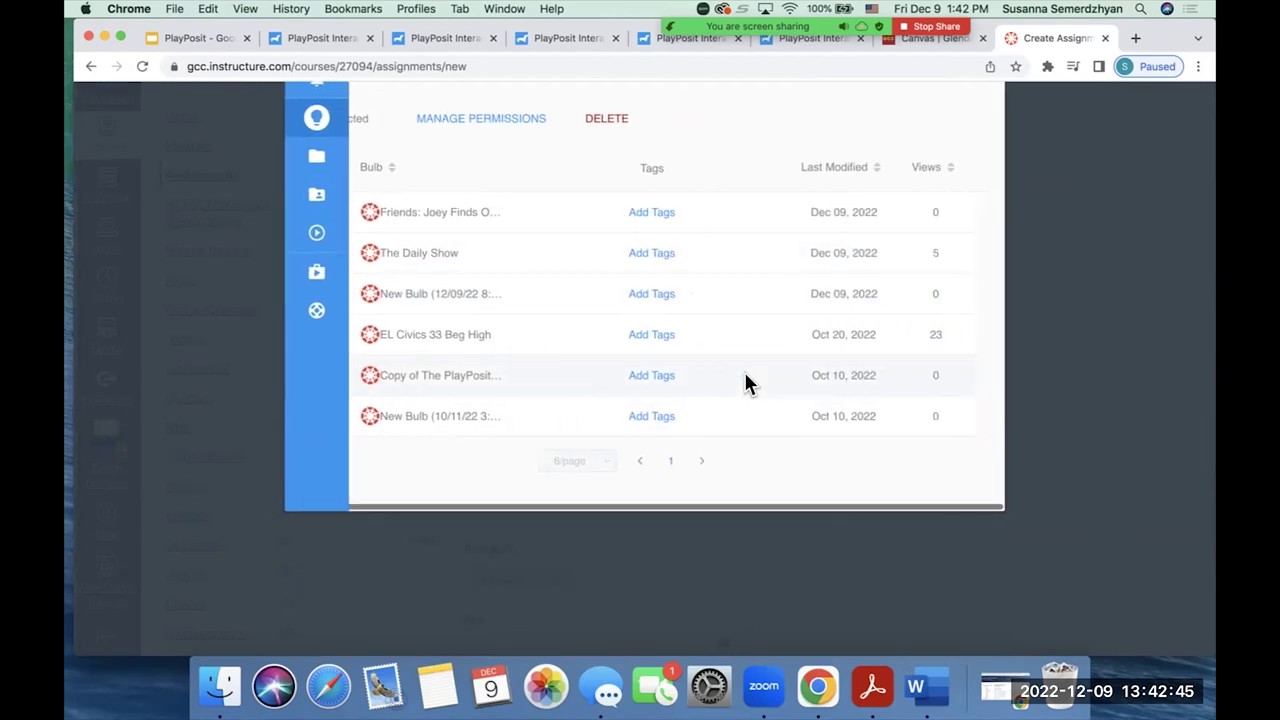
scroll(743, 376, up, 4)
scroll(743, 370, up, 2)
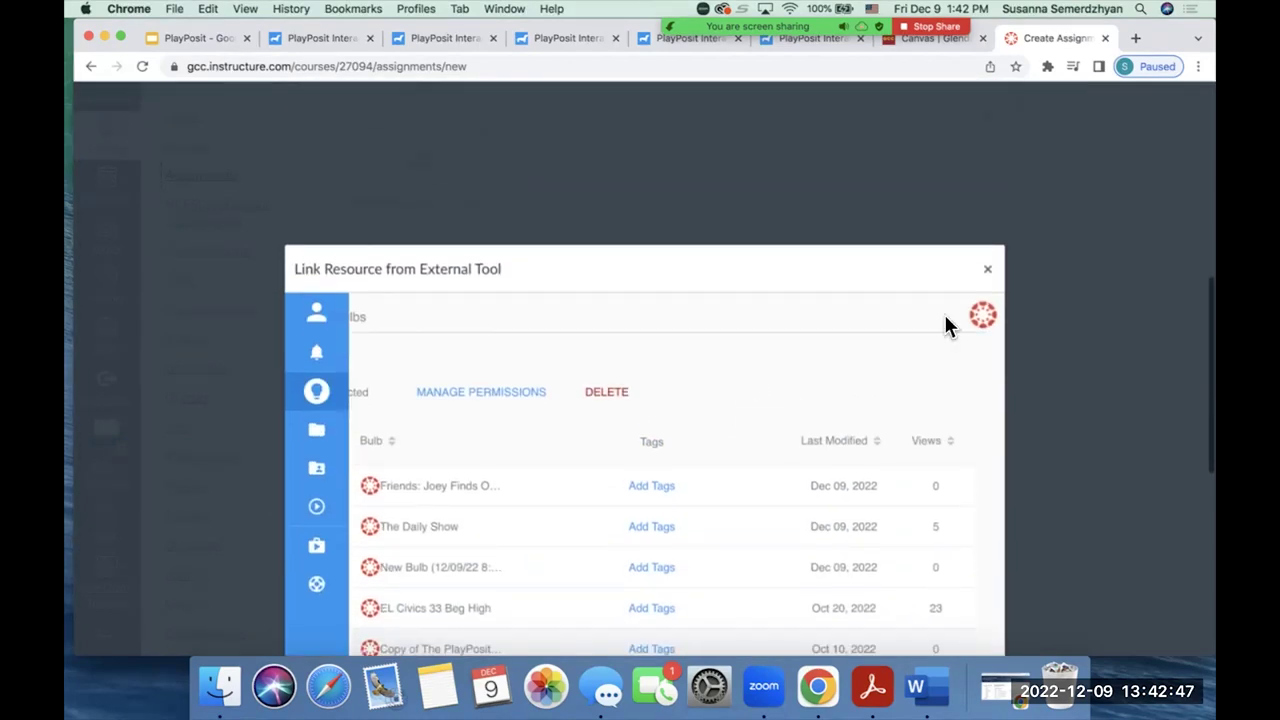
Step: Cancel the unsaved PlayPosit link and dismiss the external tool configuration without a URL
click(987, 272)
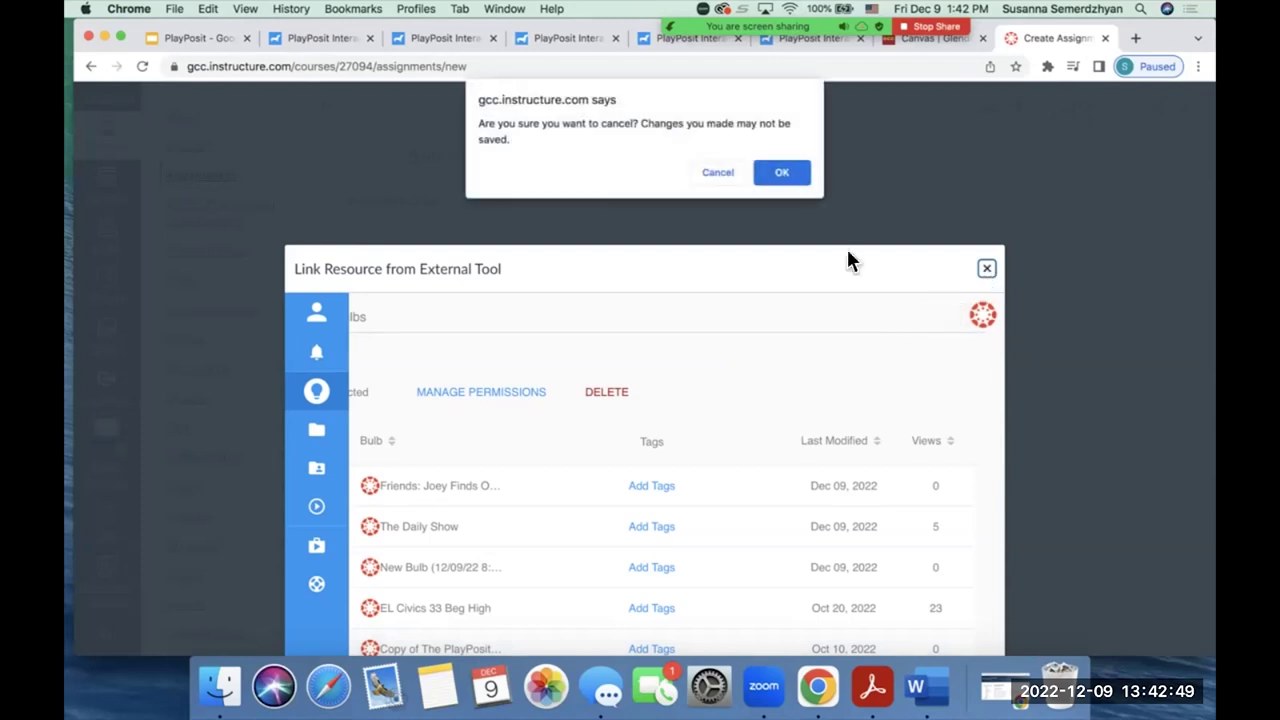
click(776, 170)
scroll(847, 262, down, 5)
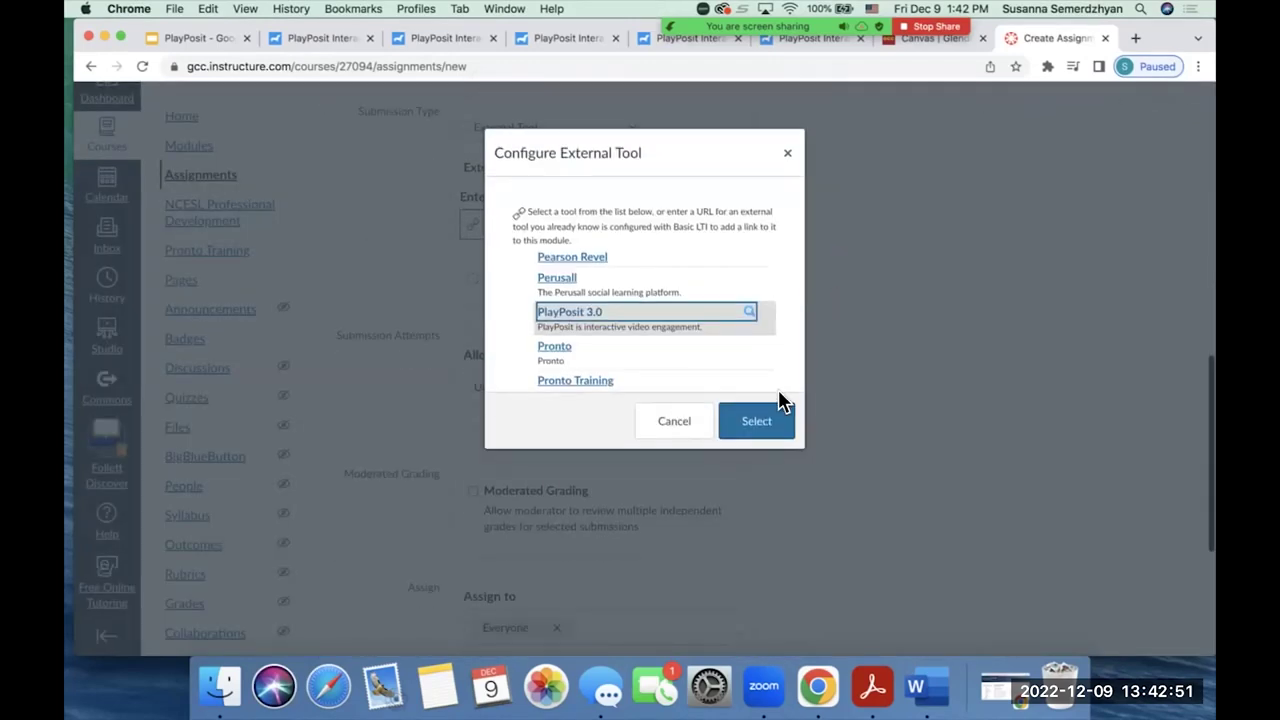
click(773, 424)
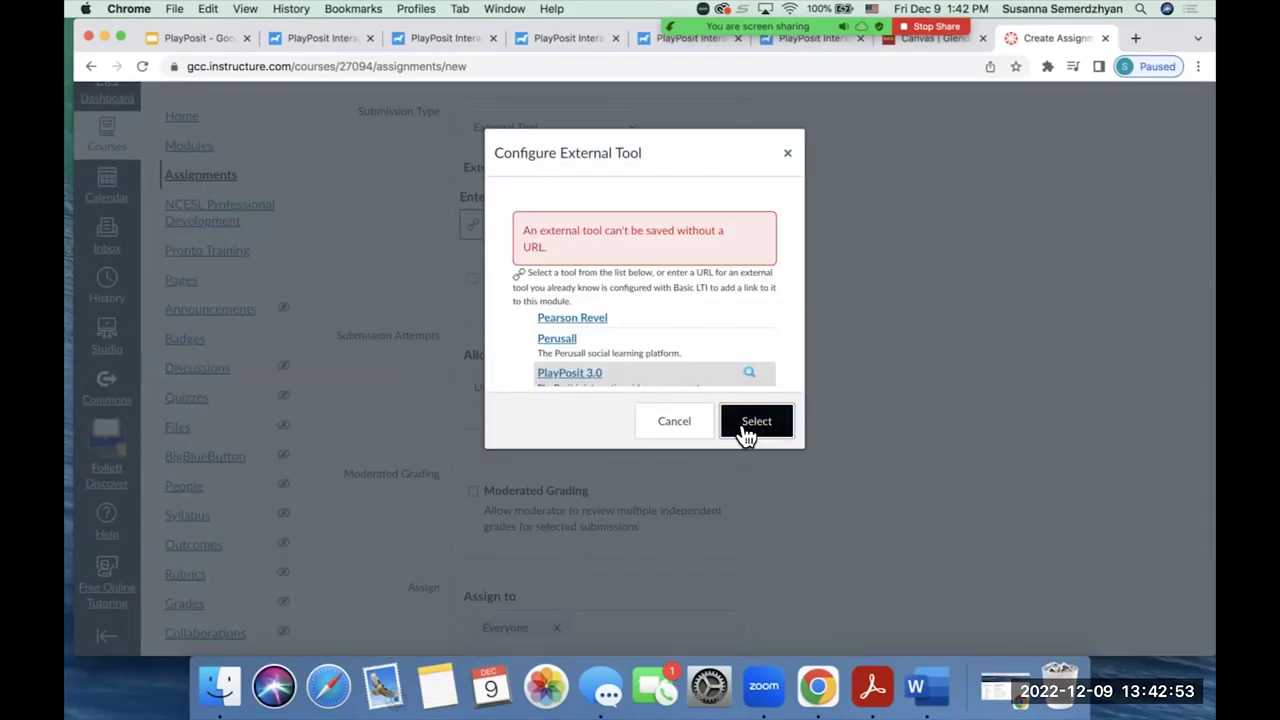
drag(689, 432, 786, 404)
key(Escape)
Step: Save and publish the new Canvas assignment
scroll(815, 391, down, 3)
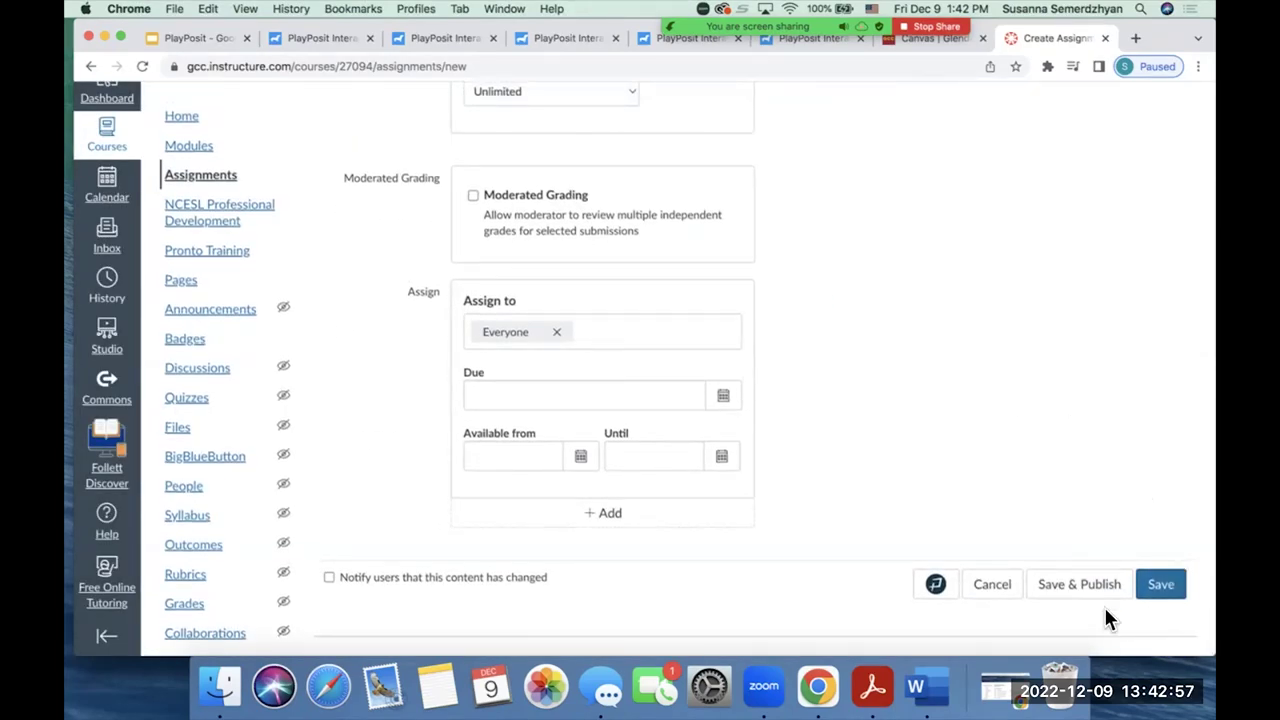
click(1056, 587)
click(1143, 590)
click(175, 37)
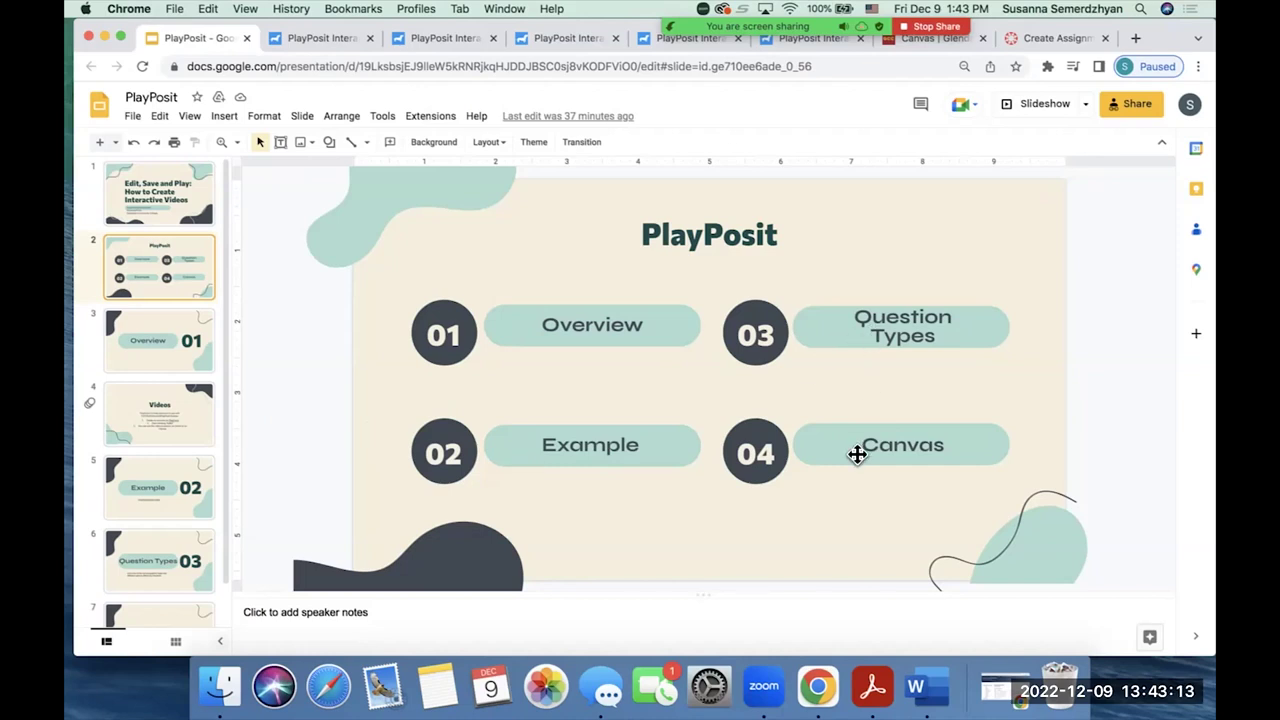
Step: Scroll the PlayPosit deck filmstrip down to reveal slide 7, Canvas
scroll(154, 475, down, 1)
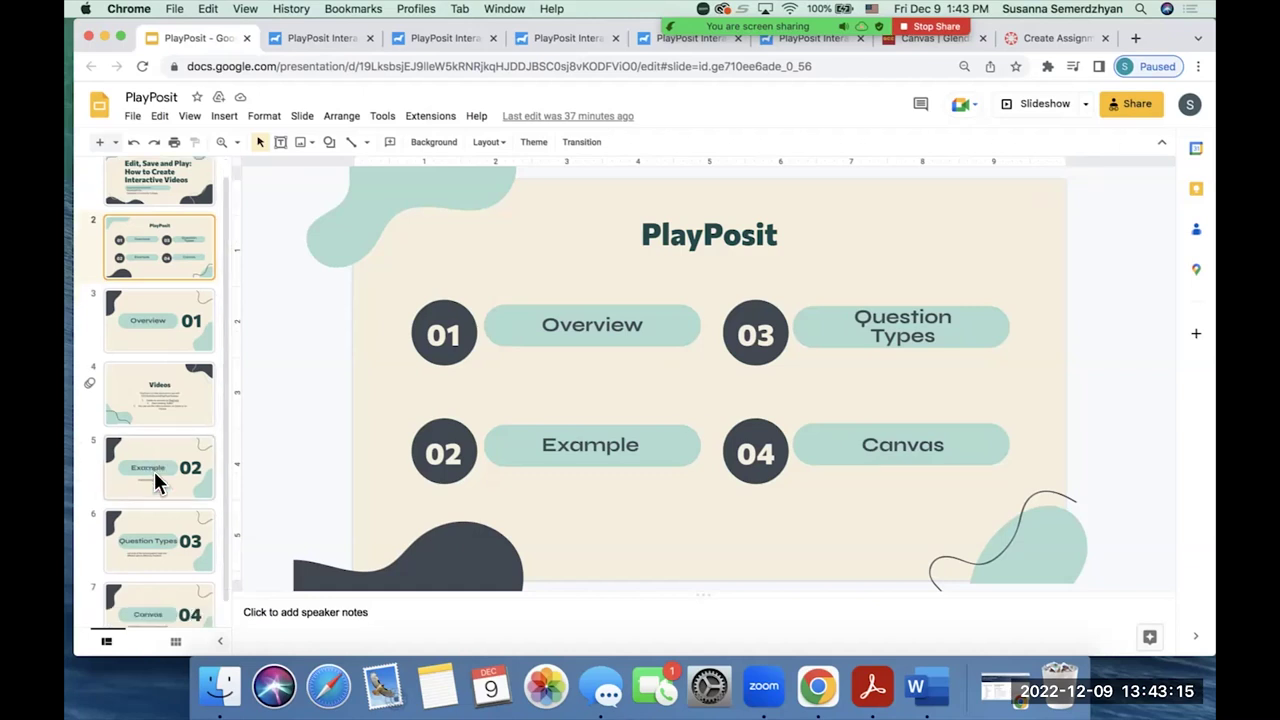
scroll(154, 471, down, 2)
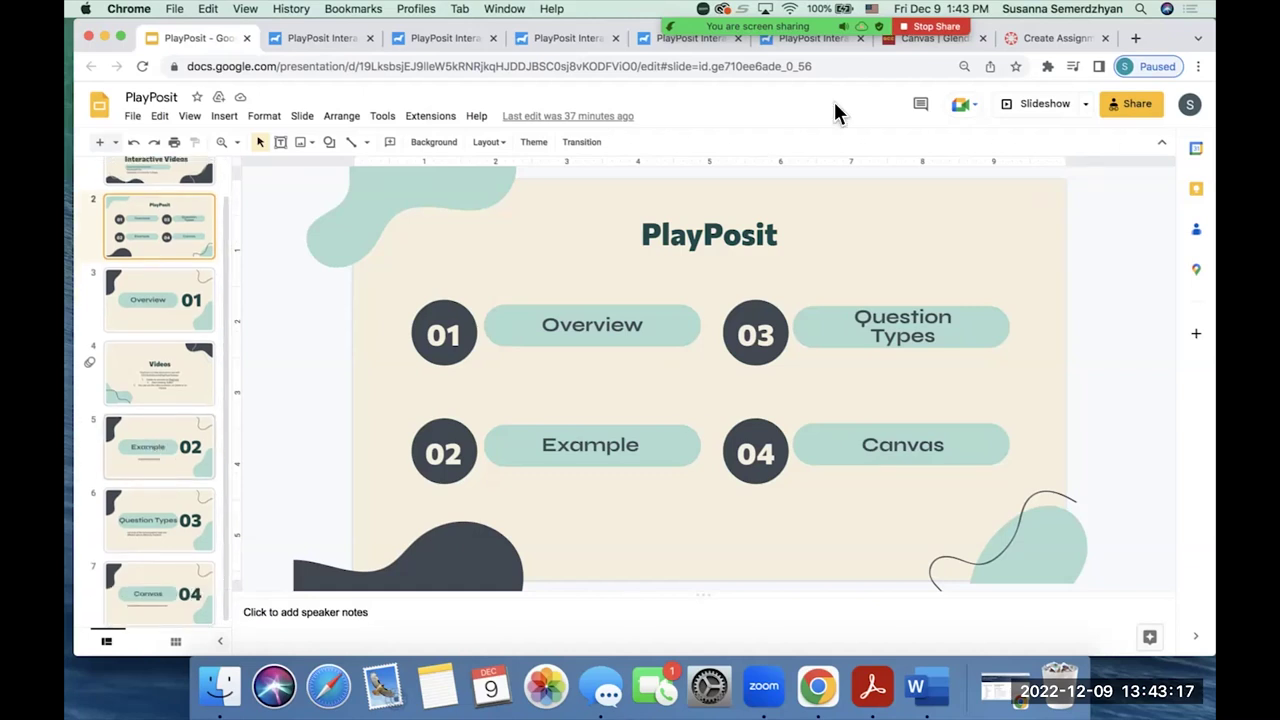